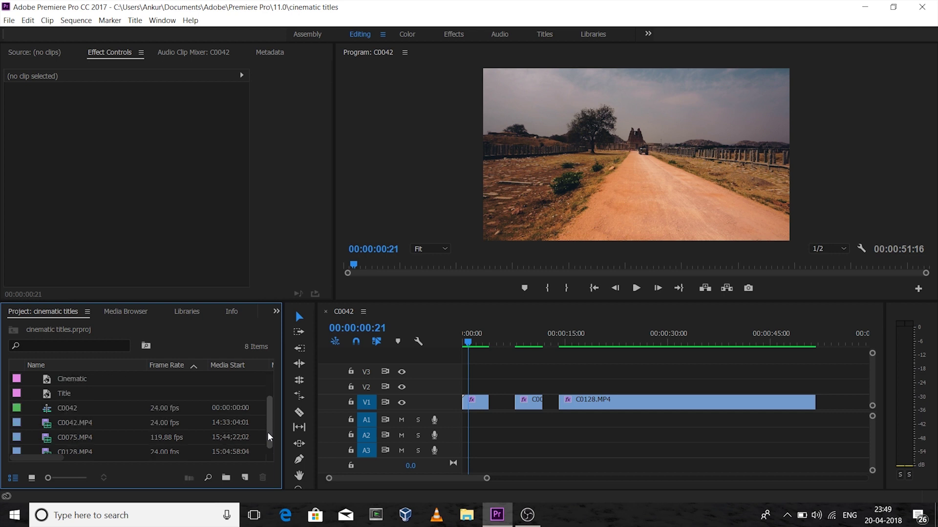
pyautogui.rightClick(233, 452)
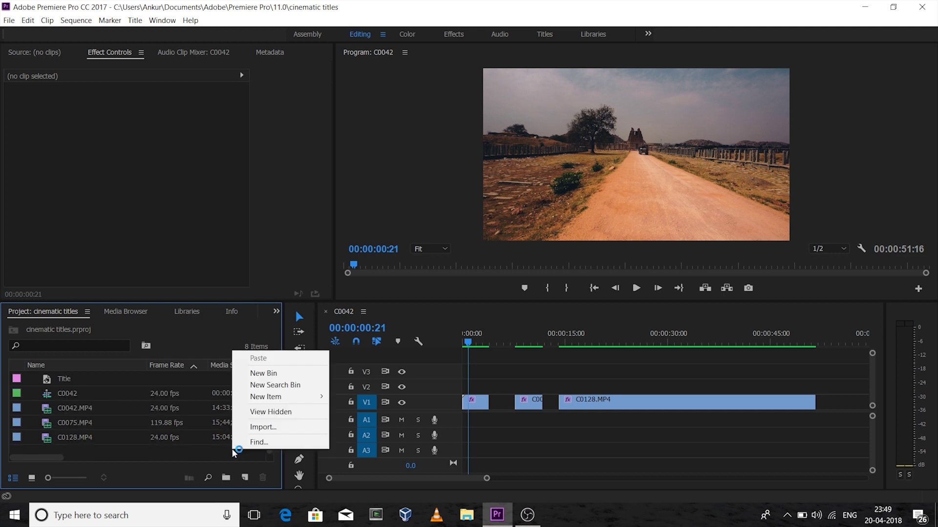
pyautogui.moveTo(304, 400)
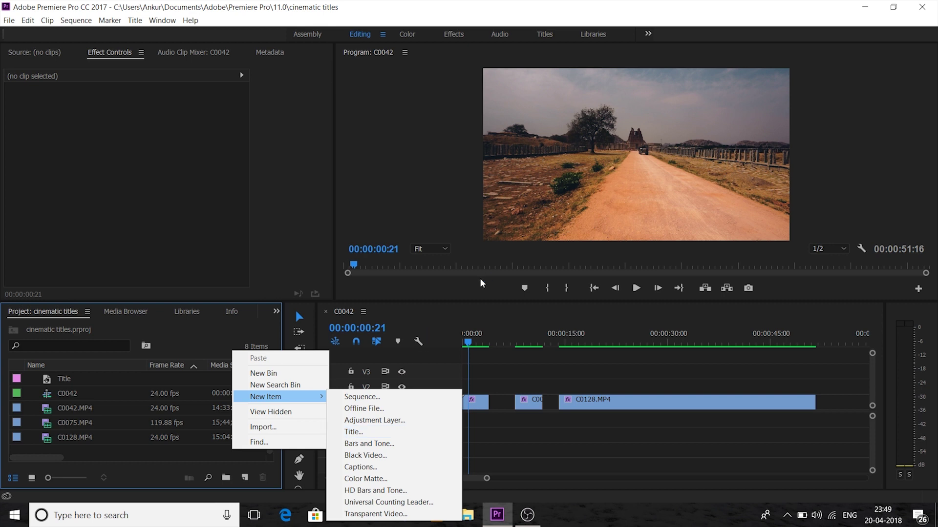
pyautogui.click(469, 294)
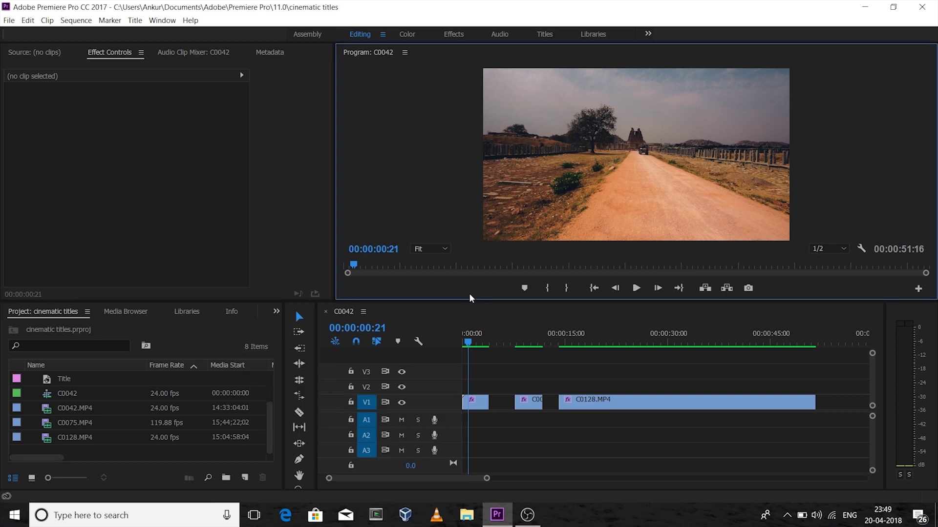
# Place the Cinematic title on track V2 at the start of the sequence, above the first C0128.MP4 clip.
pyautogui.click(271, 400)
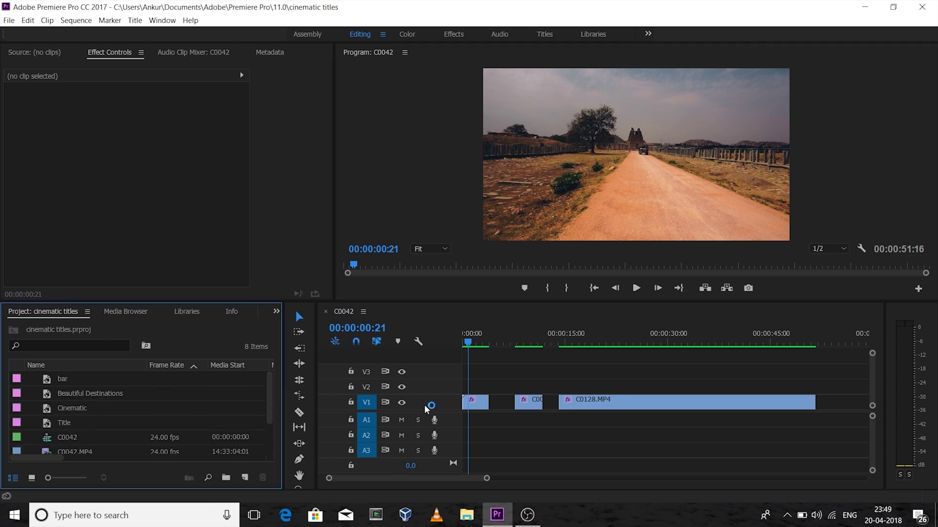
pyautogui.moveTo(486, 478); pyautogui.dragTo(448, 479)
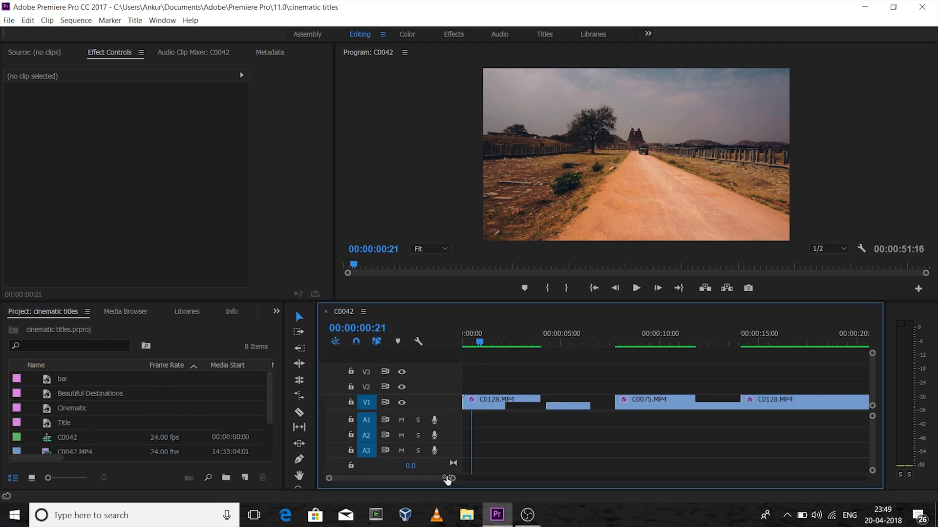
pyautogui.scroll(8, 446, 479)
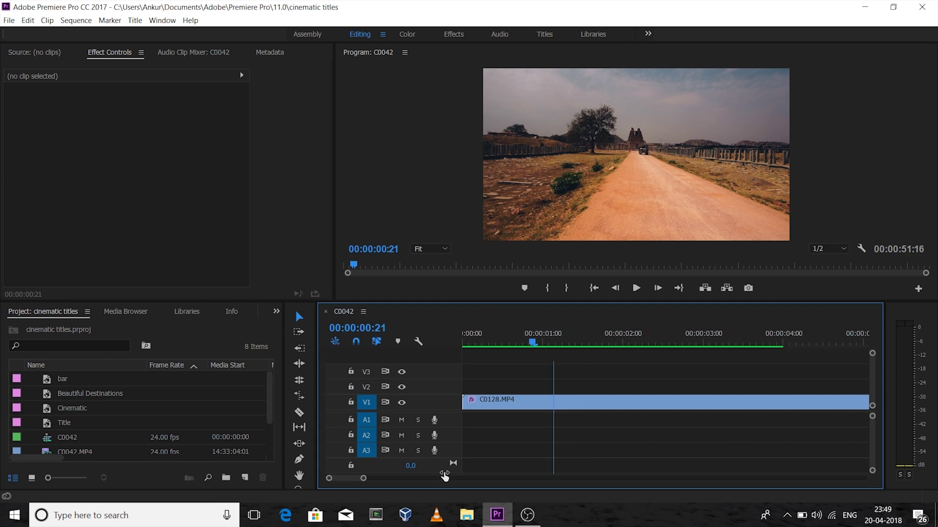
pyautogui.scroll(2, 445, 477)
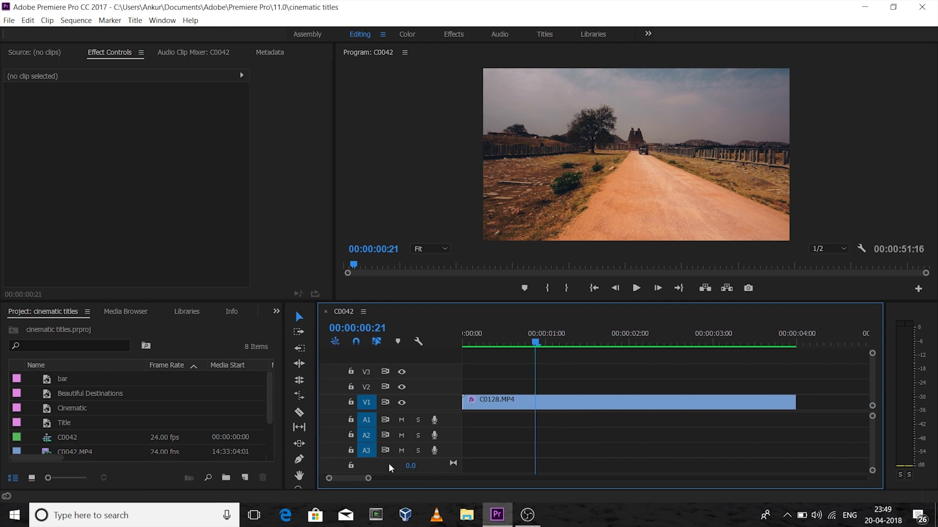
pyautogui.moveTo(72, 406); pyautogui.dragTo(451, 384)
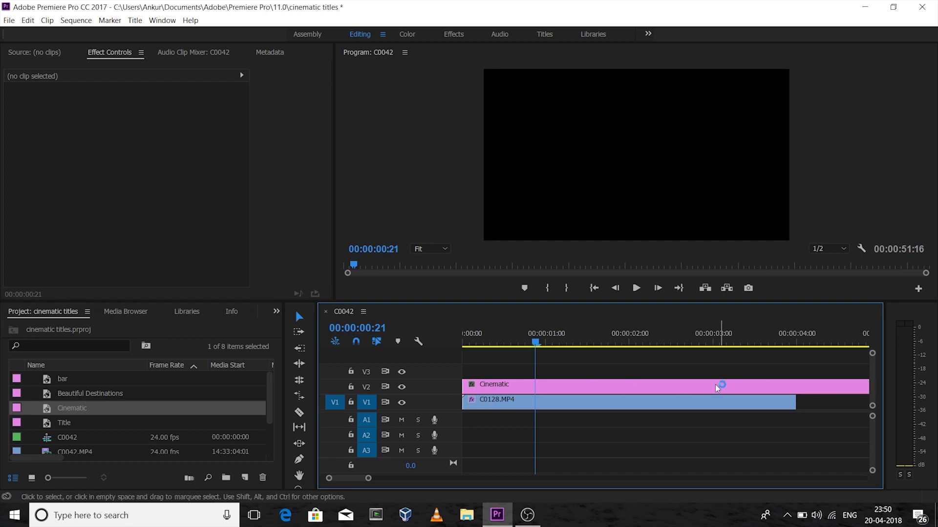
# Check the Cinematic title's text properties in the title editor, and trim its clip to end with the C0128.MP4 clip below.
pyautogui.moveTo(368, 479); pyautogui.dragTo(381, 478)
pyautogui.doubleClick(575, 384)
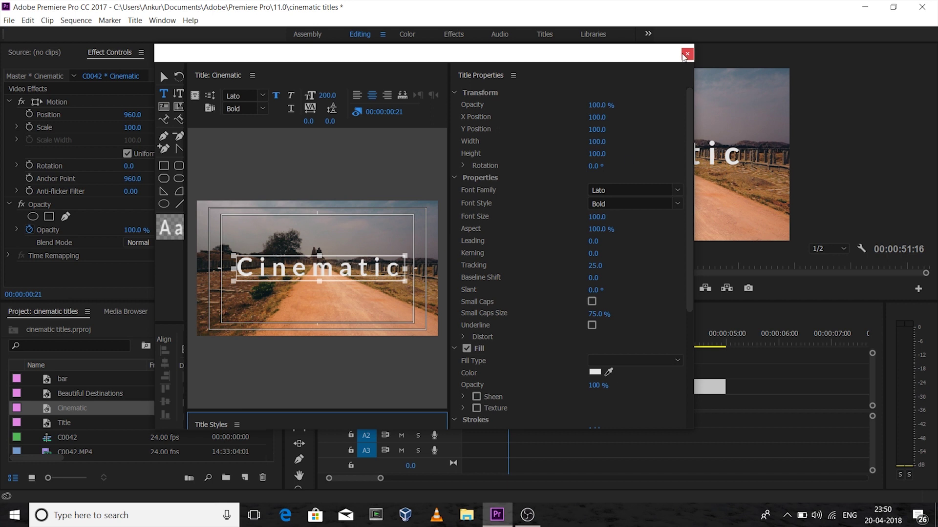
pyautogui.click(686, 54)
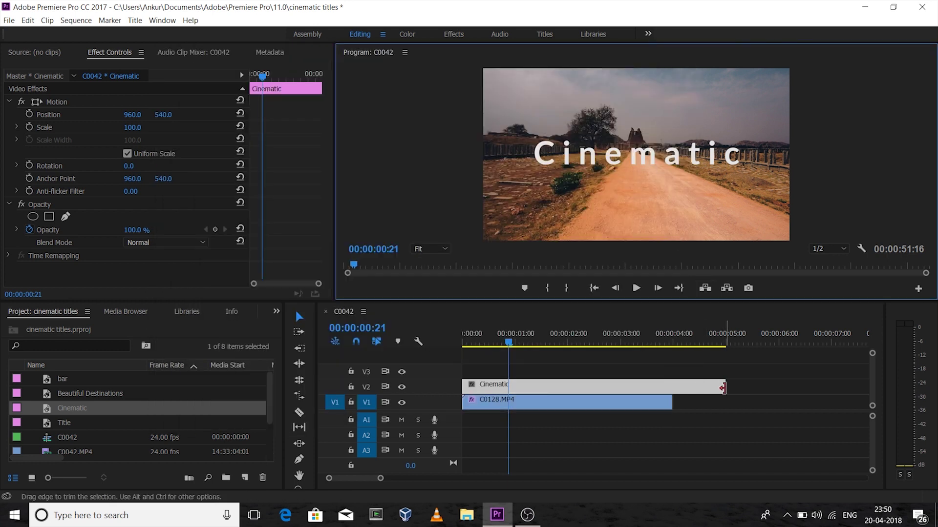
pyautogui.moveTo(718, 387); pyautogui.dragTo(676, 388)
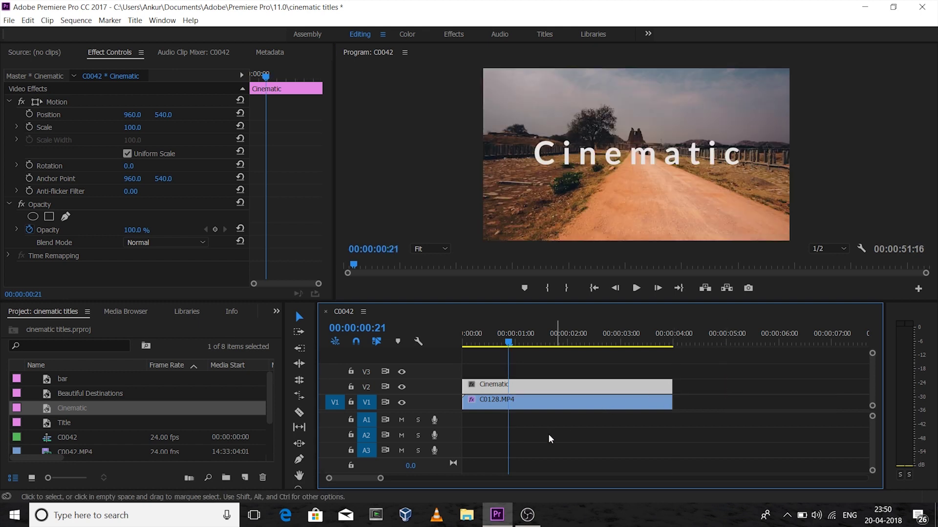
# Set an Opacity keyframe of 0% at the very start of the Cinematic title clip.
pyautogui.moveTo(381, 478); pyautogui.dragTo(376, 481)
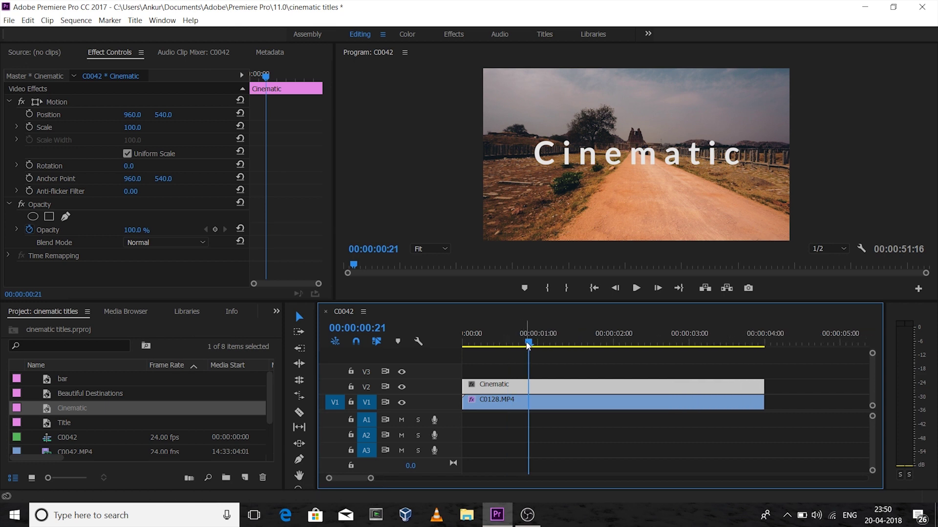
pyautogui.moveTo(528, 345); pyautogui.dragTo(448, 342)
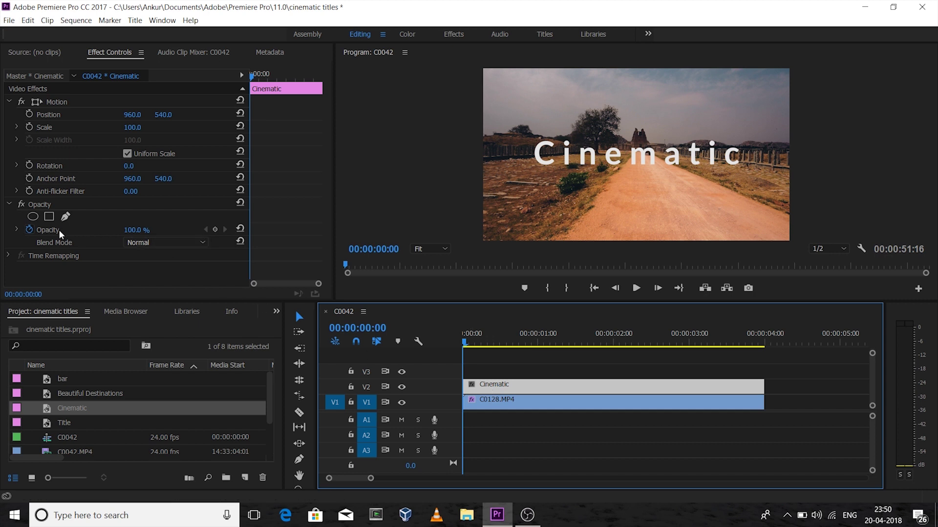
pyautogui.click(138, 229)
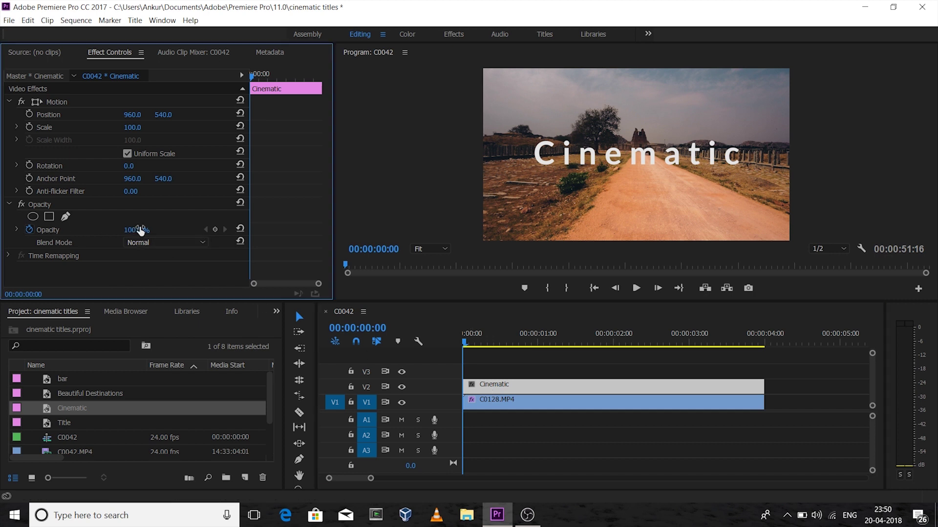
pyautogui.write('0')
pyautogui.press('Return')
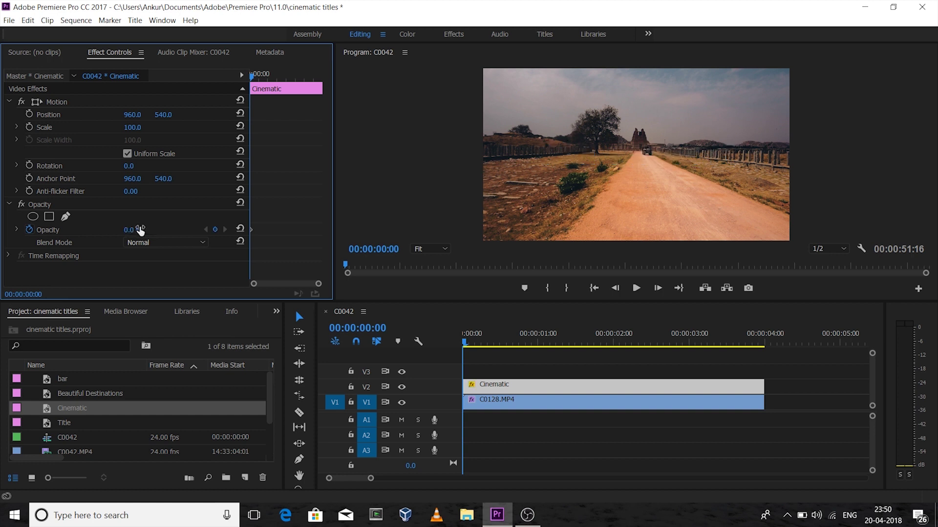
# Set the Cinematic title's Opacity to 100% at 00:00:01:00 to complete the fade-in.
pyautogui.moveTo(463, 343); pyautogui.dragTo(539, 346)
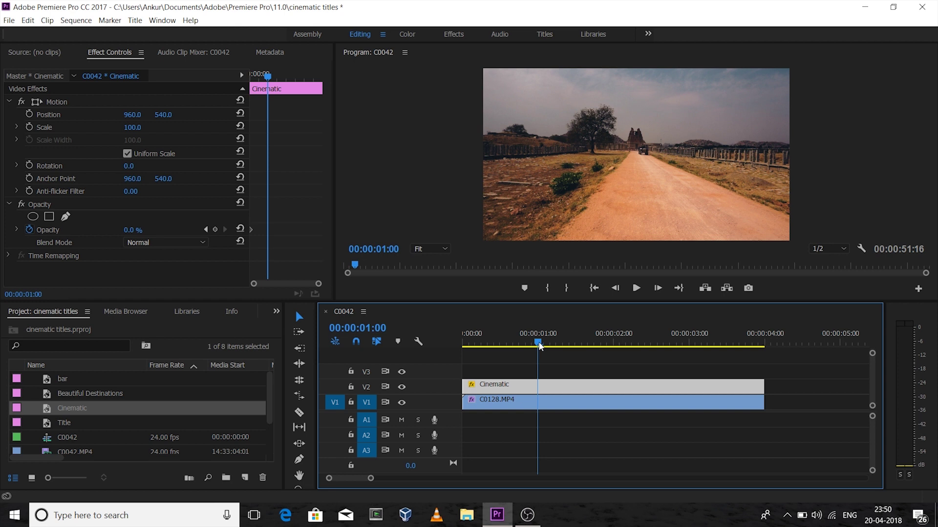
pyautogui.click(135, 230)
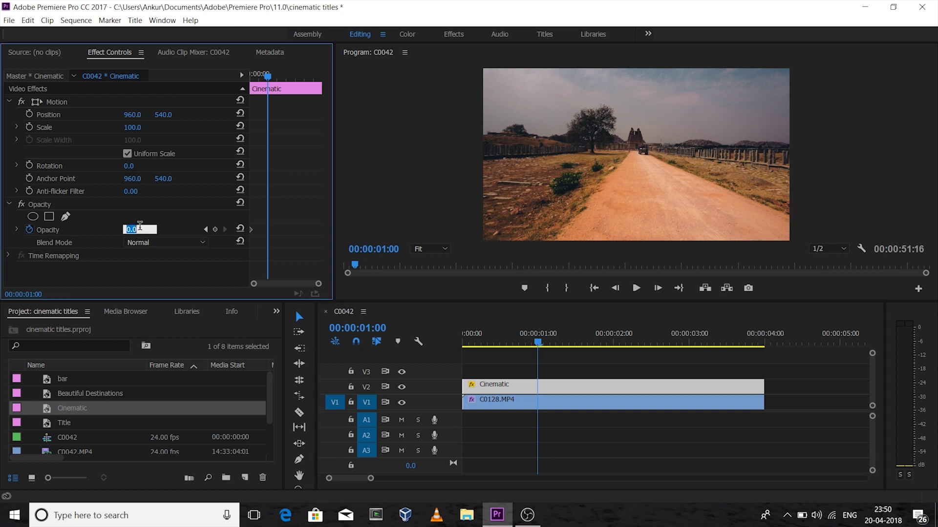
pyautogui.write('100')
pyautogui.press('Return')
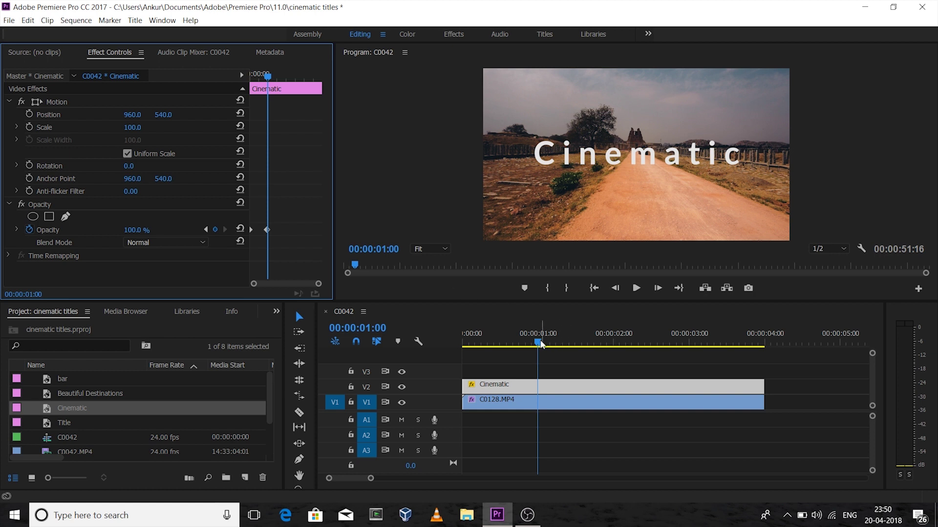
# Add an Opacity keyframe at 00:00:02:00 that holds the Cinematic title at its current opacity.
pyautogui.click(540, 343)
pyautogui.moveTo(540, 342); pyautogui.dragTo(616, 344)
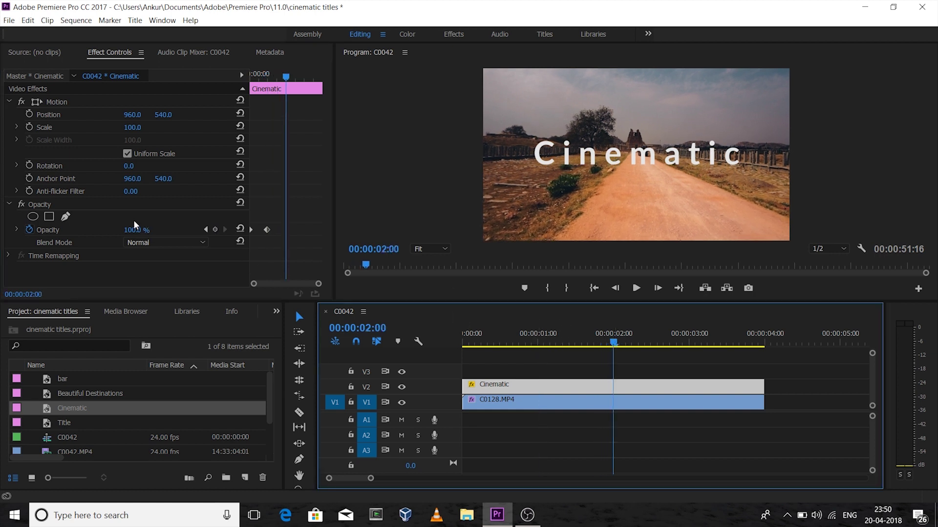
pyautogui.click(215, 230)
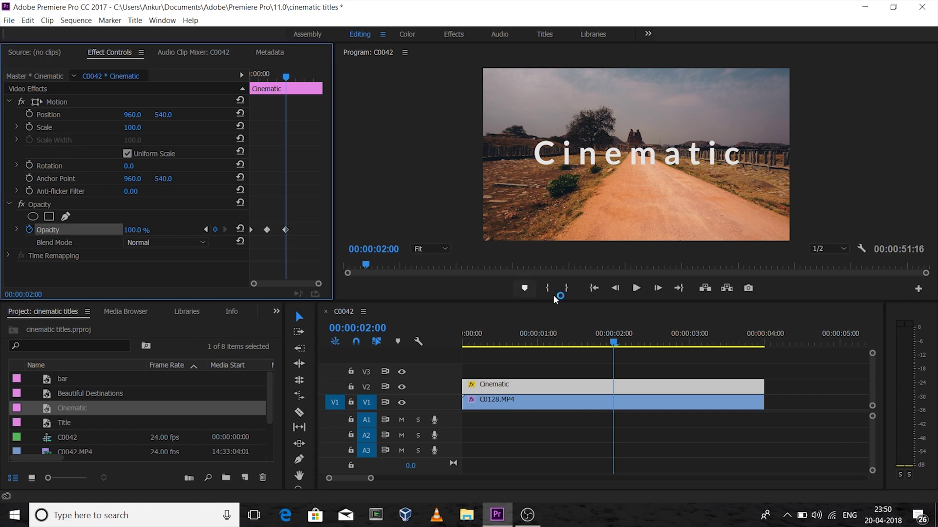
# Set the Cinematic title's Opacity to 0% on its last frame, at 00:00:03:23, for the fade-out.
pyautogui.moveTo(615, 345); pyautogui.dragTo(766, 348)
pyautogui.press('Left')
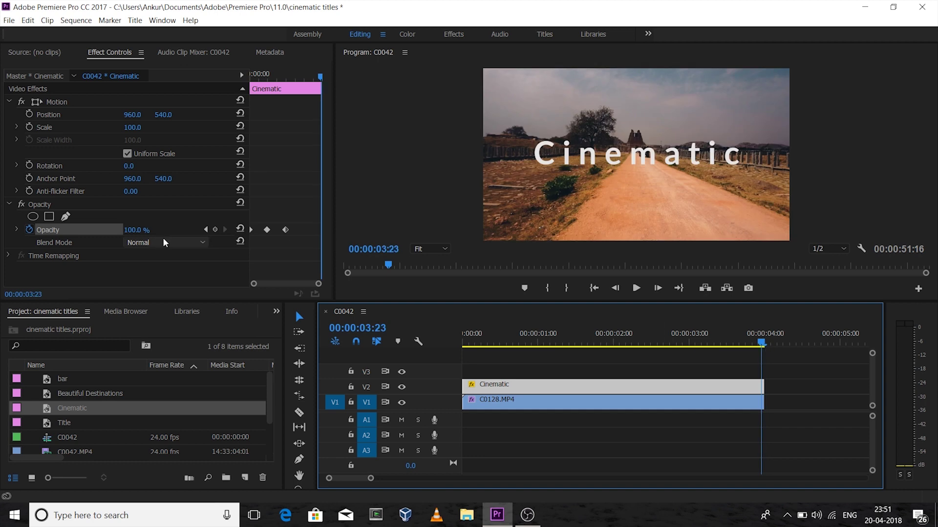
pyautogui.click(136, 229)
pyautogui.write('0')
pyautogui.press('Return')
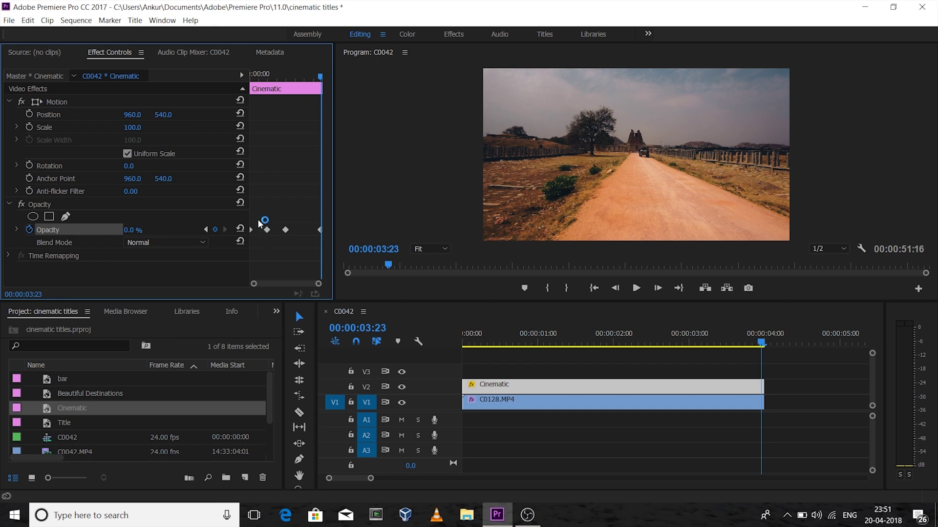
# Change the interpolation of all four Opacity keyframes on the Cinematic title to Auto Bezier.
pyautogui.moveTo(255, 214); pyautogui.dragTo(320, 233)
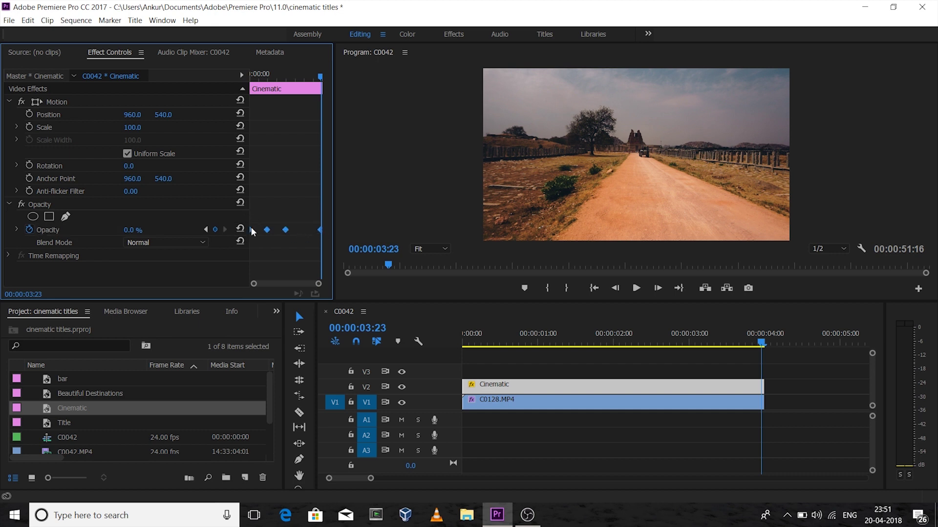
pyautogui.click(268, 230)
pyautogui.rightClick(268, 231)
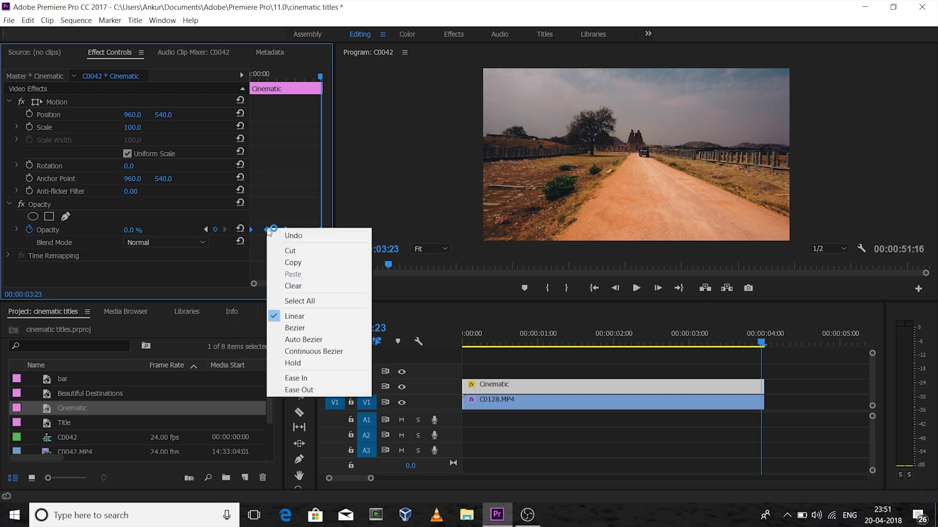
pyautogui.click(301, 340)
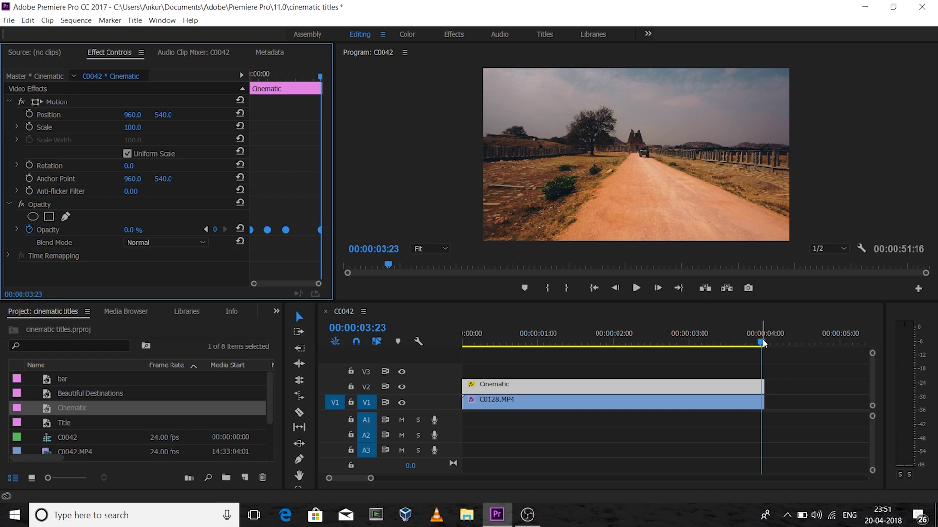
# Play the sequence from the start to review the Cinematic title's fade-in and fade-out.
pyautogui.moveTo(762, 342); pyautogui.dragTo(449, 343)
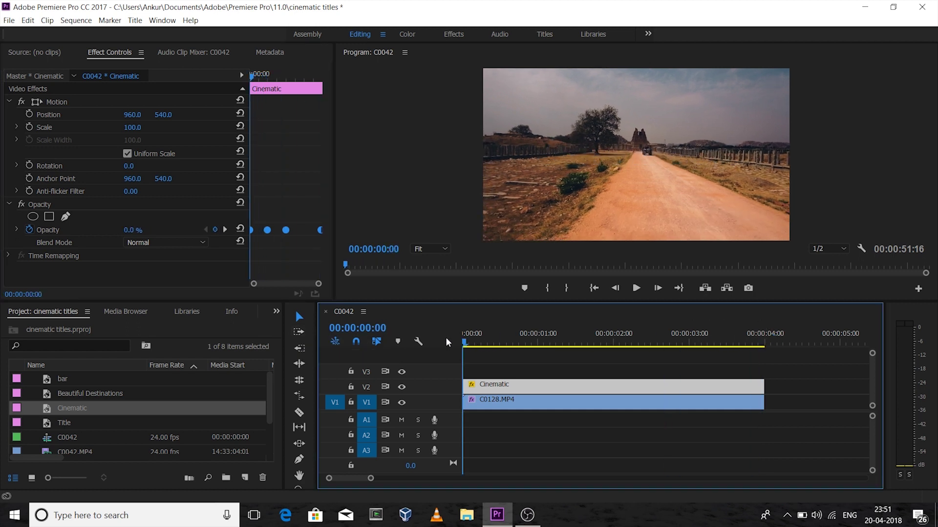
pyautogui.press('space')
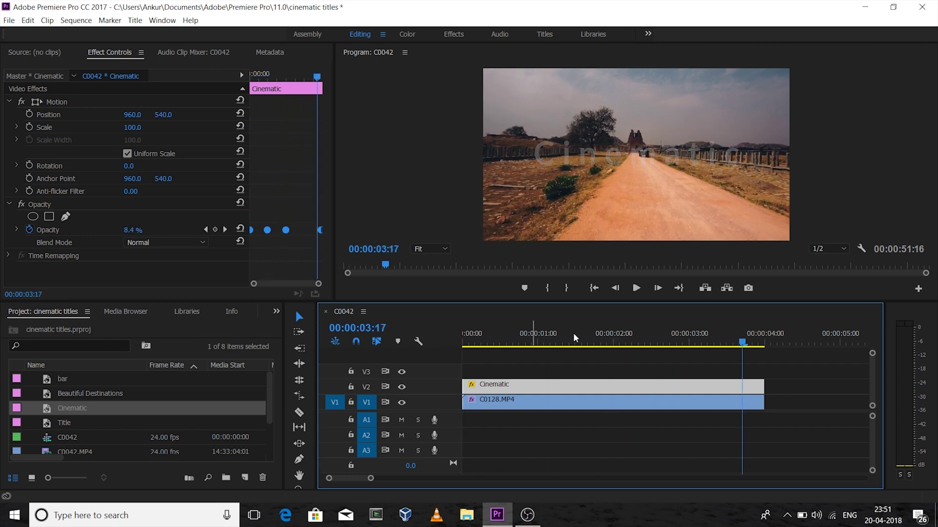
pyautogui.moveTo(744, 346); pyautogui.dragTo(482, 345)
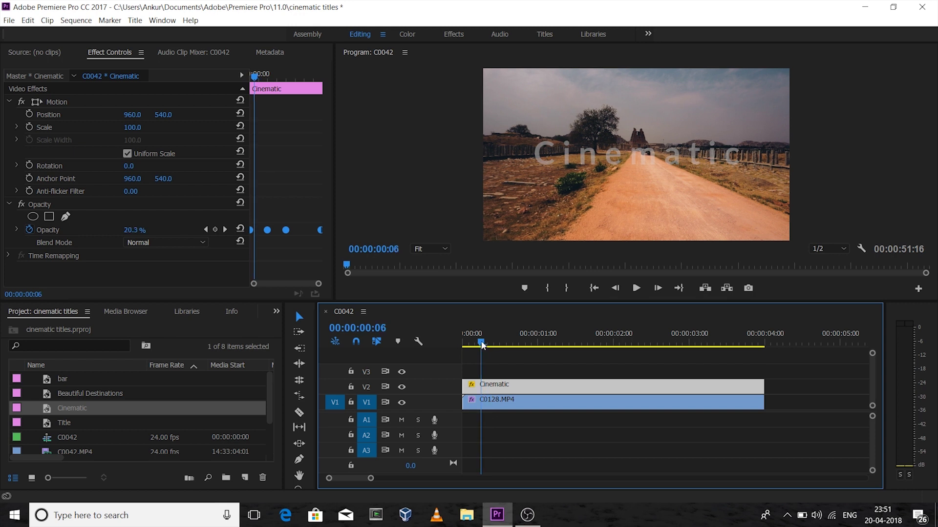
# Search the effects for "gaussian" and apply the Gaussian Blur video effect to the Cinematic title clip.
pyautogui.click(277, 313)
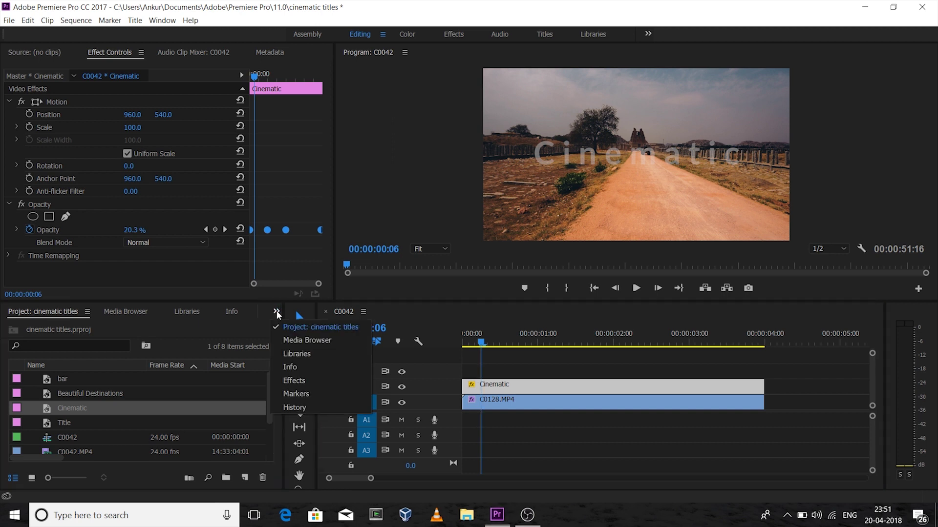
pyautogui.click(294, 380)
pyautogui.click(103, 328)
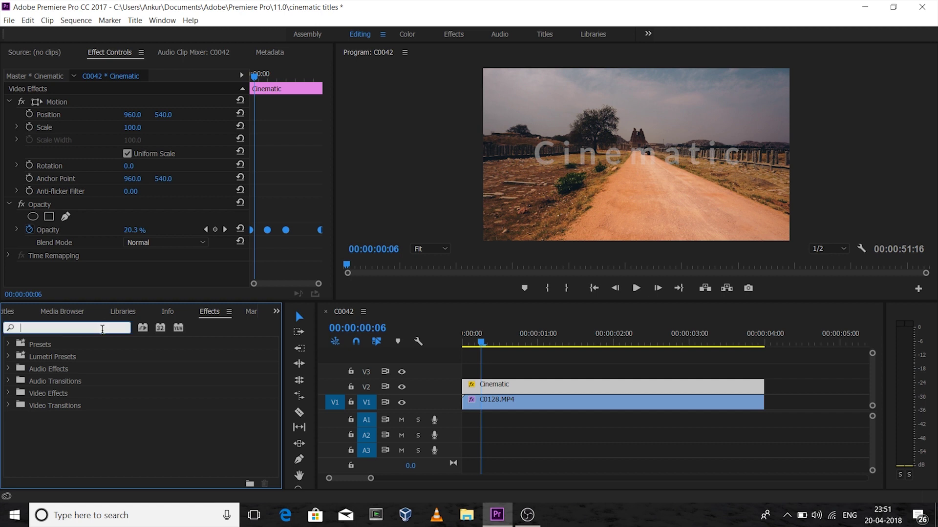
pyautogui.write('gaussian')
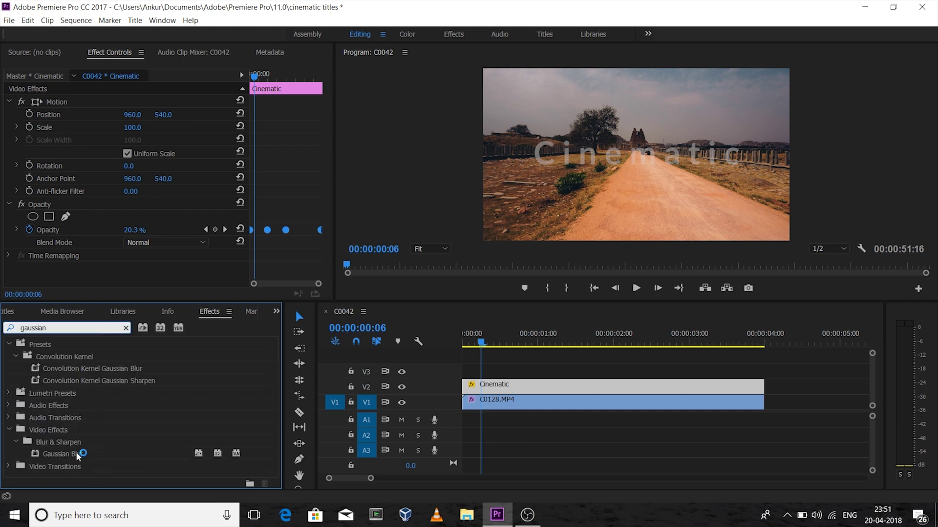
pyautogui.moveTo(77, 455); pyautogui.dragTo(483, 385)
# Start keyframing the Gaussian Blur's Blurriness on the Cinematic title at 00:00:00:00 with a value of 50.
pyautogui.click(325, 206)
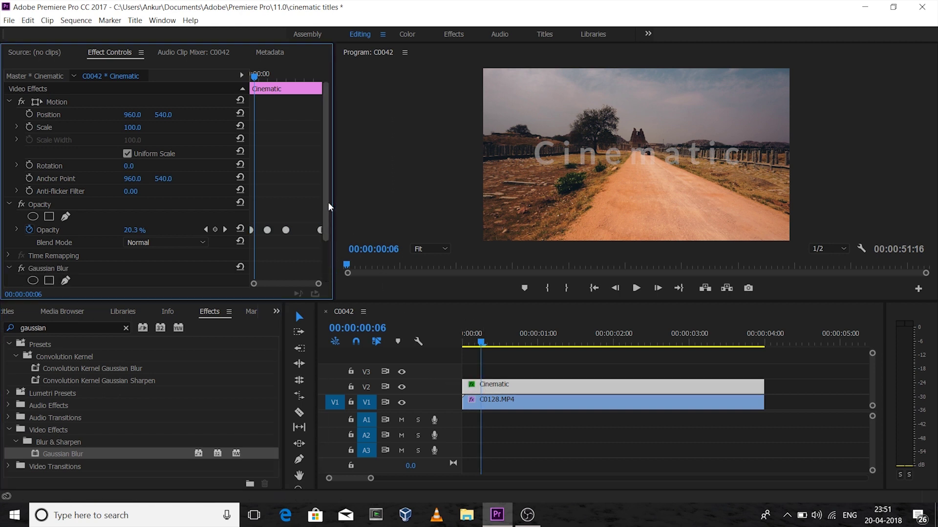
pyautogui.moveTo(325, 213); pyautogui.dragTo(324, 262)
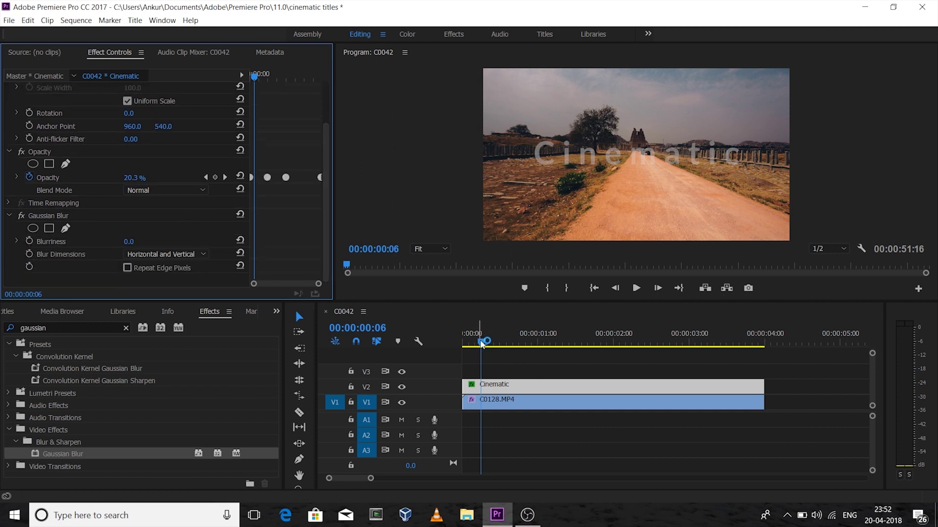
pyautogui.moveTo(481, 343); pyautogui.dragTo(454, 345)
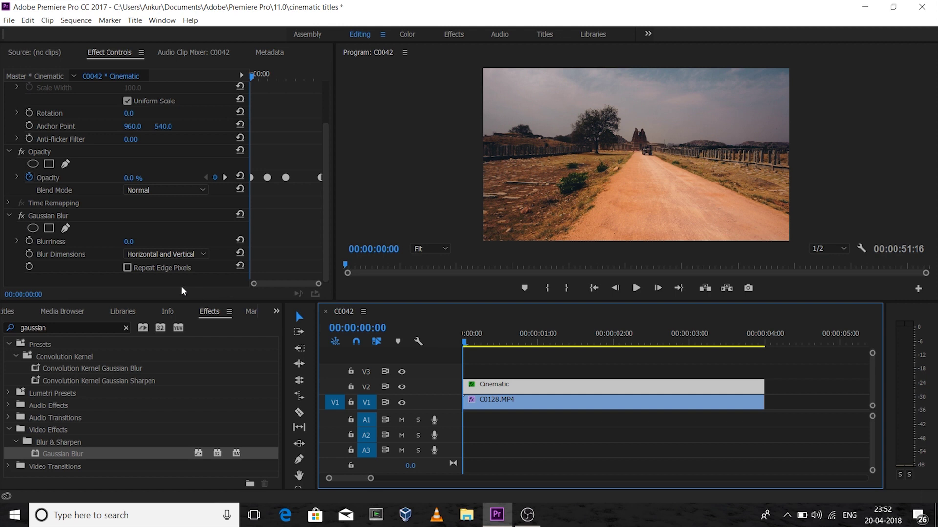
pyautogui.click(29, 242)
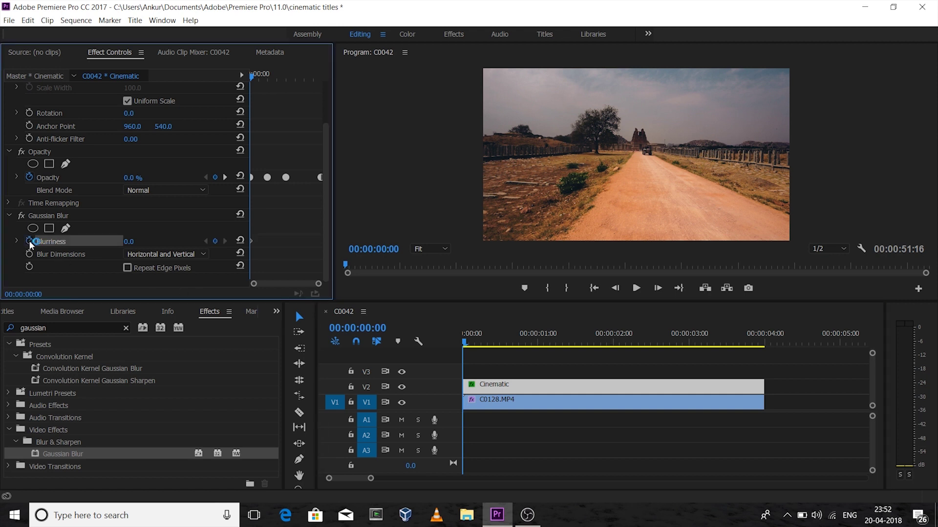
pyautogui.click(129, 242)
pyautogui.write('50')
pyautogui.press('Return')
# Set the title's Blurriness to 0 at 00:00:01:00 and hold it with another keyframe at 00:00:02:00.
pyautogui.moveTo(466, 343); pyautogui.dragTo(540, 347)
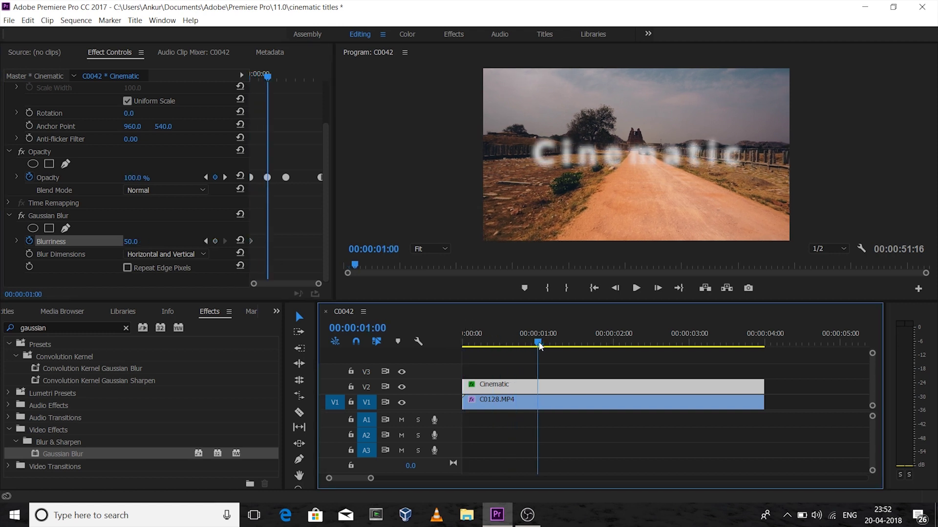
pyautogui.click(137, 243)
pyautogui.write('0')
pyautogui.press('Return')
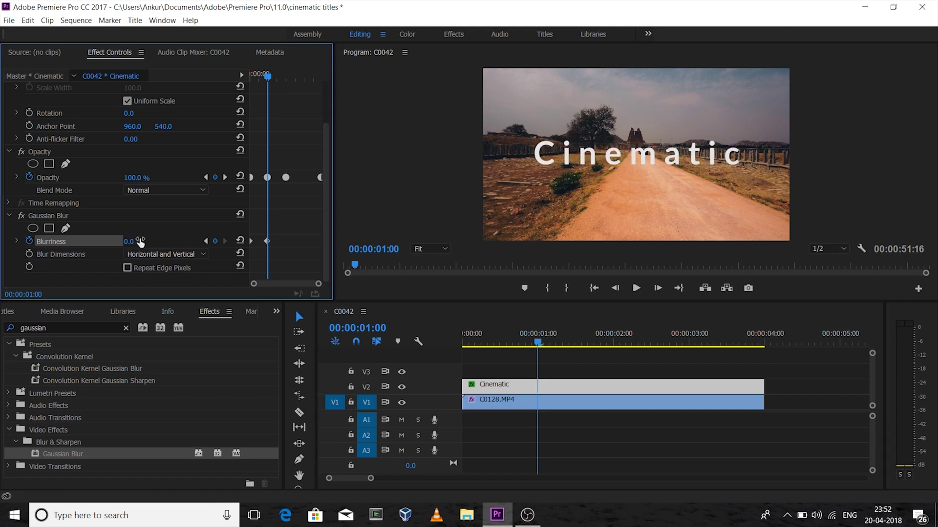
pyautogui.moveTo(534, 342); pyautogui.dragTo(613, 345)
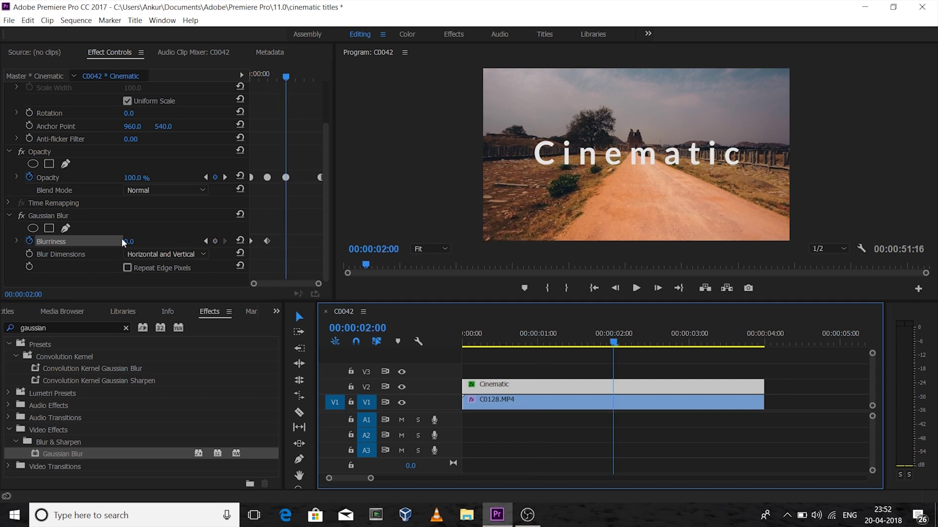
pyautogui.click(216, 241)
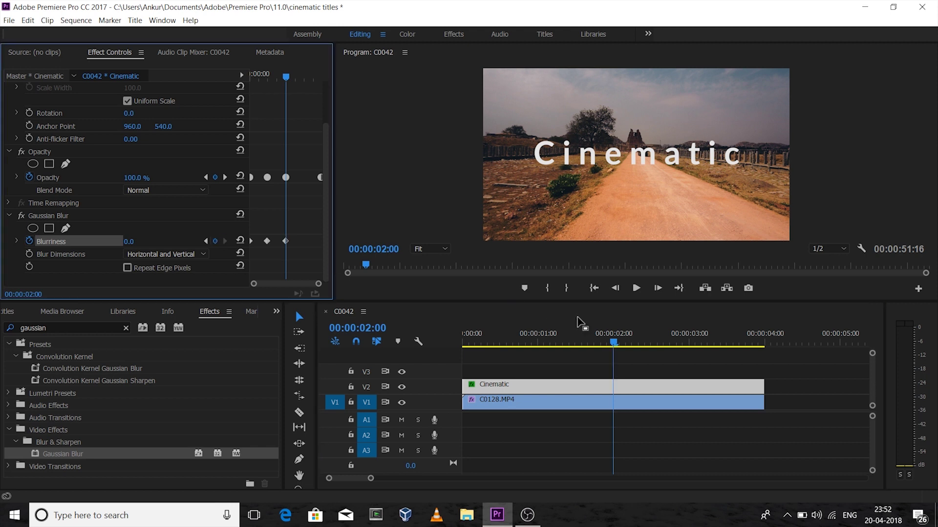
# Set the Cinematic title's Blurriness to 50 at 00:00:03:23 so it blurs out at its end.
pyautogui.moveTo(617, 345); pyautogui.dragTo(763, 351)
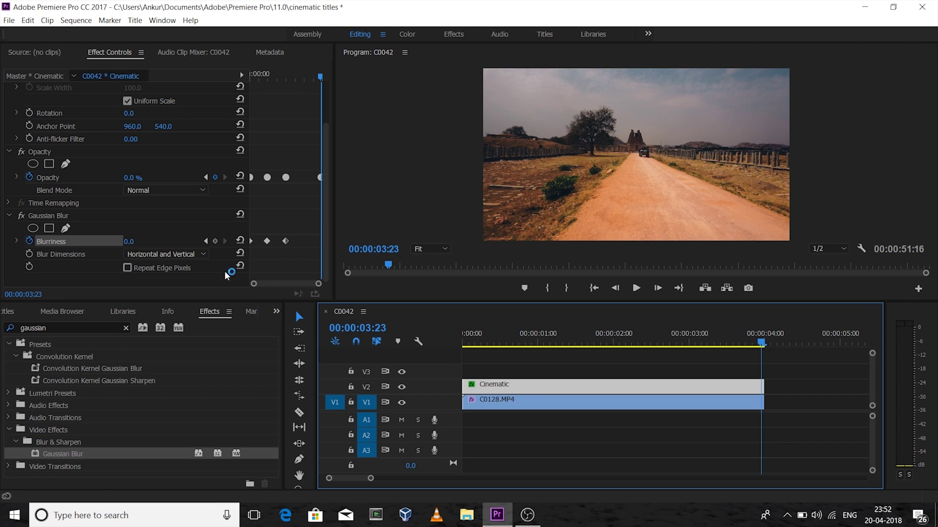
pyautogui.click(139, 239)
pyautogui.write('5')
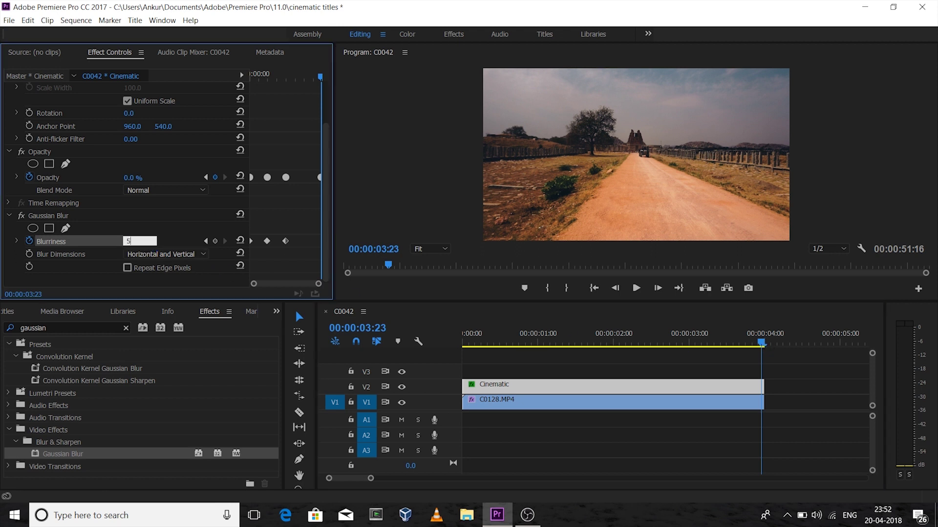
pyautogui.write('0')
pyautogui.press('Return')
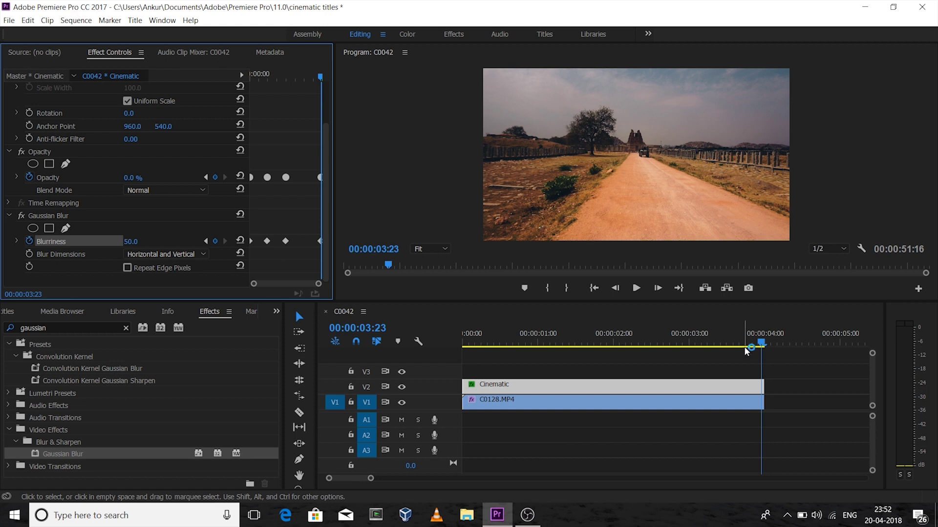
pyautogui.moveTo(760, 335)
pyautogui.mouseDown()
pyautogui.moveTo(464, 344)
pyautogui.moveTo(631, 329)
pyautogui.moveTo(762, 345)
pyautogui.mouseUp()
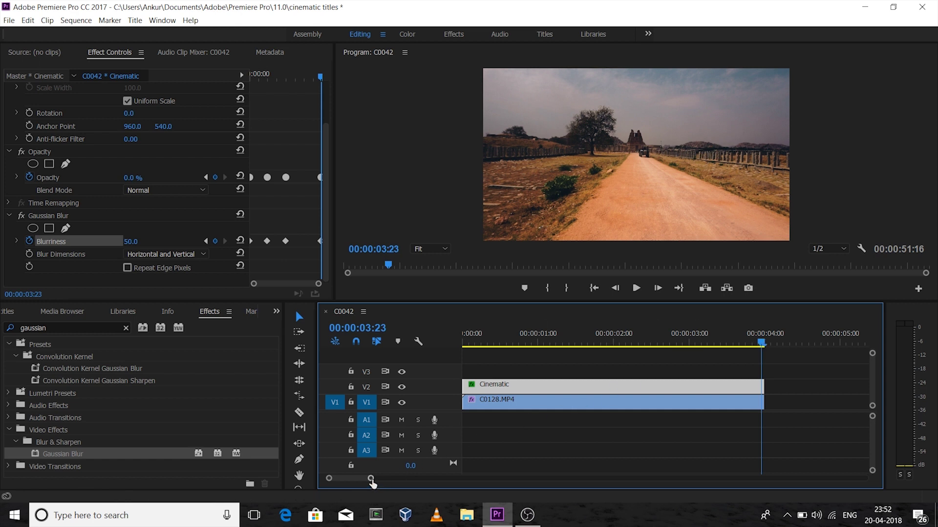
# Play part of the C0075.MP4 lake clip in the sequence to preview the footage for the second title.
pyautogui.moveTo(373, 480); pyautogui.dragTo(428, 484)
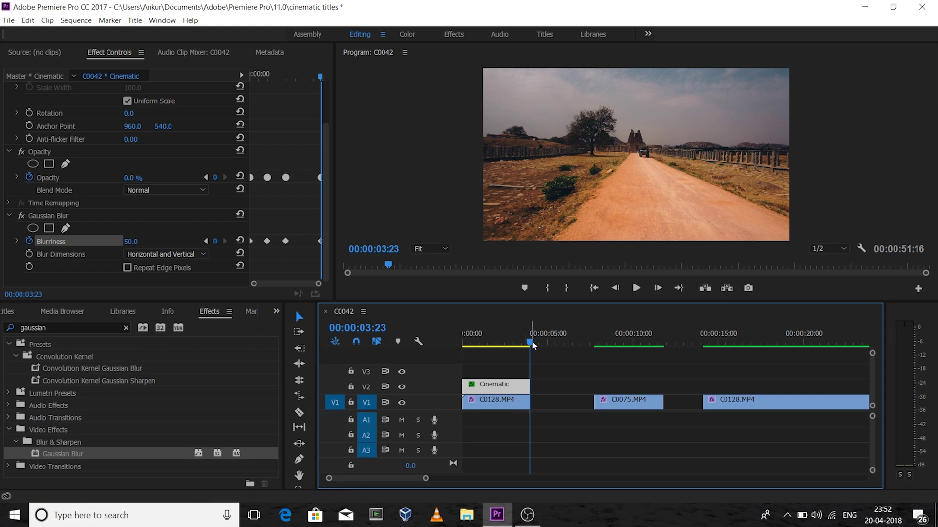
pyautogui.moveTo(531, 344); pyautogui.dragTo(600, 346)
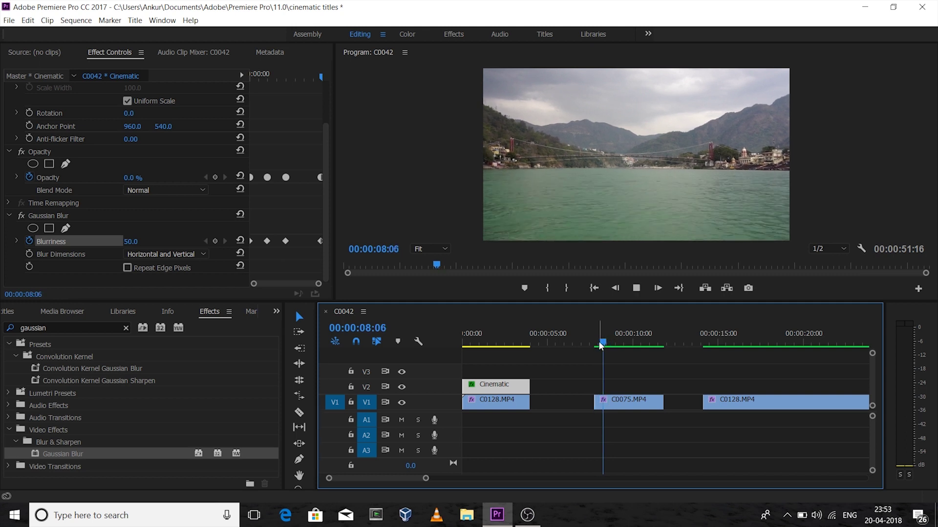
pyautogui.press('space')
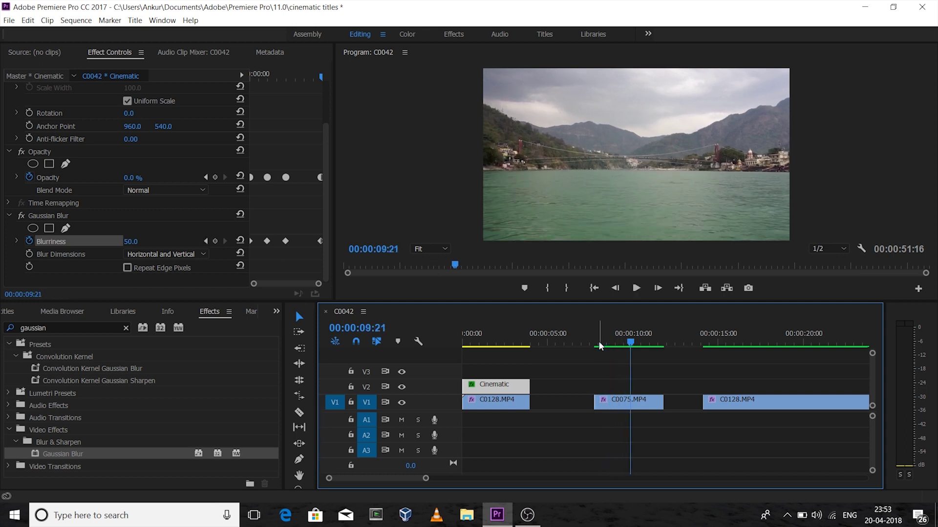
pyautogui.rightClick(632, 343)
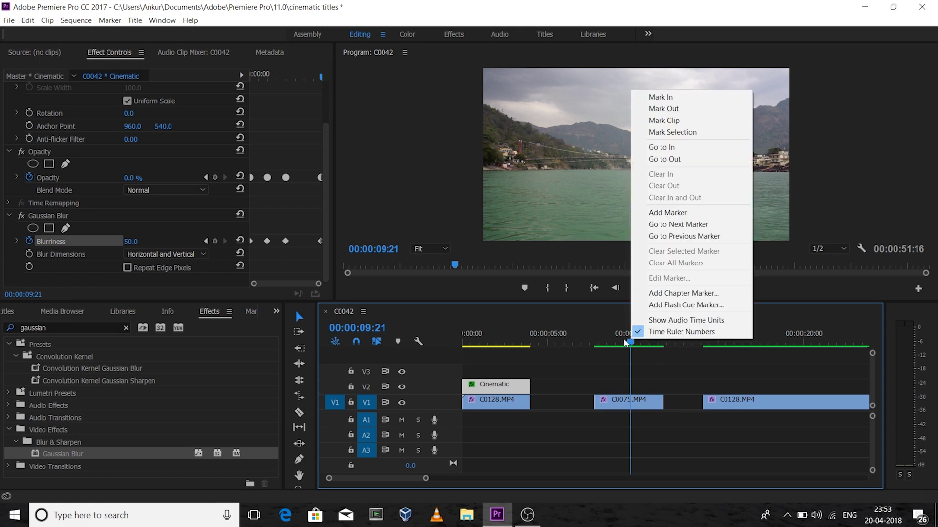
pyautogui.click(477, 309)
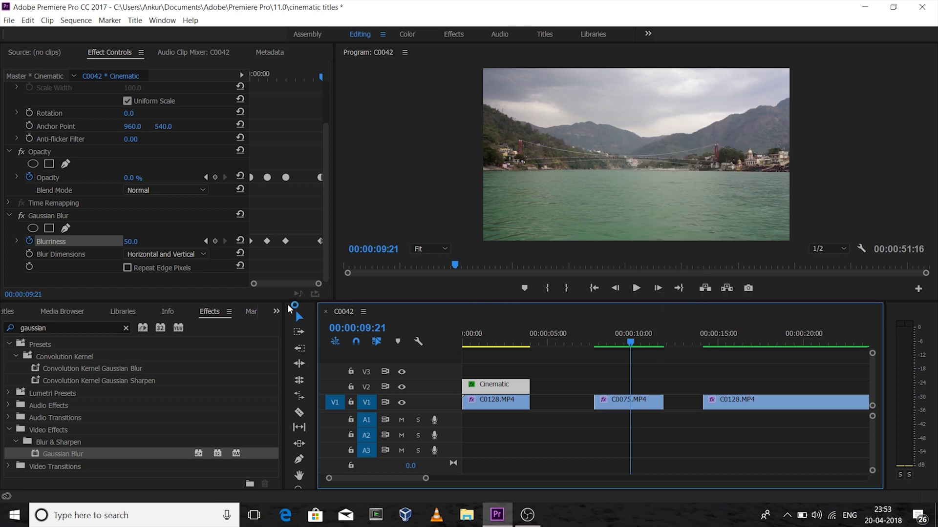
# Place the Cinematic title from the project on V2 above C0075.MP4 and trim its end to match that clip.
pyautogui.click(276, 313)
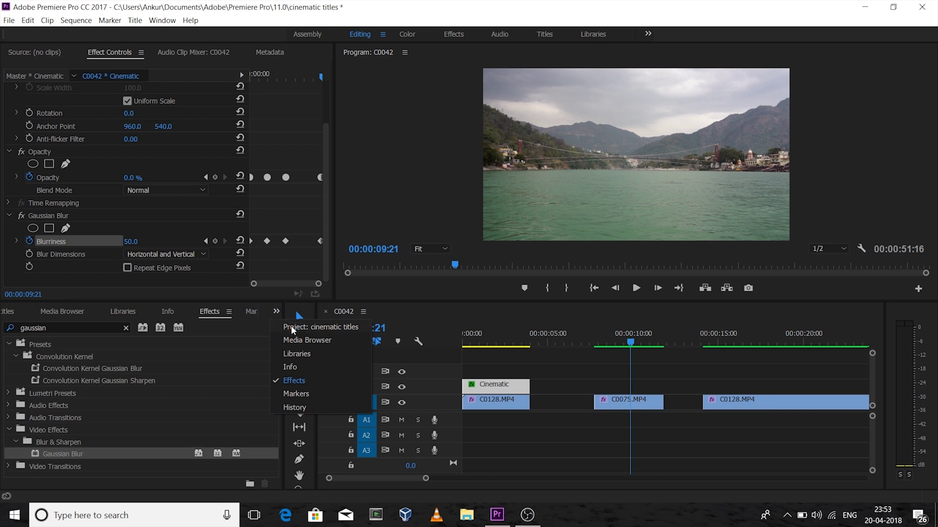
pyautogui.click(297, 326)
pyautogui.moveTo(68, 408); pyautogui.dragTo(598, 390)
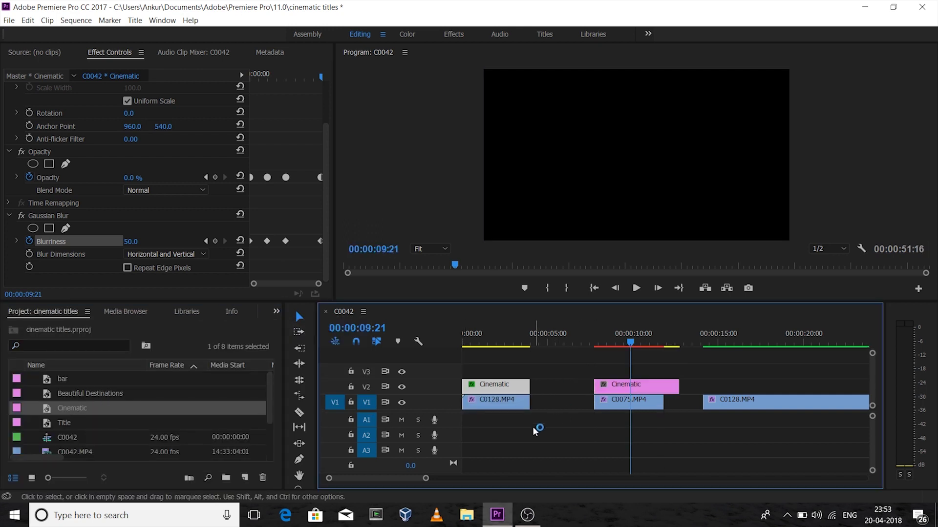
pyautogui.moveTo(427, 480); pyautogui.dragTo(393, 478)
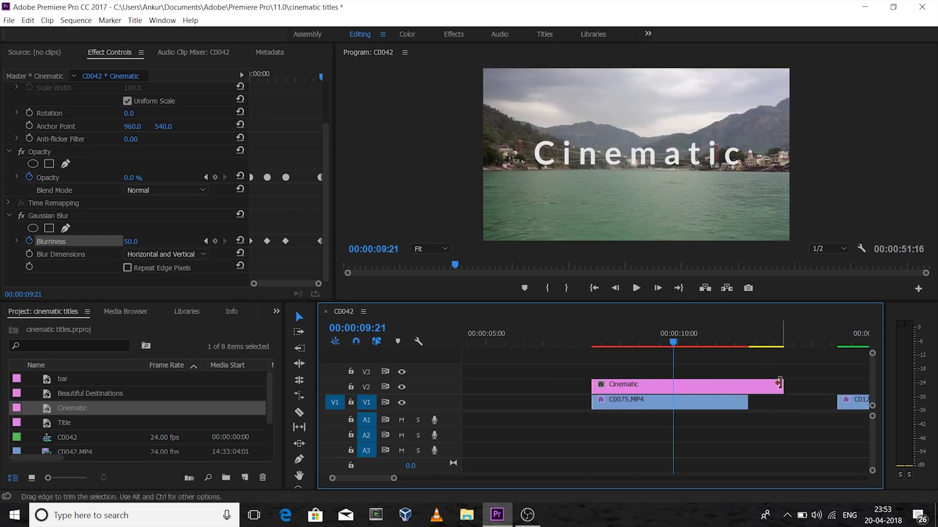
pyautogui.moveTo(782, 385); pyautogui.dragTo(747, 386)
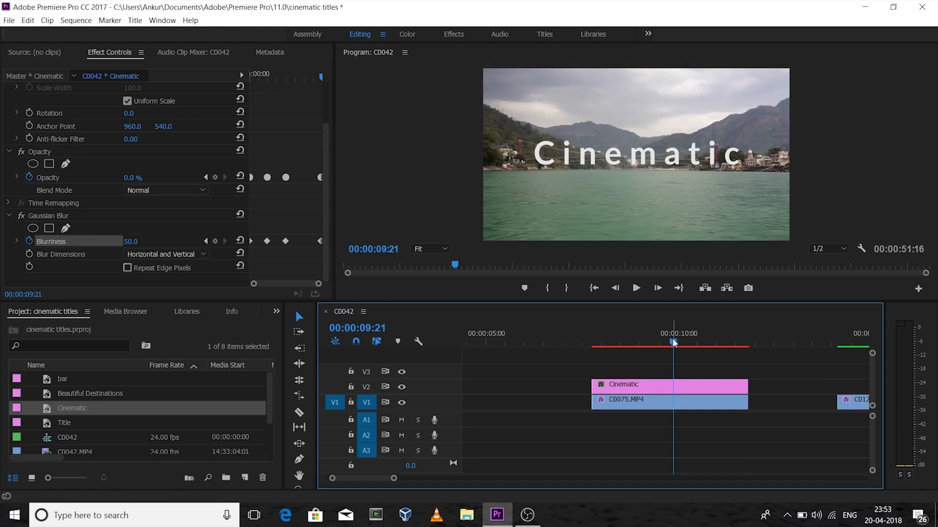
# Search the effects for "transform" and apply the Distort Transform effect to the Cinematic title above C0075.MP4.
pyautogui.moveTo(673, 351); pyautogui.dragTo(661, 379)
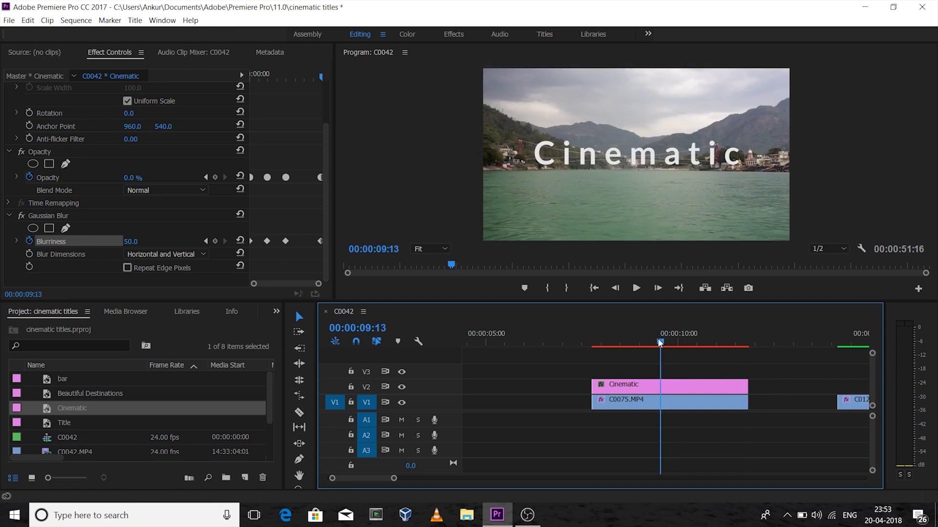
pyautogui.click(658, 386)
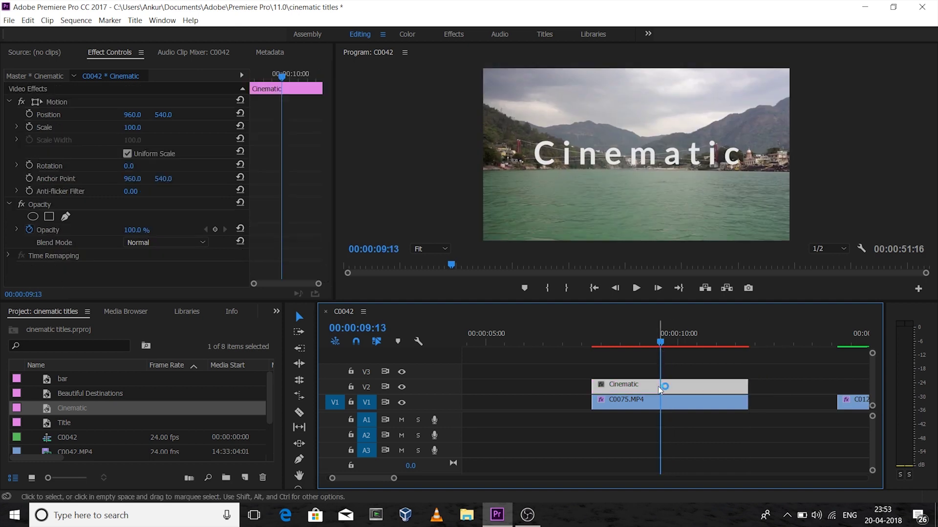
pyautogui.click(277, 312)
pyautogui.click(295, 381)
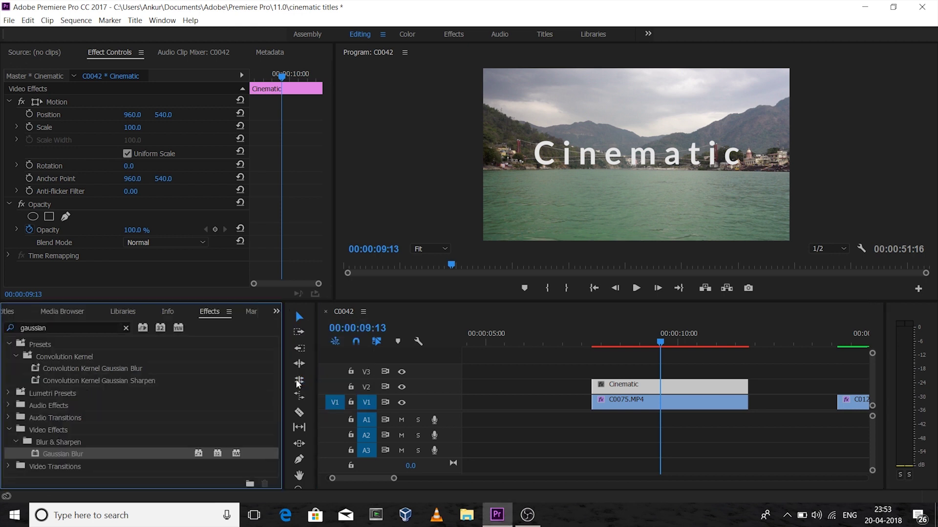
pyautogui.click(125, 329)
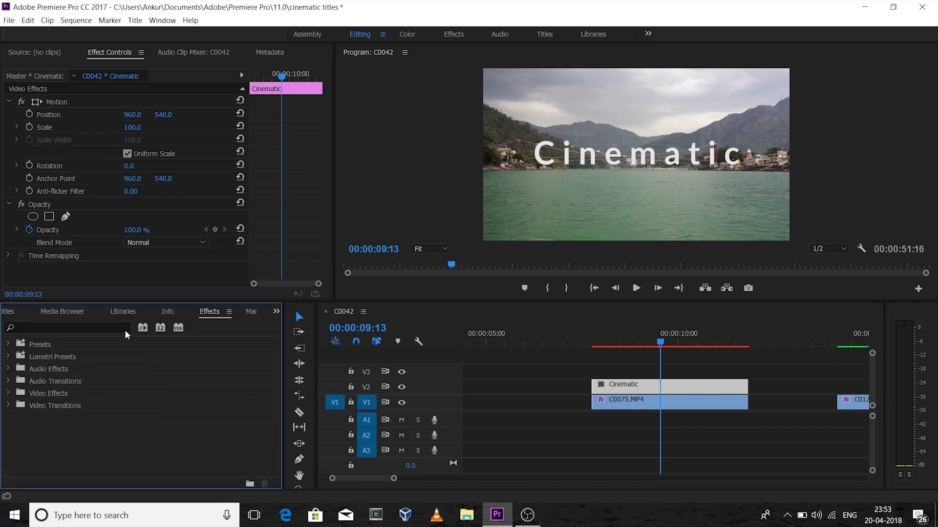
pyautogui.click(109, 330)
pyautogui.write('tra')
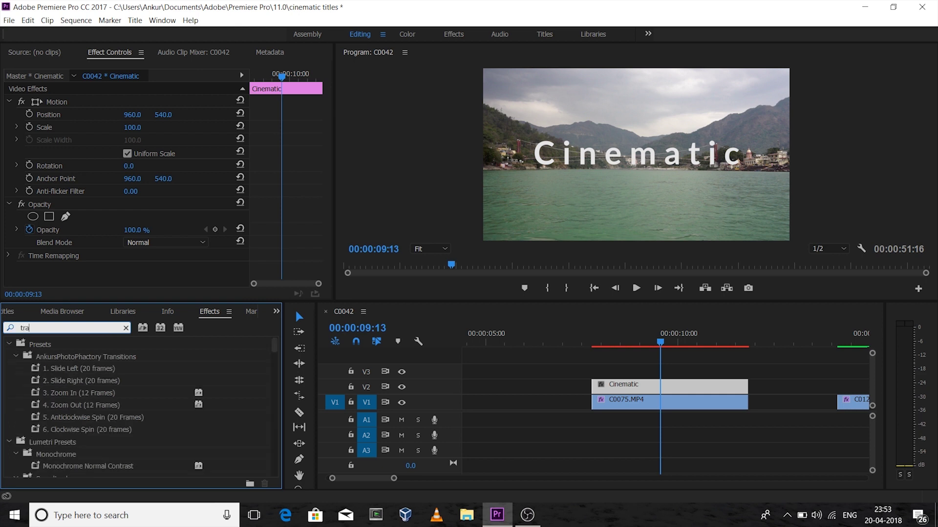
pyautogui.write('nsform,')
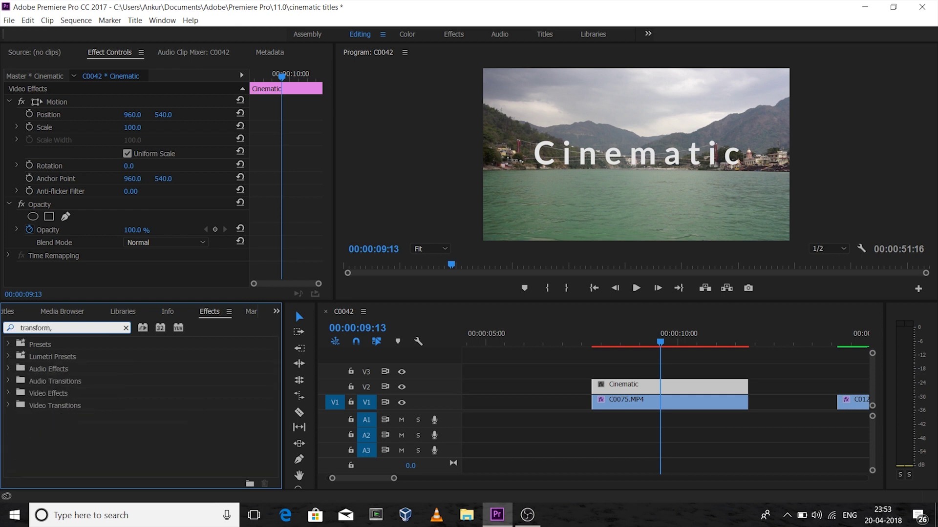
pyautogui.press('BackSpace')
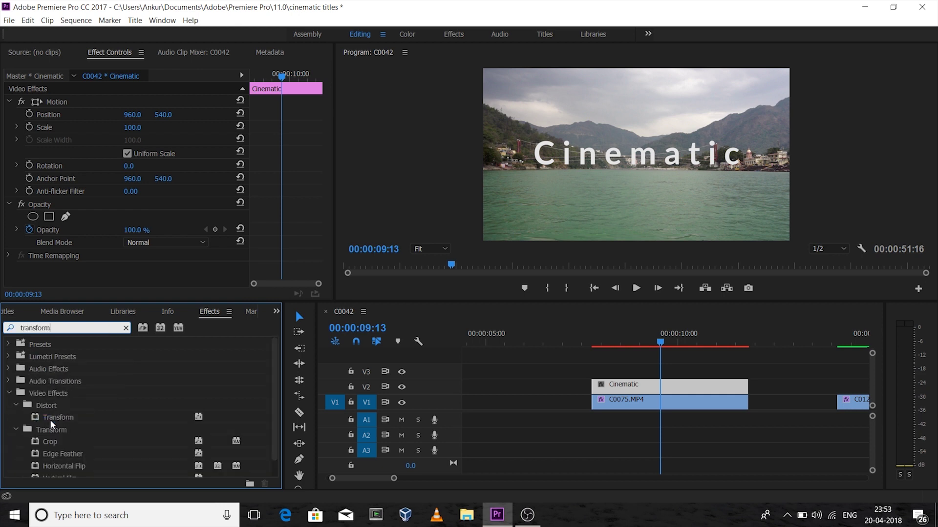
pyautogui.moveTo(56, 417); pyautogui.dragTo(608, 387)
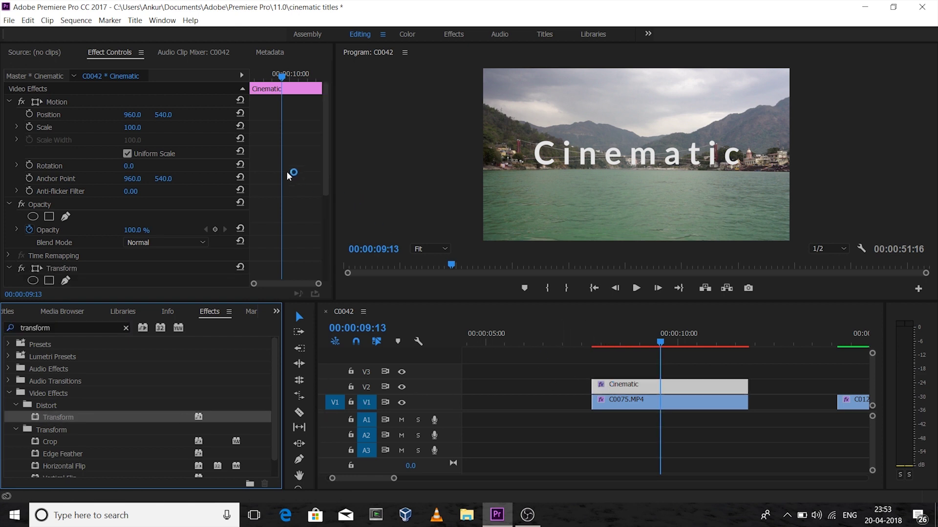
# Draw a closed four-point free-draw Bezier mask around the word Cinematic for the title's Transform effect.
pyautogui.click(324, 210)
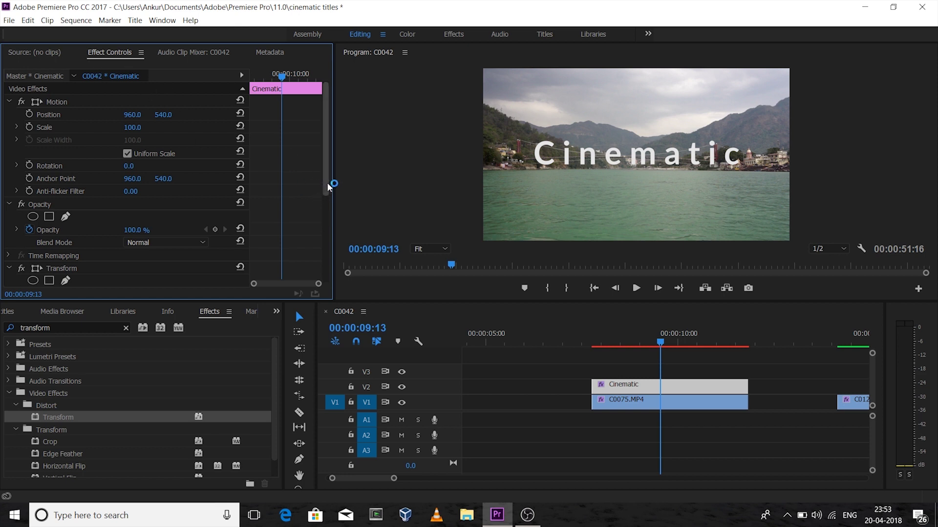
pyautogui.moveTo(327, 182); pyautogui.dragTo(332, 253)
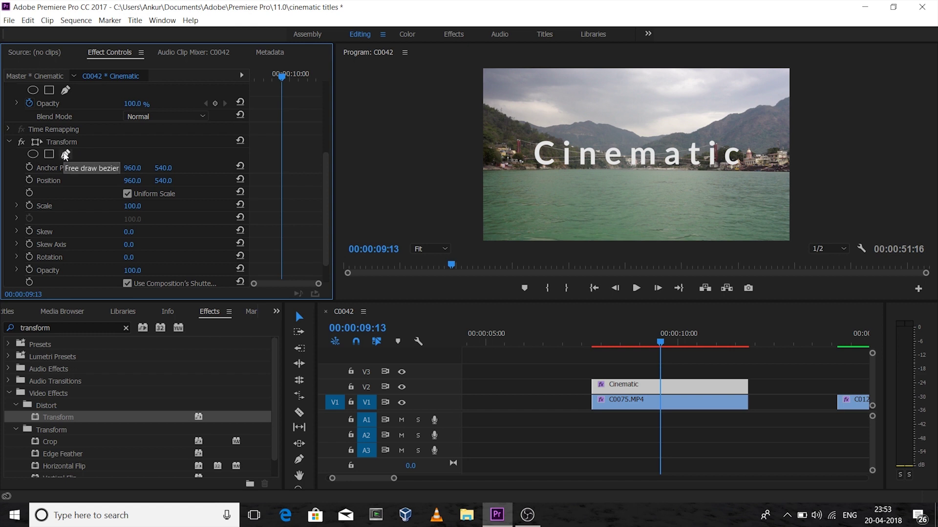
pyautogui.click(65, 154)
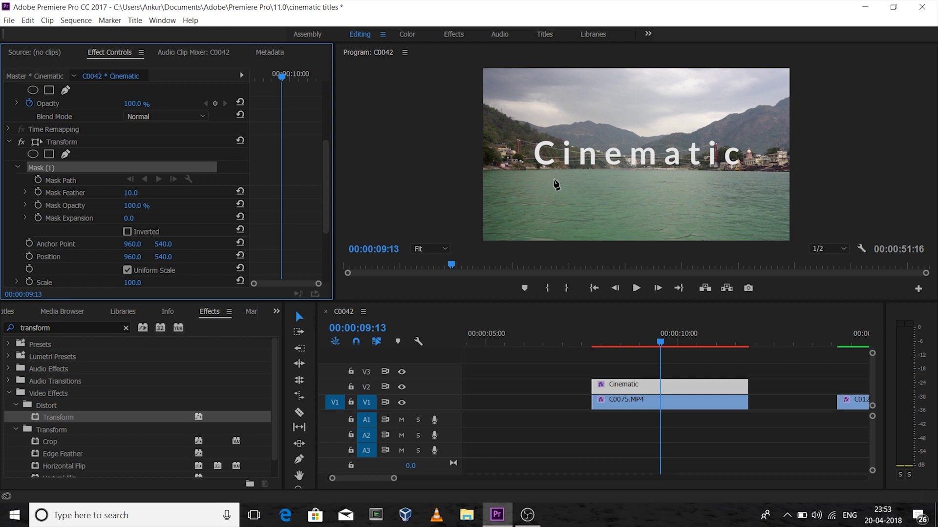
pyautogui.click(528, 168)
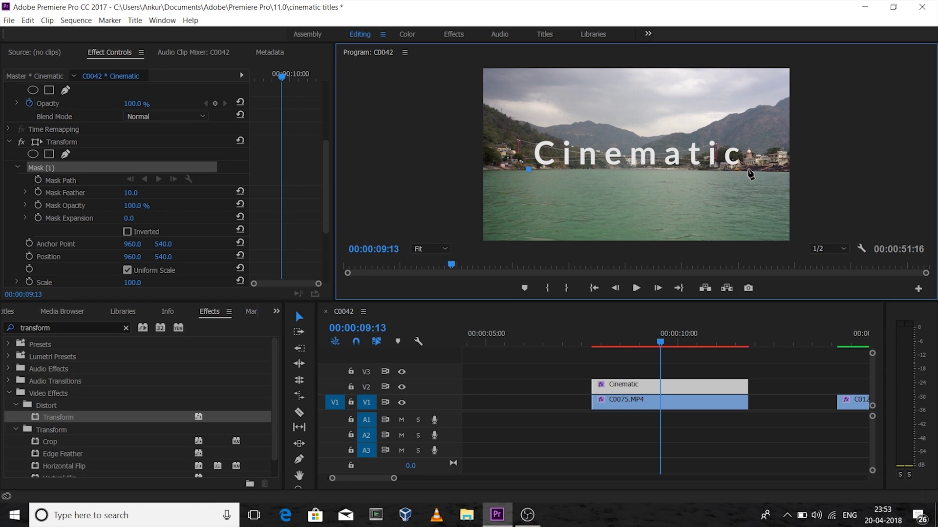
pyautogui.click(748, 170)
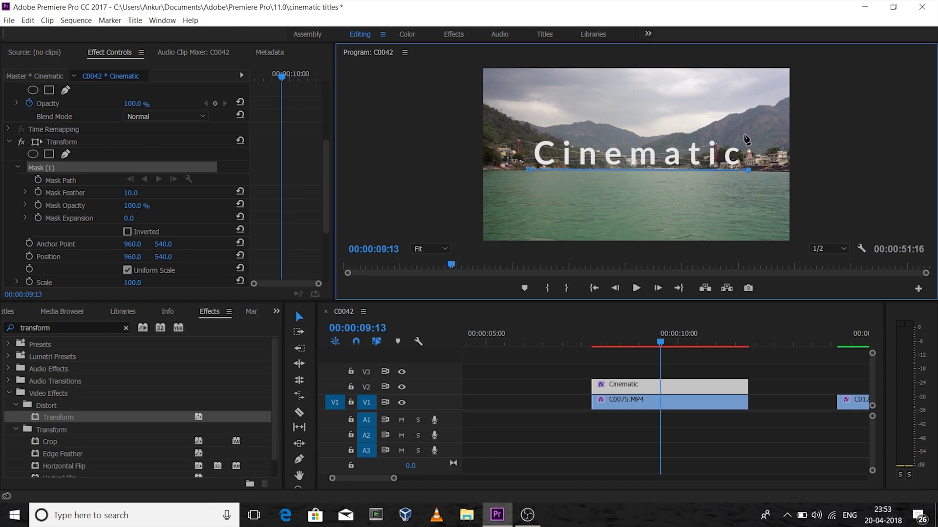
pyautogui.rightClick(745, 139)
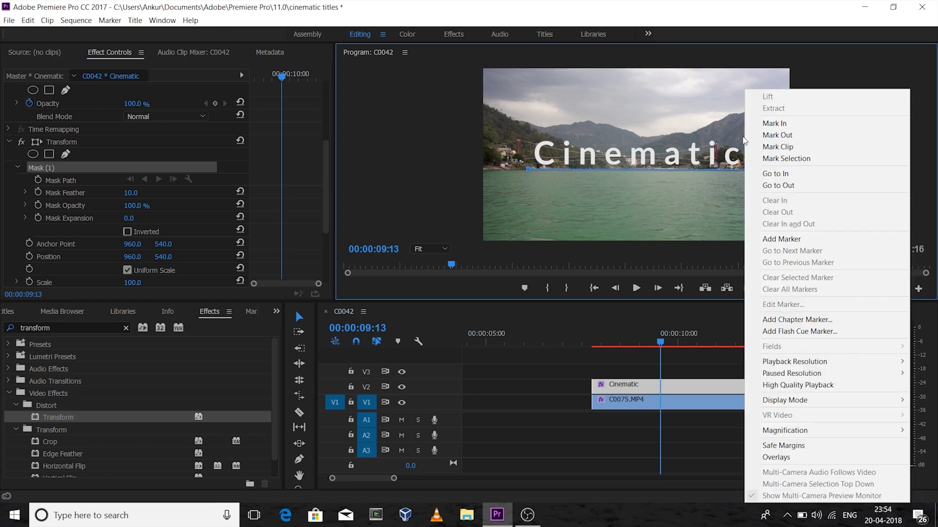
pyautogui.click(742, 140)
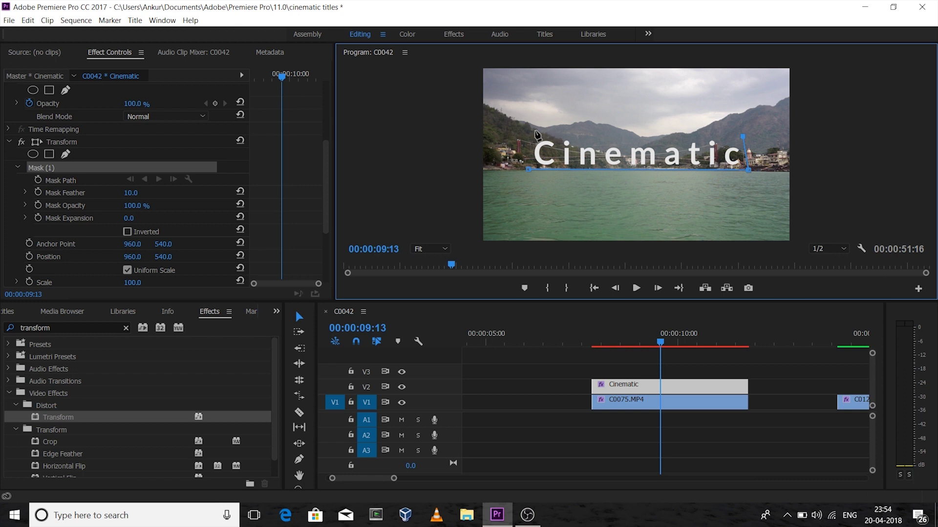
pyautogui.click(524, 134)
pyautogui.click(527, 170)
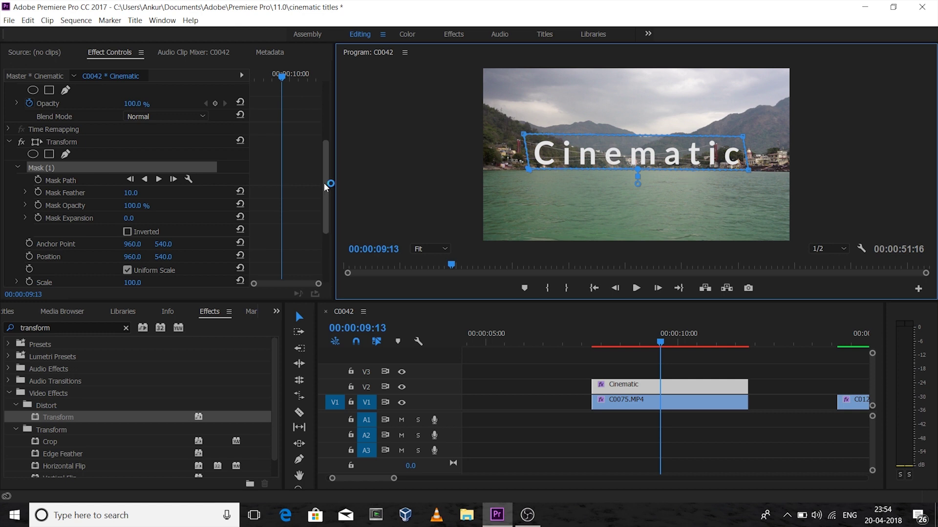
# Lower the title out of its mask with a Transform Position of 960, 711 and start keyframing Position at 00:00:08:01.
pyautogui.click(160, 257)
pyautogui.moveTo(161, 257); pyautogui.dragTo(250, 257)
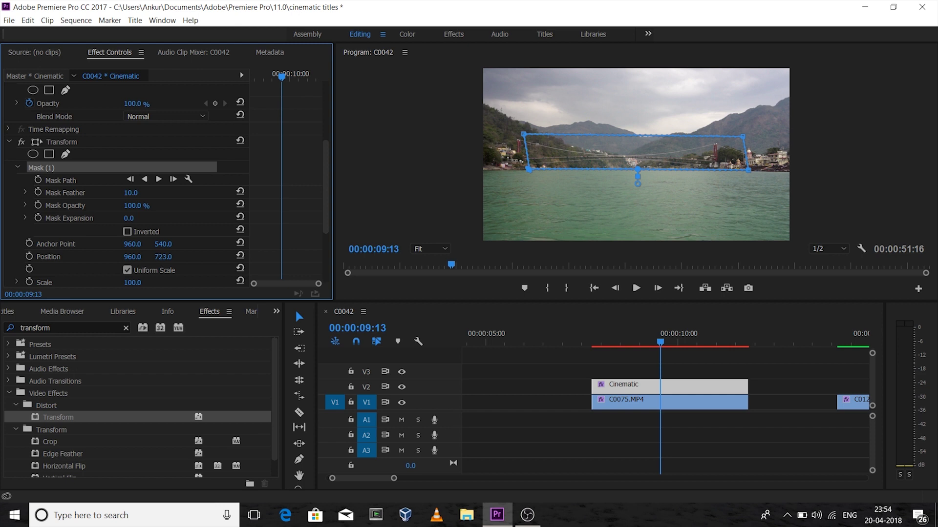
pyautogui.click(166, 257)
pyautogui.click(327, 218)
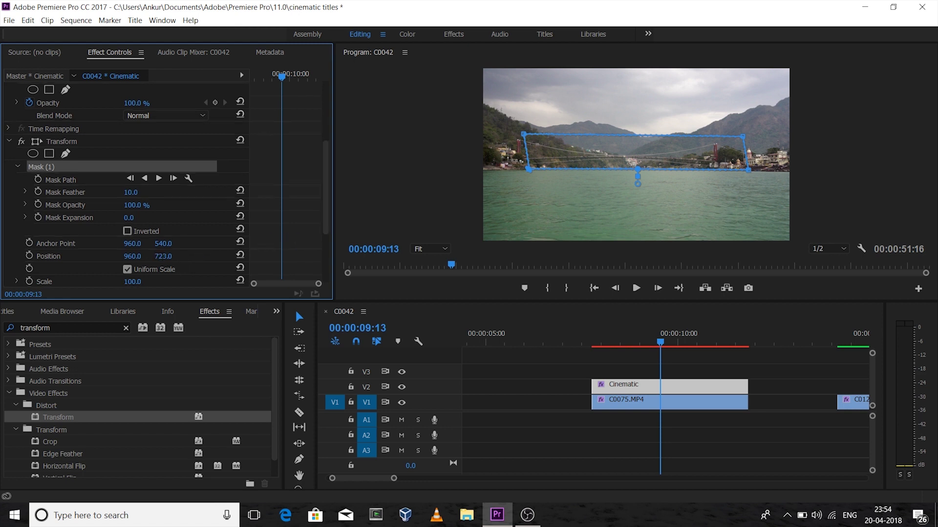
pyautogui.moveTo(164, 256)
pyautogui.mouseDown()
pyautogui.moveTo(150, 255)
pyautogui.moveTo(168, 256)
pyautogui.mouseUp()
pyautogui.moveTo(662, 341); pyautogui.dragTo(603, 345)
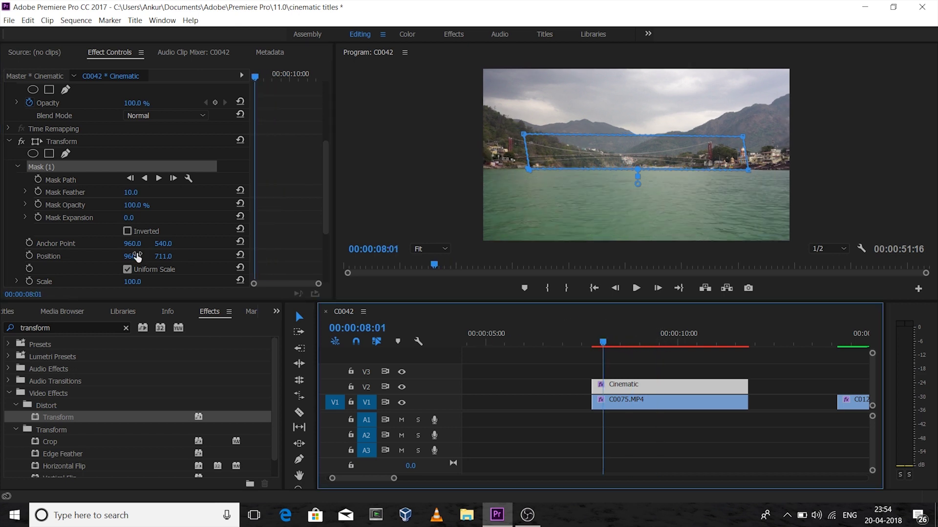
pyautogui.click(31, 256)
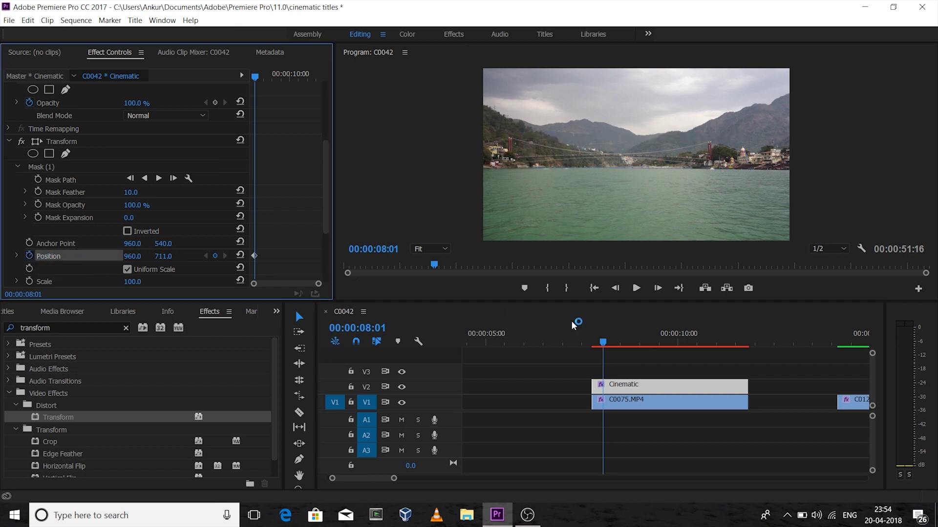
# At 00:00:11:14, set the title's Transform Position to 960, 555 so it rises into the mask.
pyautogui.moveTo(604, 338); pyautogui.dragTo(741, 342)
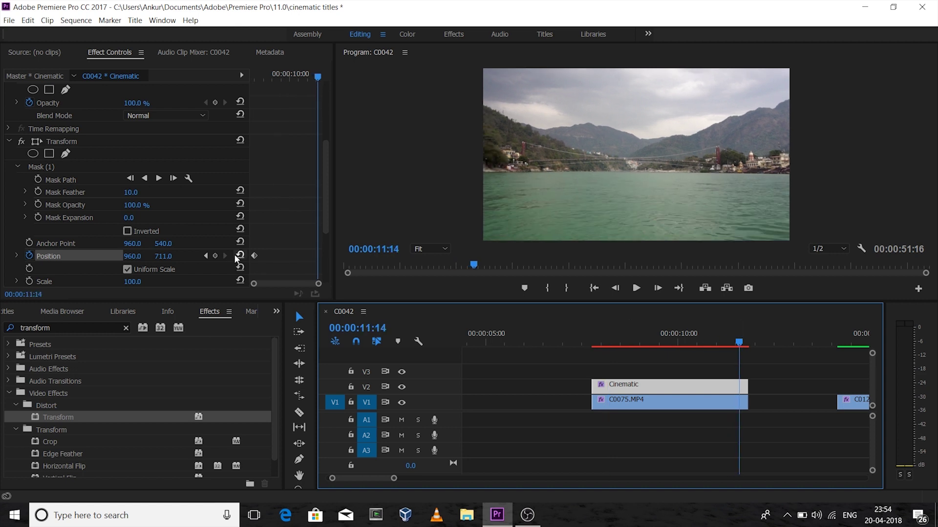
pyautogui.click(159, 257)
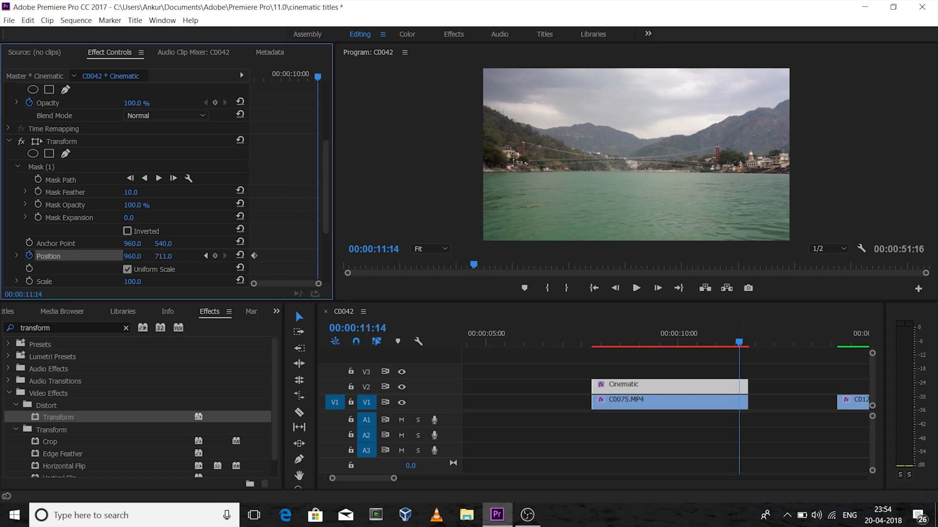
pyautogui.moveTo(158, 257); pyautogui.dragTo(173, 256)
pyautogui.moveTo(163, 256); pyautogui.dragTo(176, 256)
pyautogui.moveTo(163, 256); pyautogui.dragTo(44, 257)
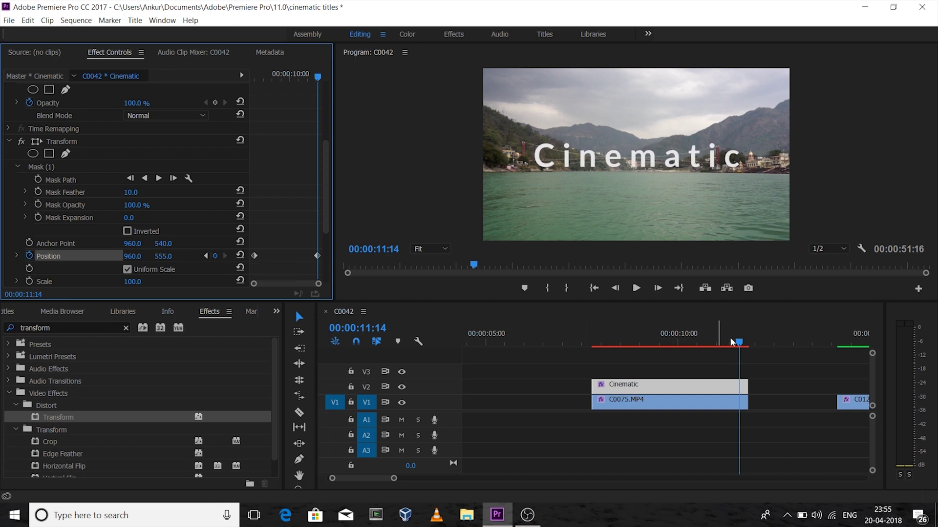
# Mark In and Out points at the start and end of C0075.MP4 and render In to Out.
pyautogui.moveTo(745, 339); pyautogui.dragTo(598, 339)
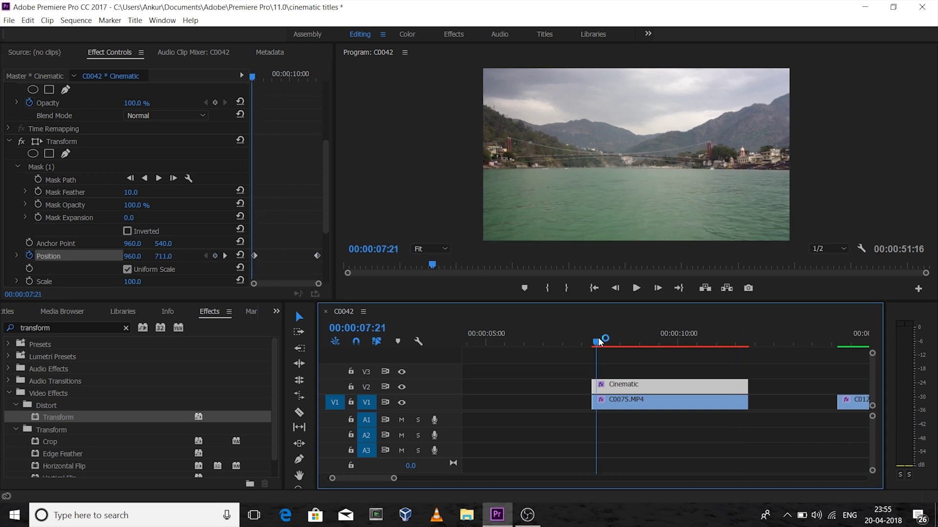
pyautogui.click(547, 288)
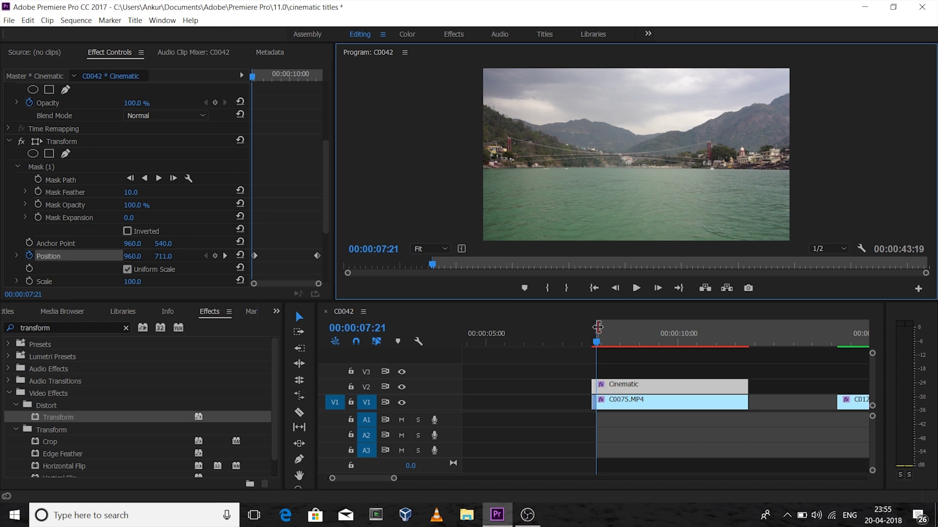
pyautogui.click(567, 289)
pyautogui.click(744, 325)
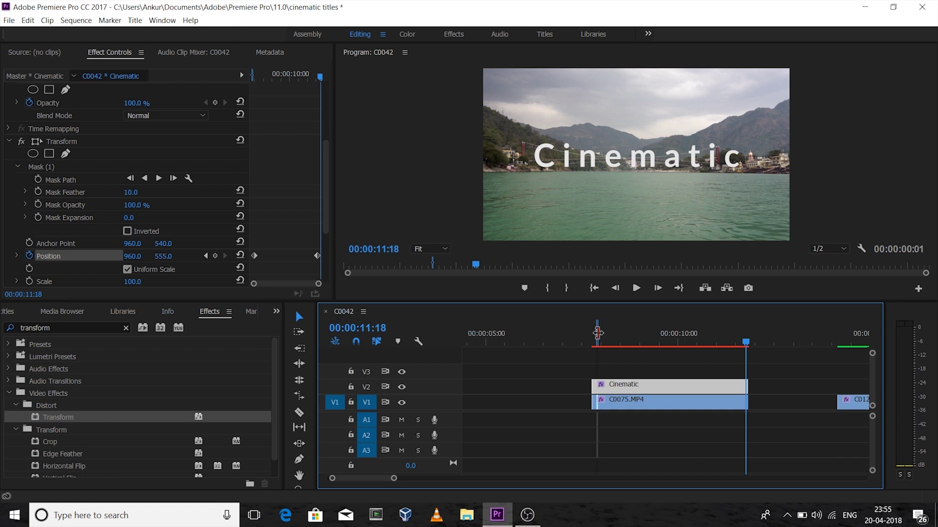
pyautogui.moveTo(598, 333); pyautogui.dragTo(748, 332)
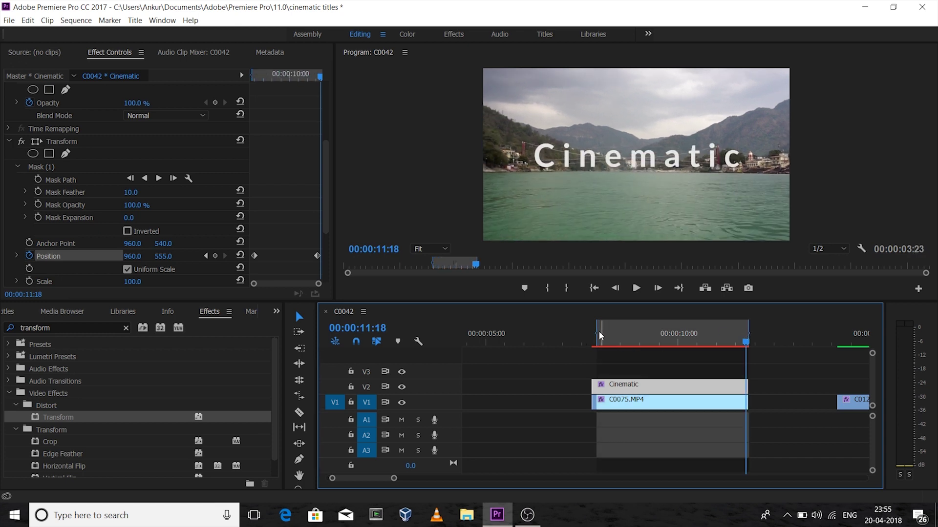
pyautogui.moveTo(595, 332); pyautogui.dragTo(592, 332)
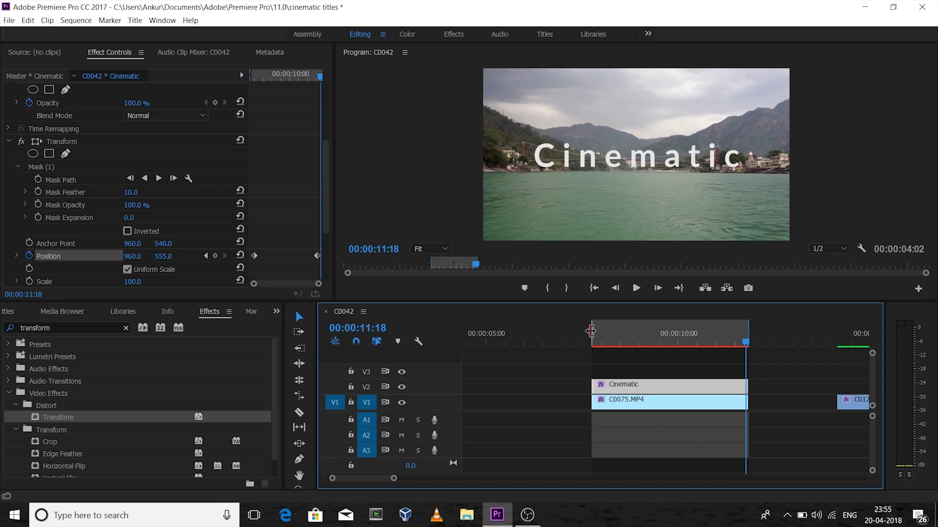
pyautogui.click(76, 20)
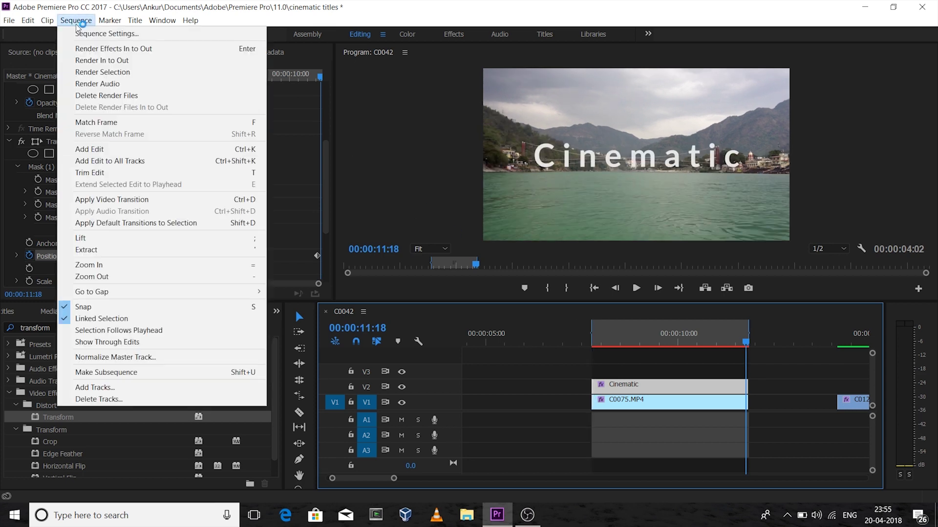
pyautogui.click(98, 61)
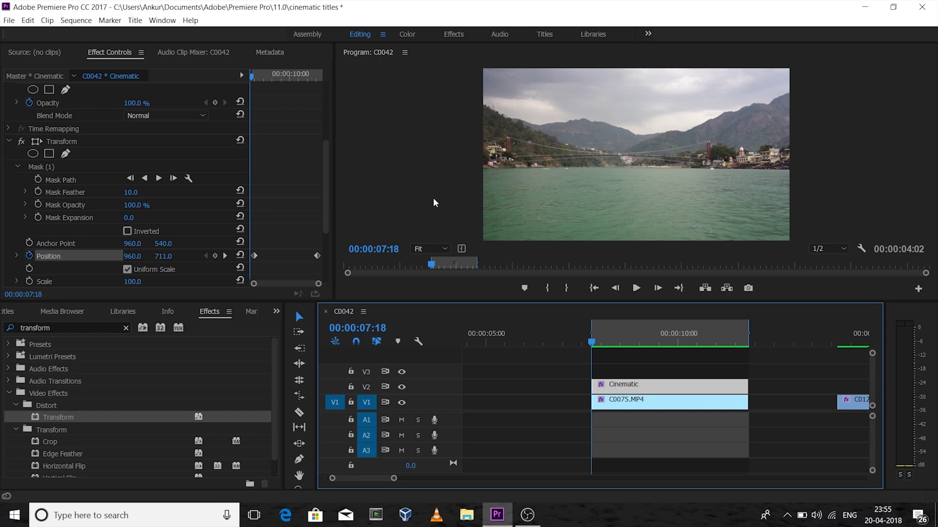
# Play the rendered C0075.MP4 section twice to review the masked title animation.
pyautogui.click(638, 286)
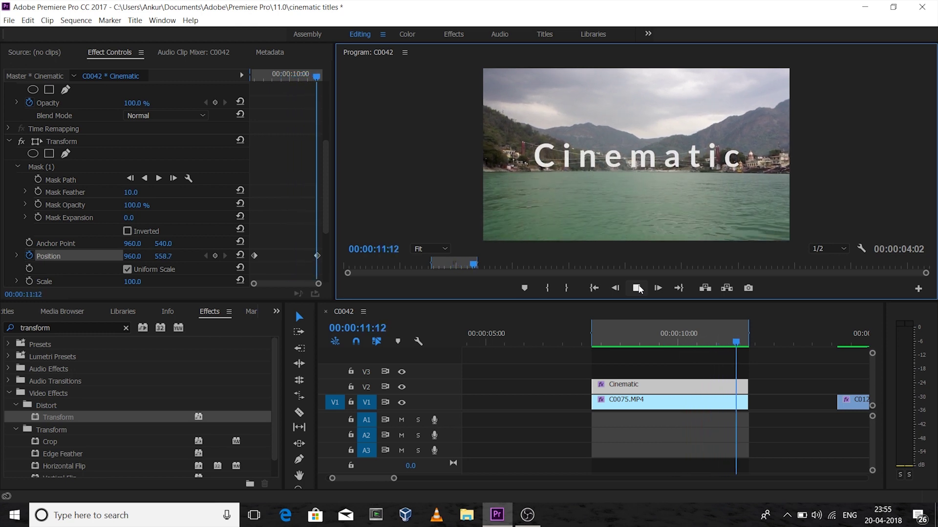
pyautogui.click(638, 288)
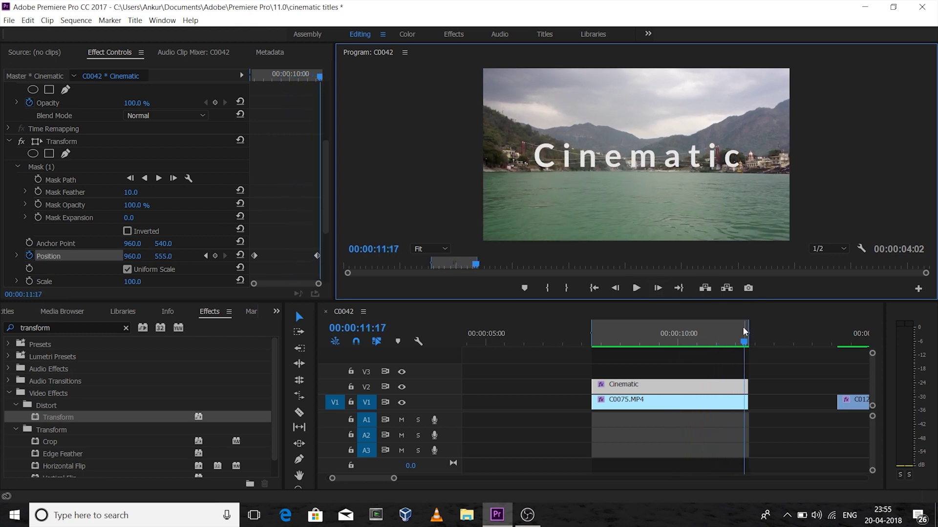
pyautogui.moveTo(744, 343); pyautogui.dragTo(598, 344)
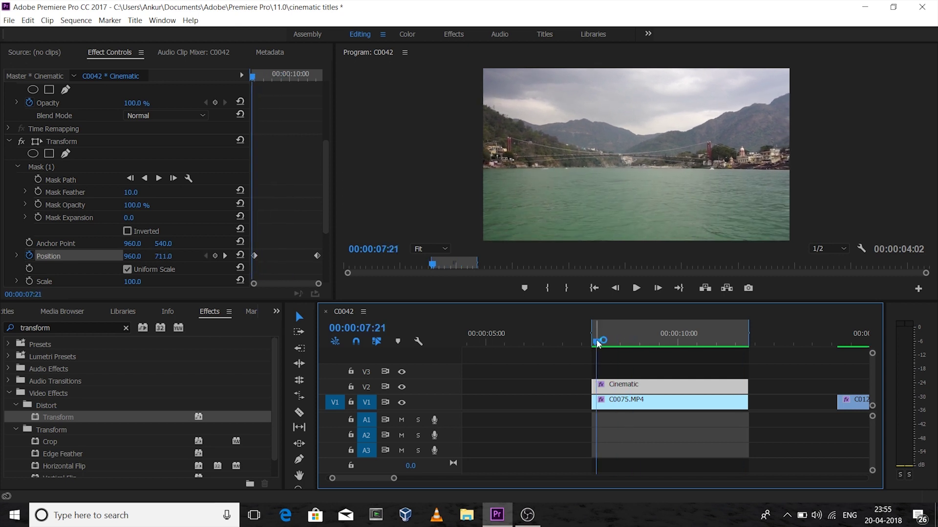
pyautogui.press('space')
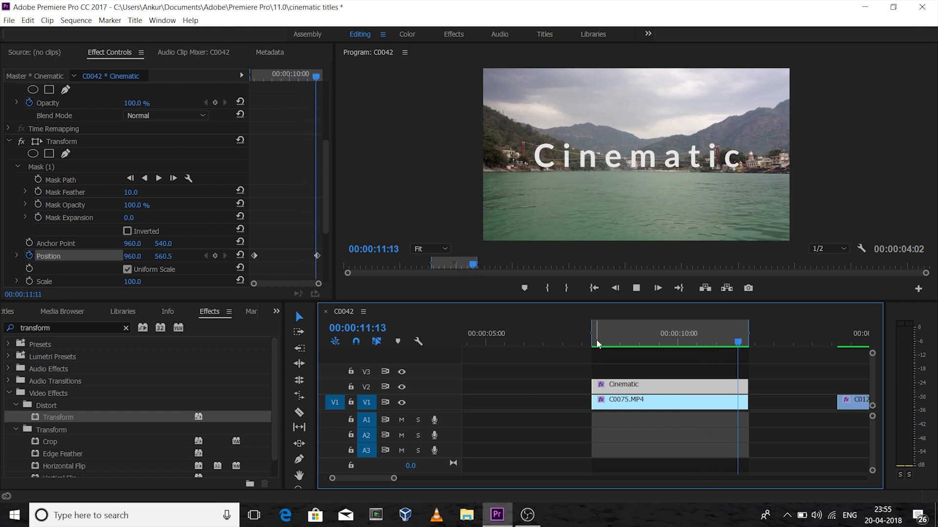
pyautogui.press('space')
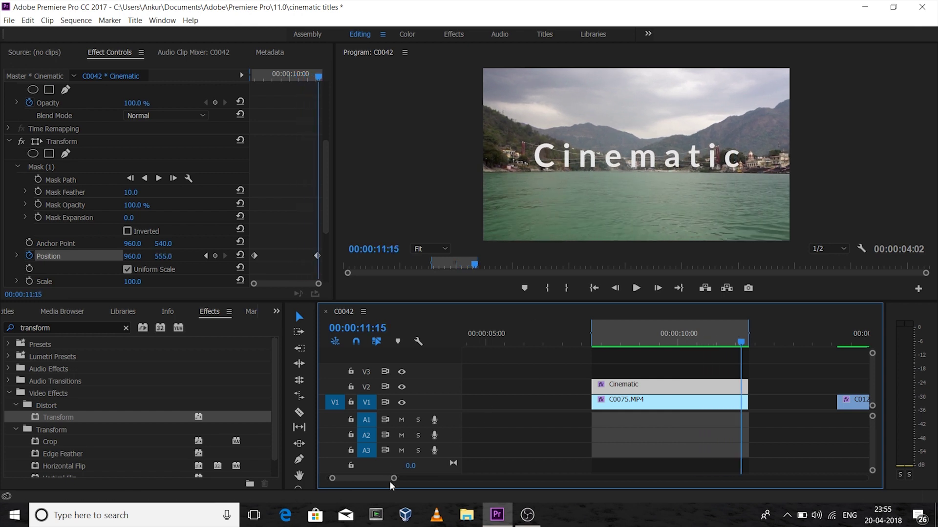
# Place the Cinematic title on V2 and the Title title on V3, both at the start of the long C0128.MP4 clip.
pyautogui.moveTo(393, 483); pyautogui.dragTo(462, 480)
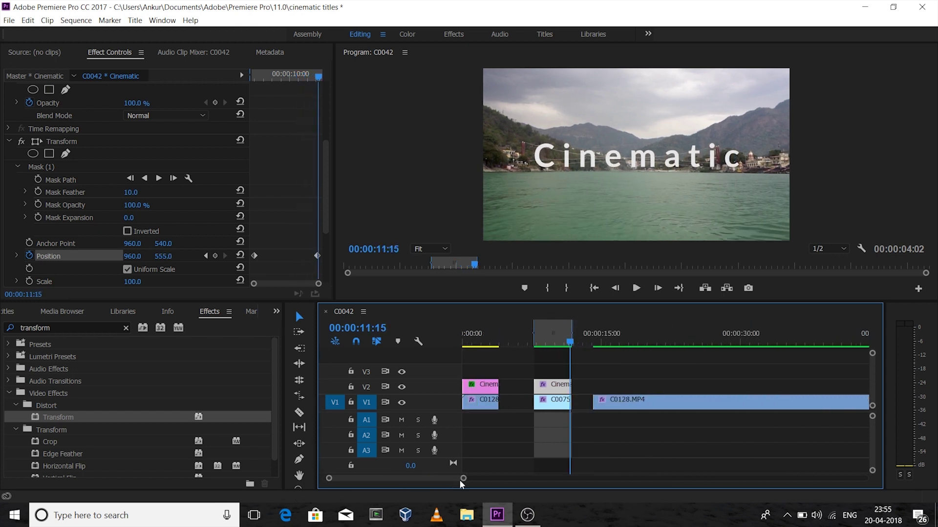
pyautogui.moveTo(570, 341); pyautogui.dragTo(613, 341)
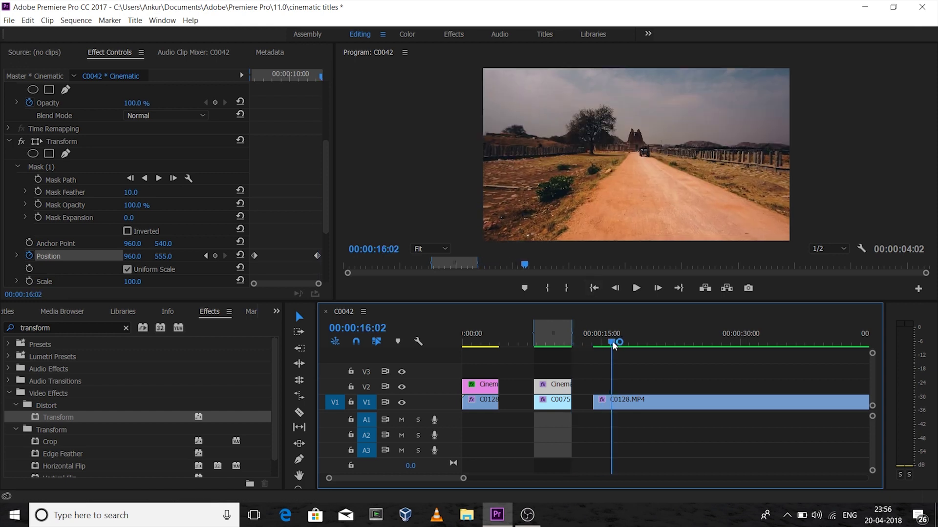
pyautogui.click(277, 311)
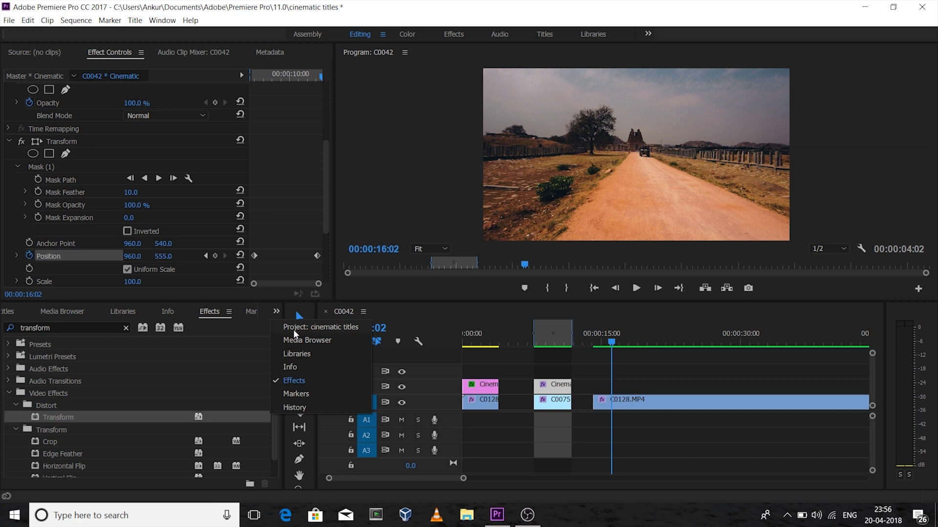
pyautogui.click(293, 329)
pyautogui.moveTo(80, 408); pyautogui.dragTo(610, 389)
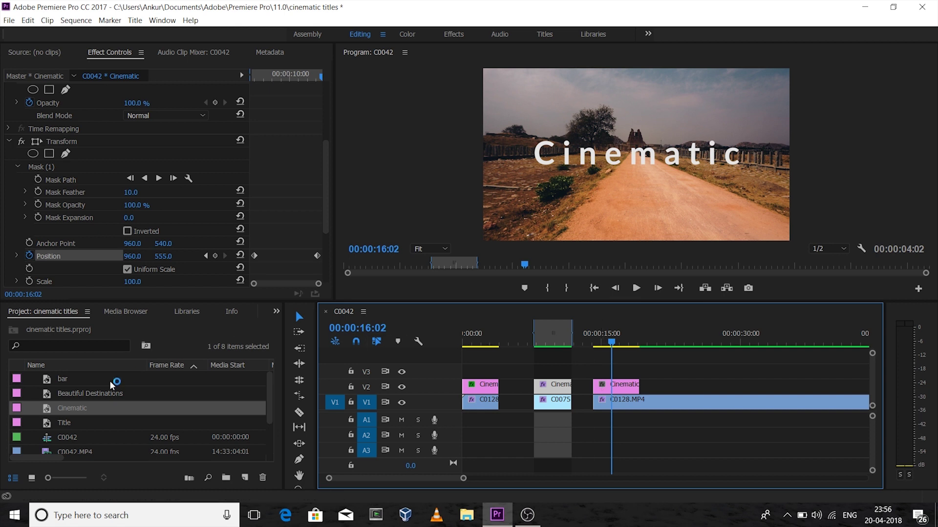
pyautogui.moveTo(65, 423); pyautogui.dragTo(601, 372)
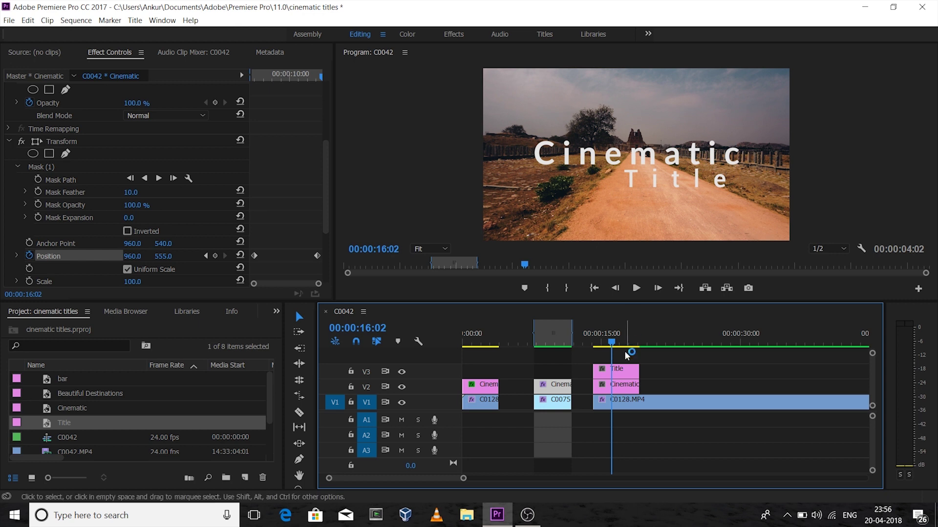
# Set the Motion Scale of the Title clip on V3 to 70.
pyautogui.click(625, 370)
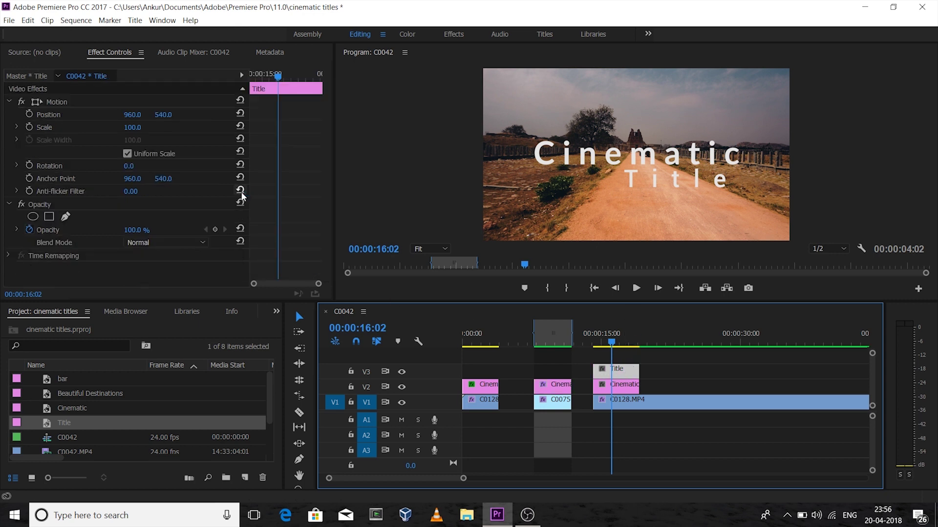
pyautogui.click(136, 127)
pyautogui.write('70')
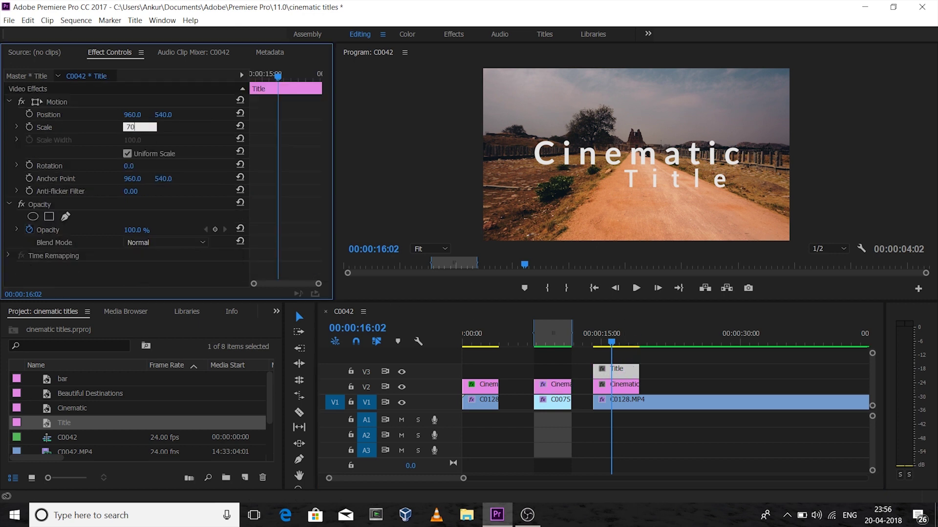
pyautogui.press('Return')
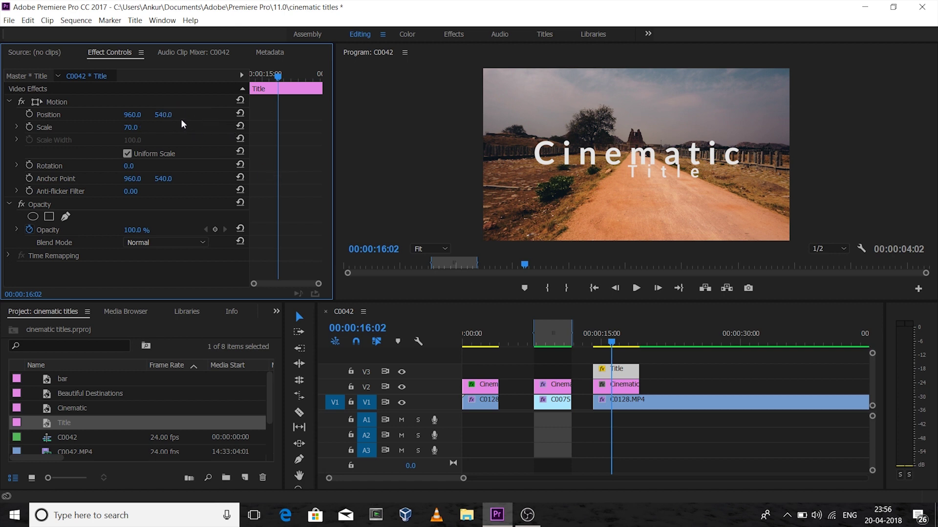
# Set the vertical Position of the Title clip to 586 and move the clip on V3 to start at 00:00:15:05.
pyautogui.moveTo(164, 114); pyautogui.dragTo(177, 115)
pyautogui.moveTo(611, 344); pyautogui.dragTo(595, 343)
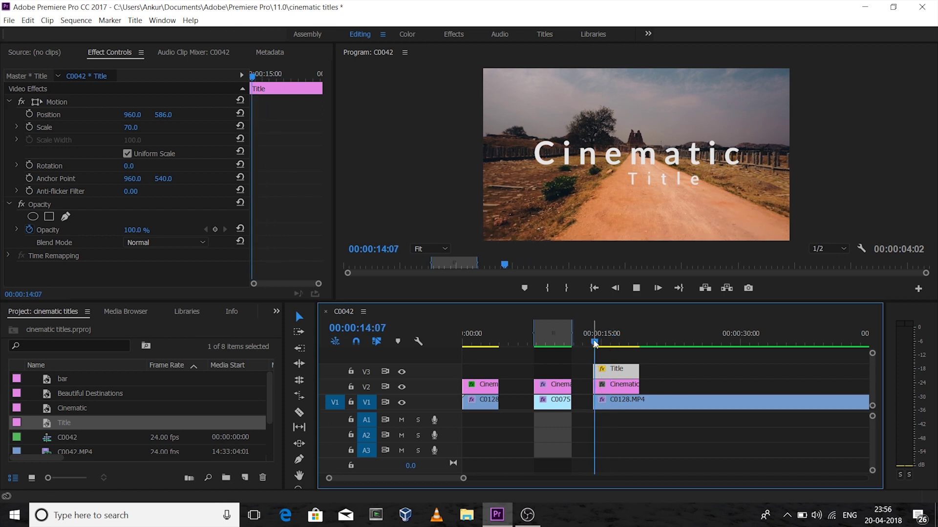
pyautogui.press('space')
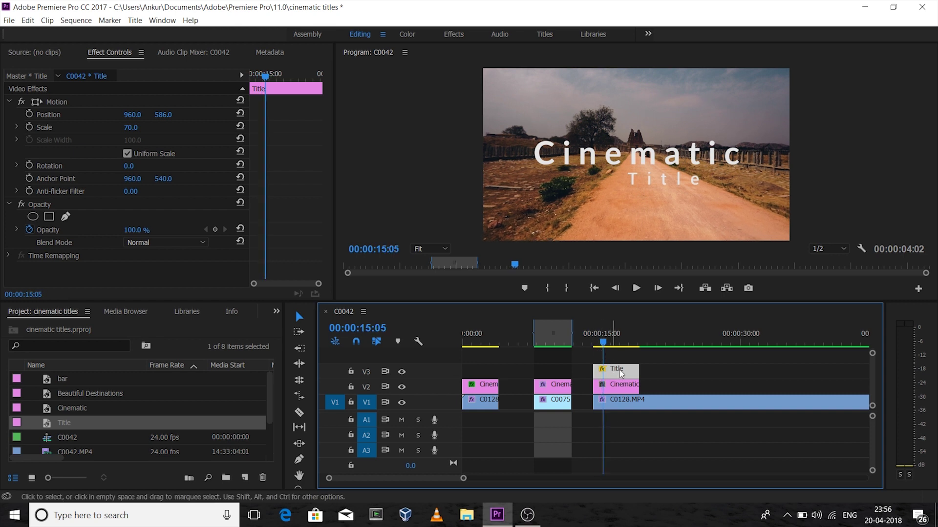
pyautogui.moveTo(612, 371); pyautogui.dragTo(626, 373)
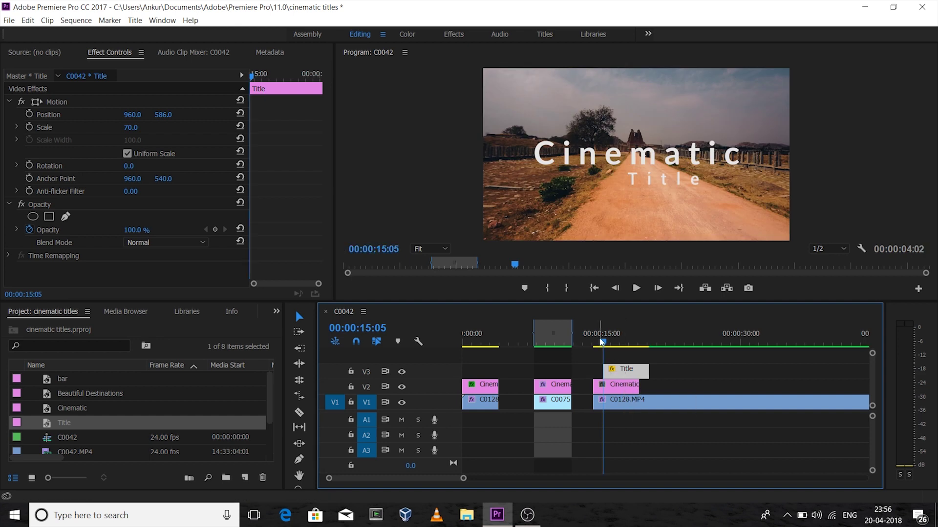
# Add a Scale keyframe of 100 at the start of the Cinematic clip on V2 over the road footage, at 00:00:14:03.
pyautogui.moveTo(602, 343)
pyautogui.mouseDown()
pyautogui.moveTo(594, 344)
pyautogui.moveTo(633, 342)
pyautogui.moveTo(595, 335)
pyautogui.mouseUp()
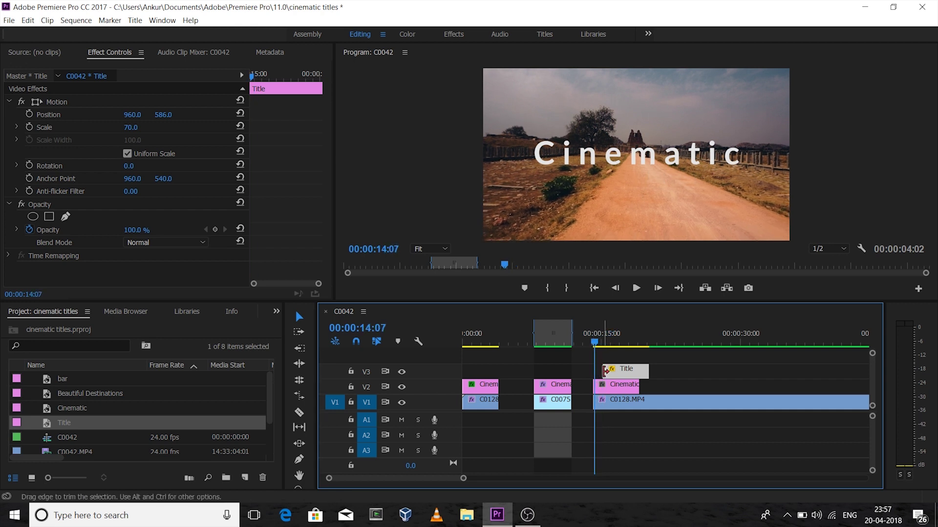
pyautogui.click(607, 385)
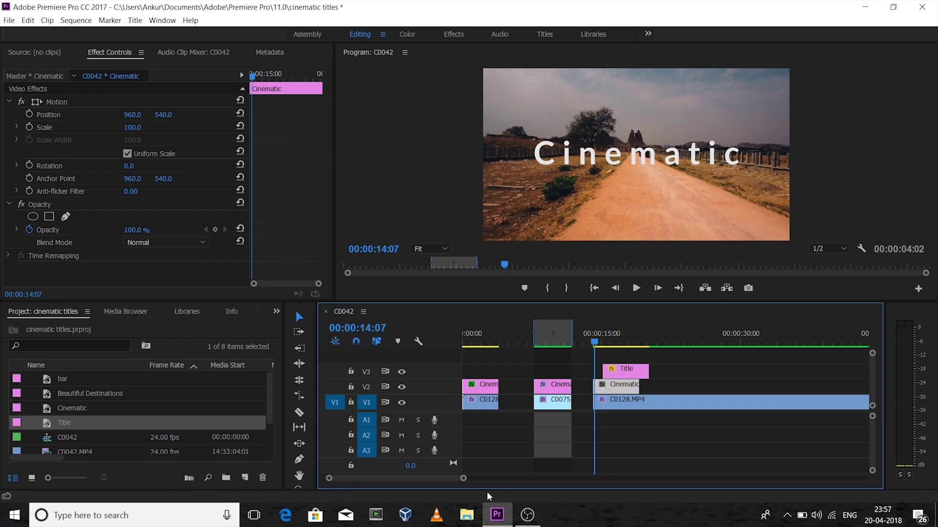
pyautogui.moveTo(463, 481); pyautogui.dragTo(372, 481)
pyautogui.moveTo(673, 346); pyautogui.dragTo(657, 344)
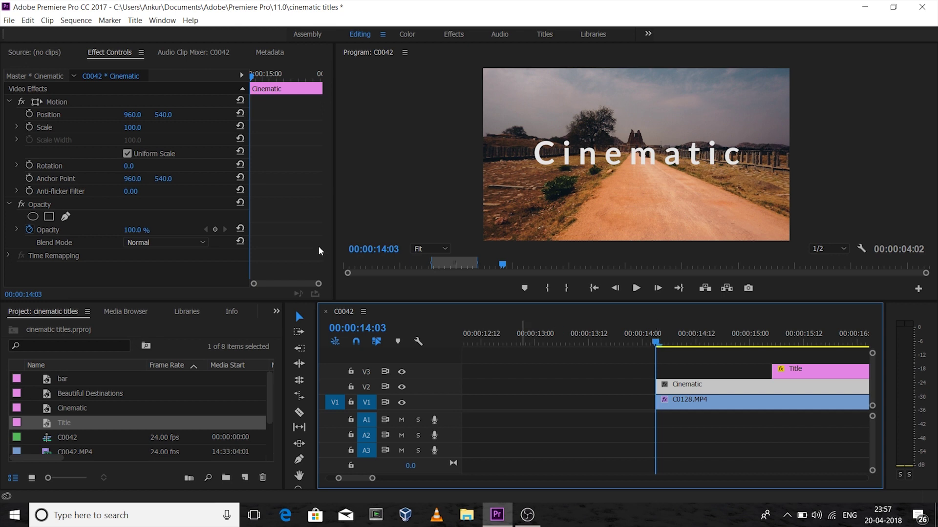
pyautogui.click(29, 127)
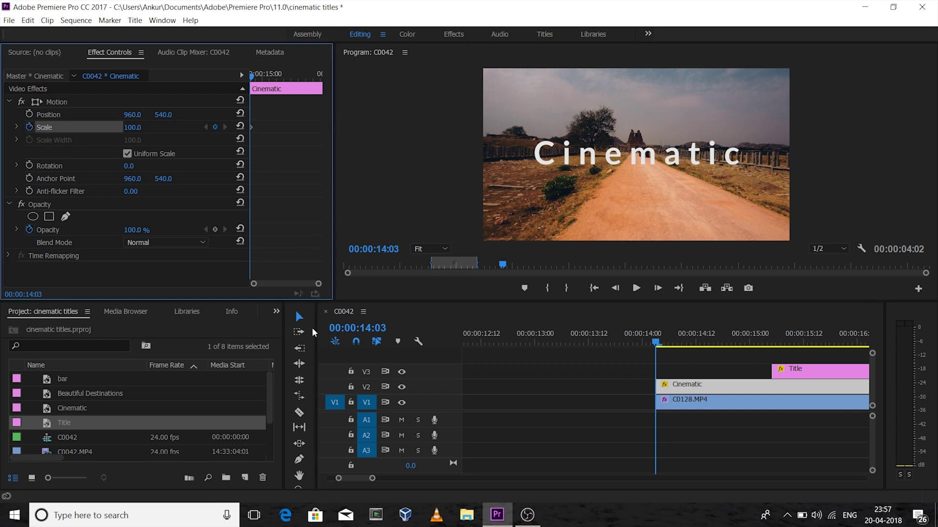
# Set the Cinematic clip's Scale to 115 near its end, at 00:00:18:21, as a second keyframe.
pyautogui.click(385, 477)
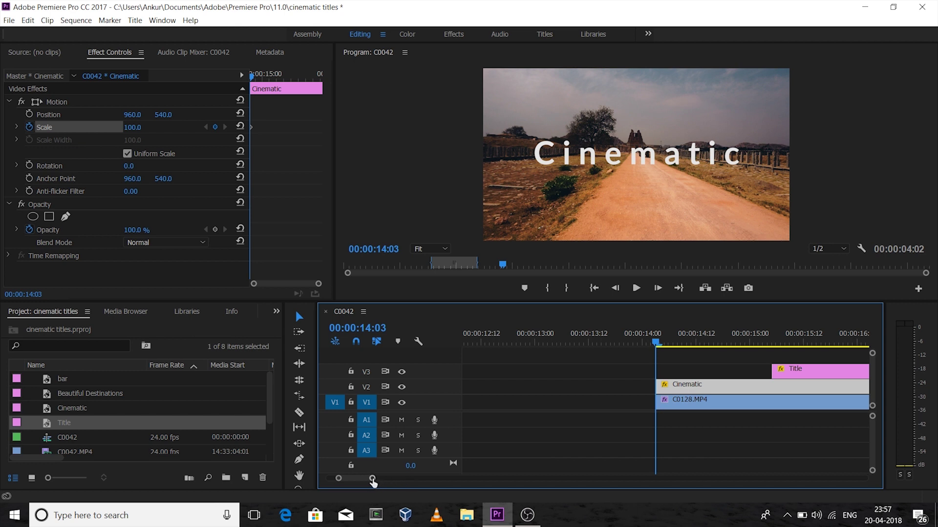
pyautogui.moveTo(373, 482); pyautogui.dragTo(424, 479)
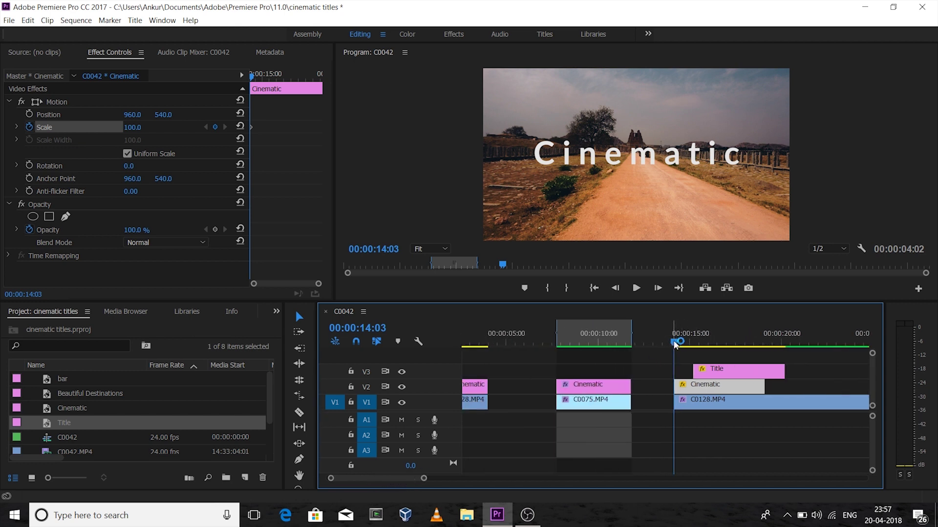
pyautogui.moveTo(675, 345); pyautogui.dragTo(761, 347)
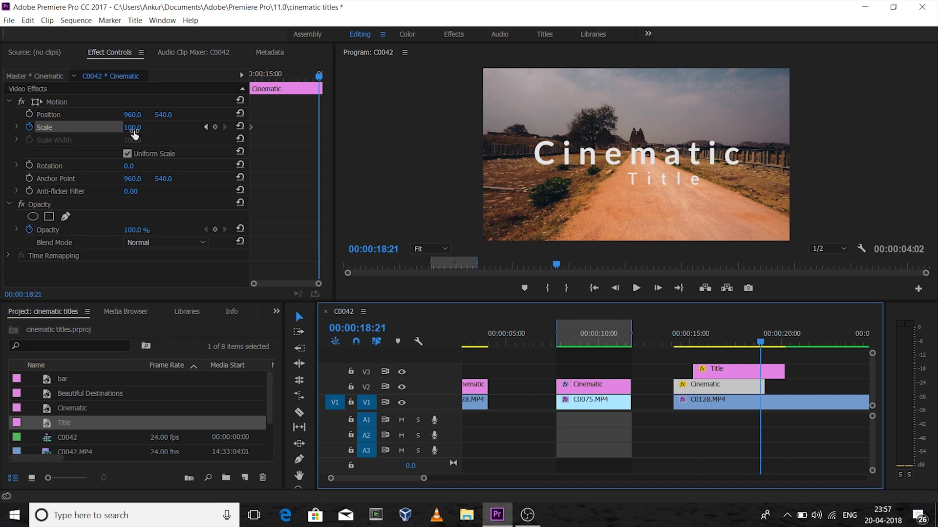
pyautogui.click(132, 128)
pyautogui.write('115')
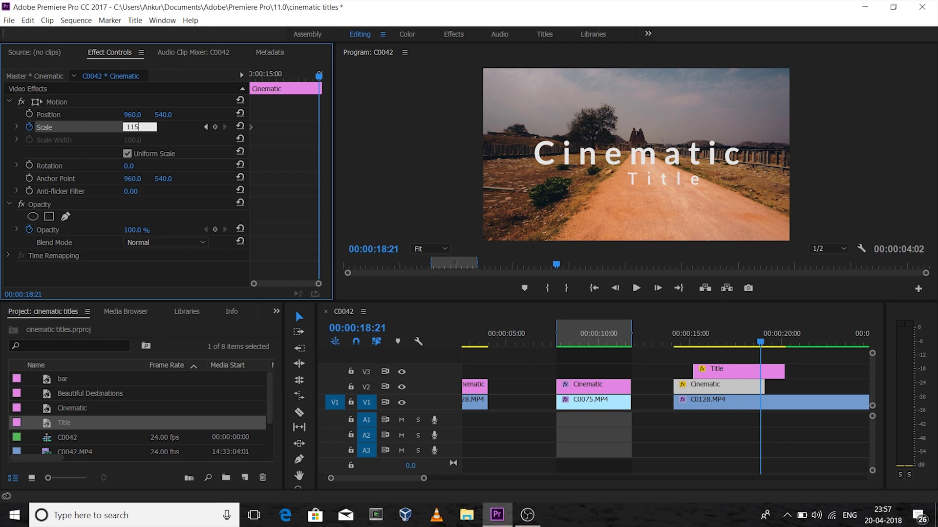
pyautogui.press('Return')
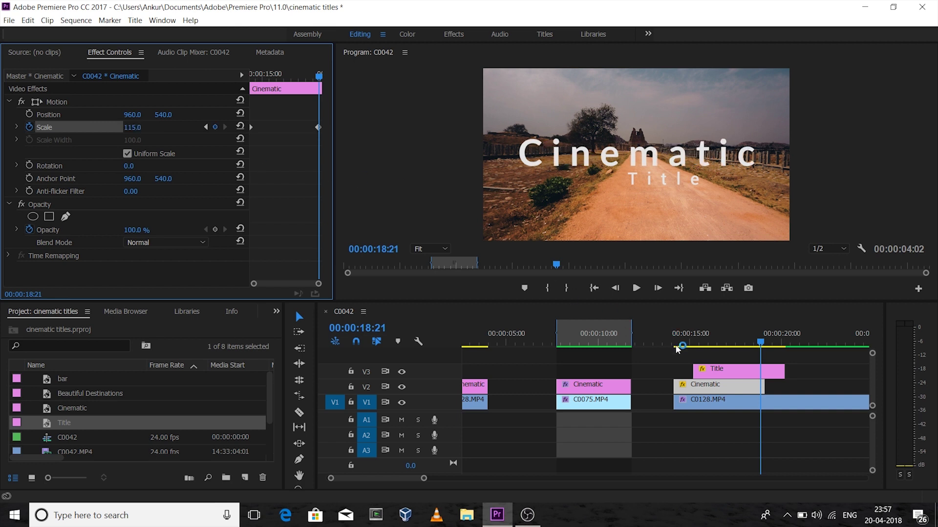
# Animate the Scale of the Title clip on V3 from 70 at 00:00:15:06 to 80 at 00:00:18:23.
pyautogui.click(718, 368)
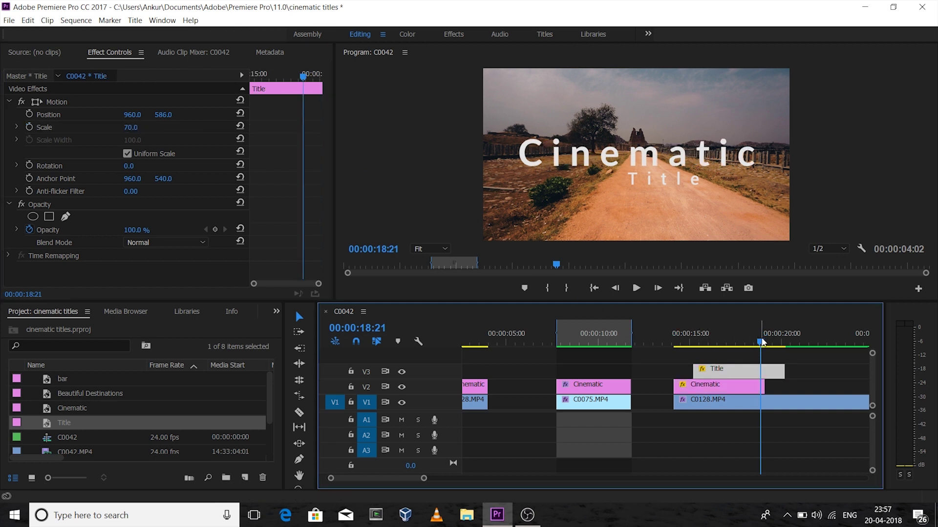
pyautogui.moveTo(762, 342); pyautogui.dragTo(697, 344)
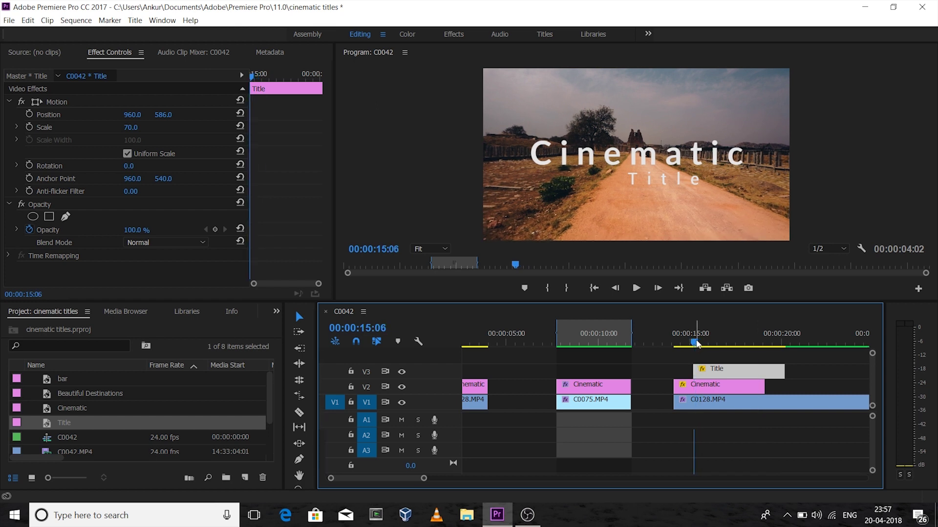
pyautogui.click(28, 127)
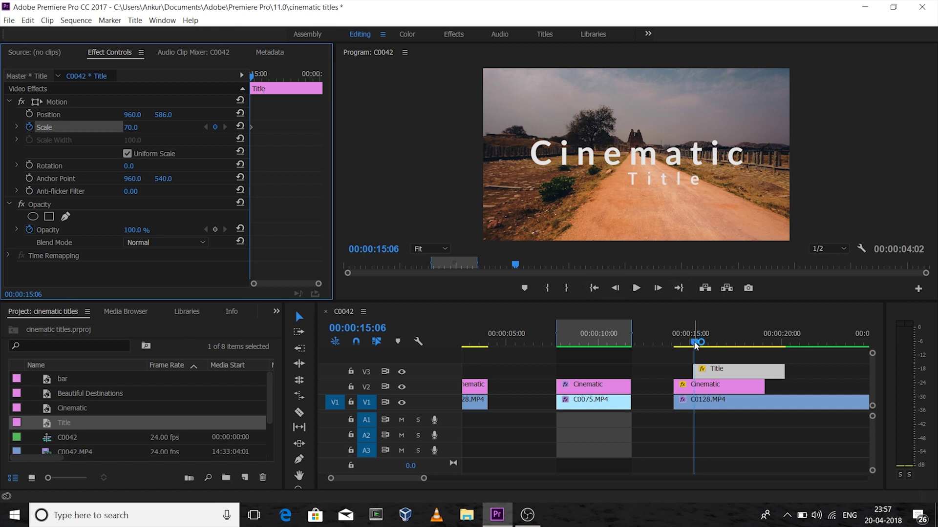
pyautogui.moveTo(694, 338); pyautogui.dragTo(765, 343)
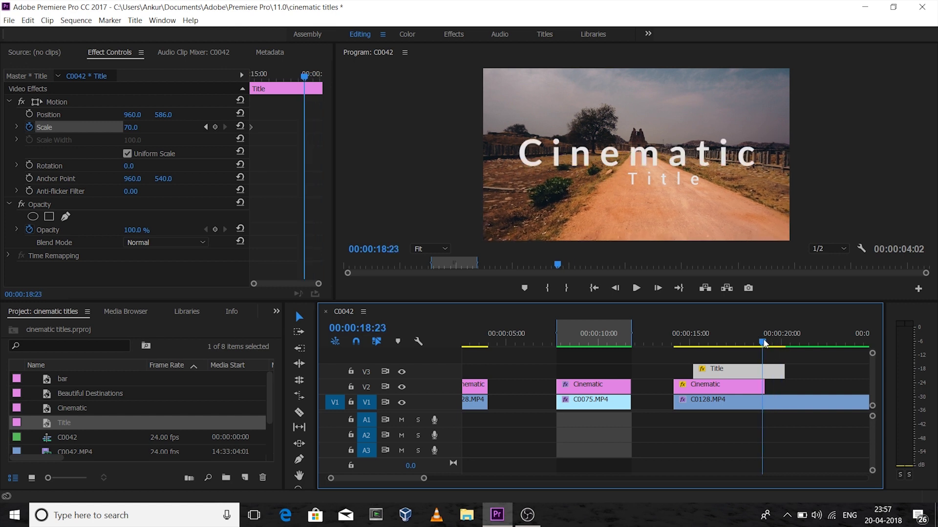
pyautogui.click(132, 127)
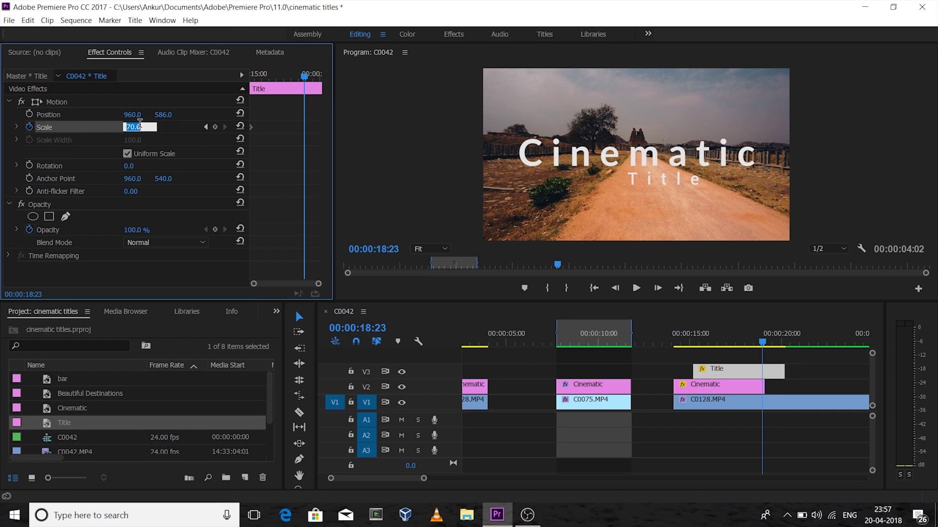
pyautogui.write('80')
pyautogui.press('Return')
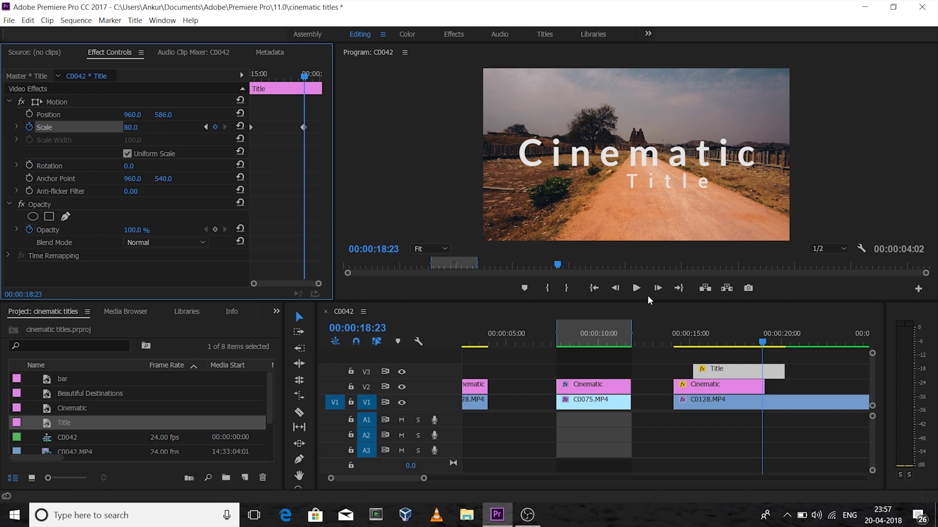
# Cut the Title clip at 00:00:19:03, level with the end of the Cinematic clip, and delete the leftover part.
pyautogui.moveTo(765, 342); pyautogui.dragTo(767, 343)
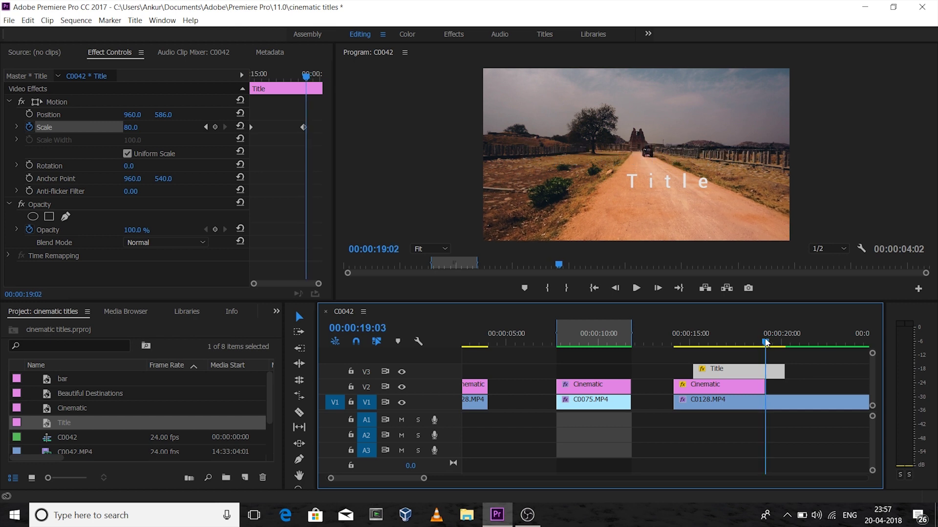
pyautogui.click(773, 374)
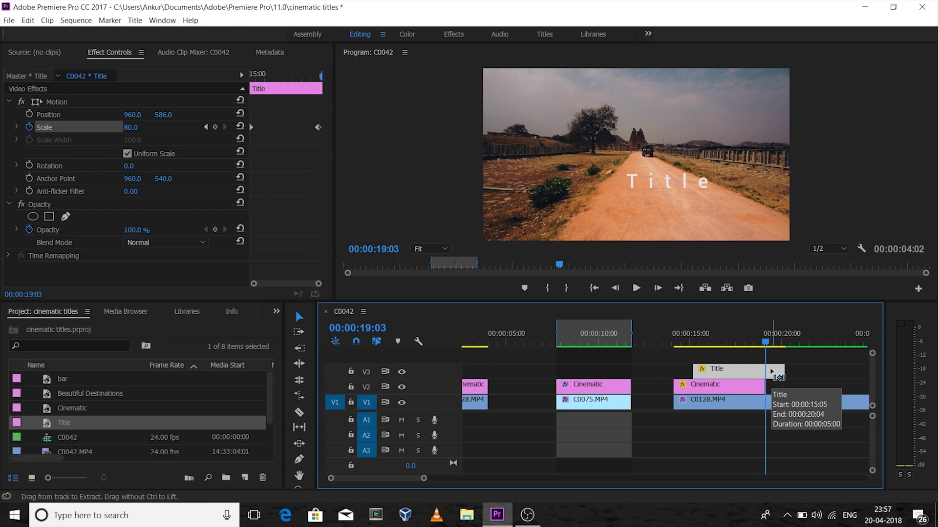
pyautogui.press('Delete')
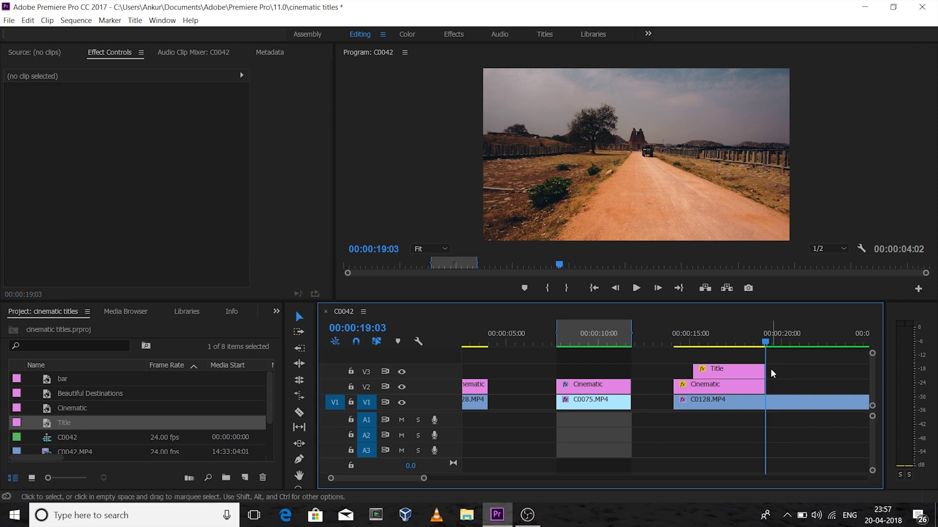
# Apply the default Cross Dissolve transition to both ends of the Title clip and the Cinematic clip below it.
pyautogui.moveTo(766, 342); pyautogui.dragTo(743, 342)
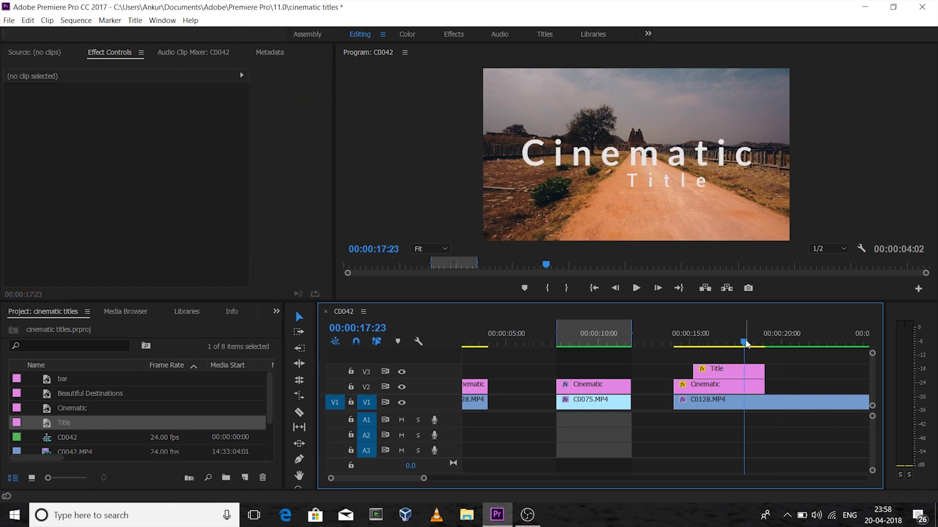
pyautogui.click(749, 371)
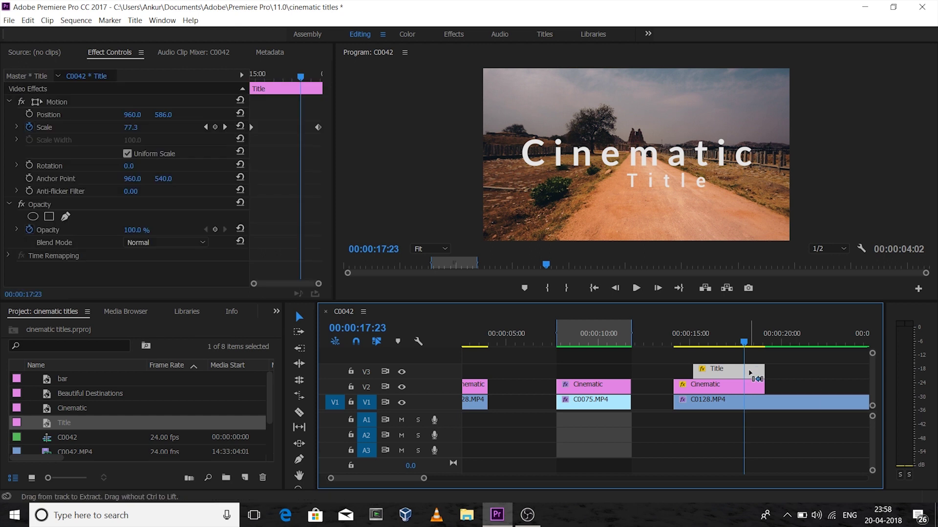
pyautogui.hotkey('shift', 'd')
pyautogui.click(735, 385)
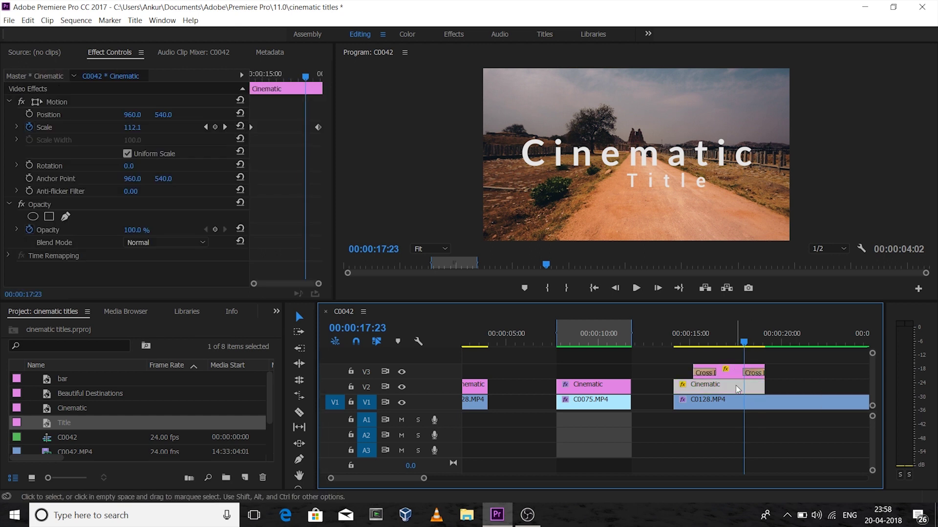
pyautogui.hotkey('shift', 'd')
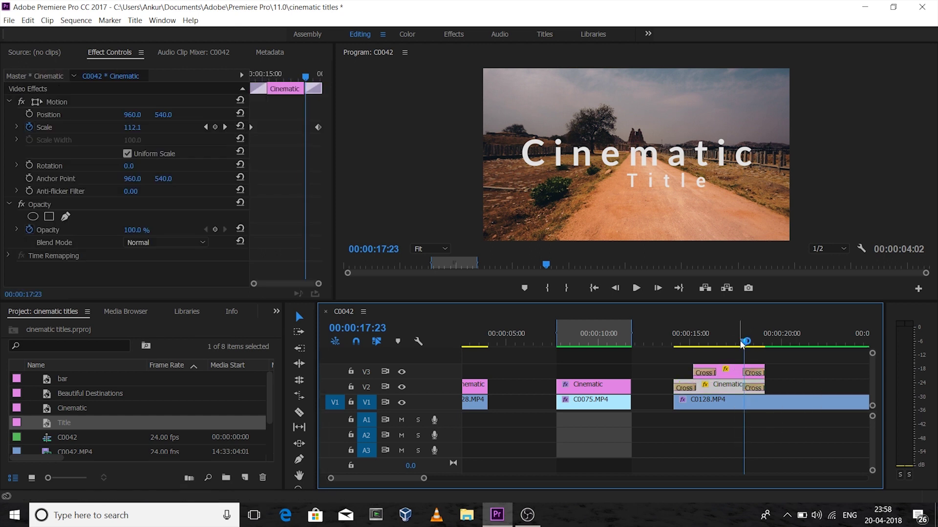
# Play the road footage from 00:00:14:03 past the end of both titles to review the scaling and dissolves.
pyautogui.moveTo(743, 343); pyautogui.dragTo(673, 343)
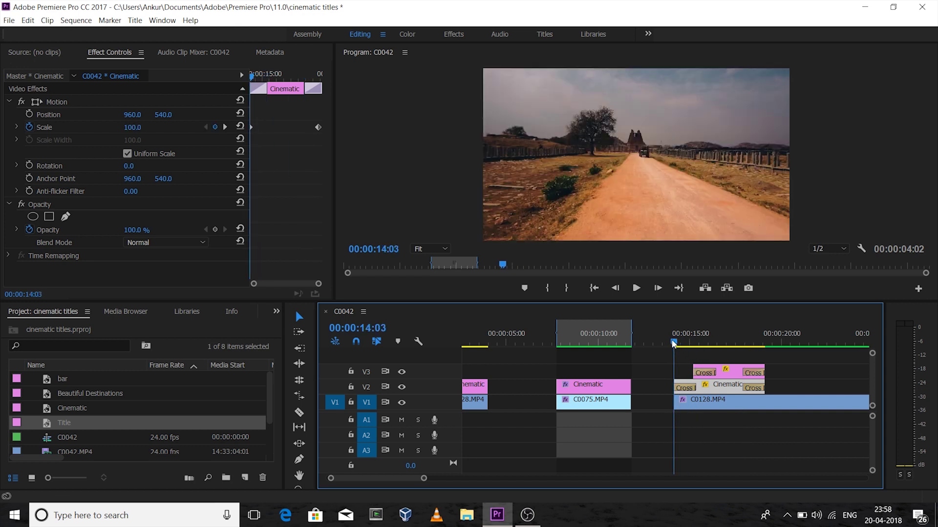
pyautogui.click(639, 291)
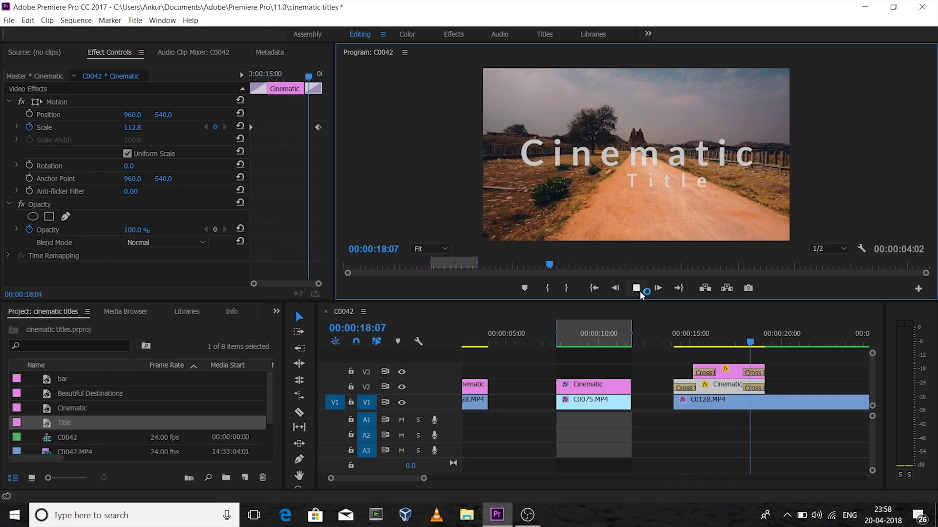
pyautogui.click(640, 291)
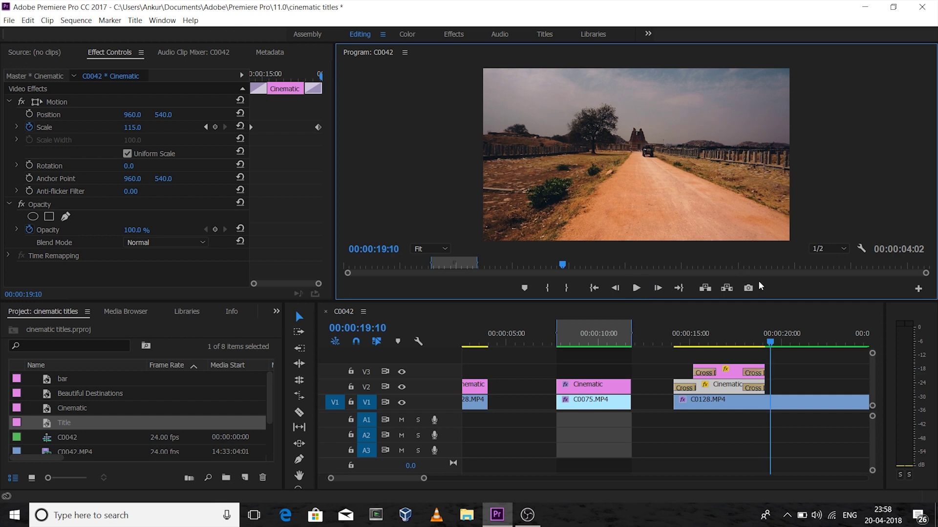
pyautogui.moveTo(773, 342); pyautogui.dragTo(733, 335)
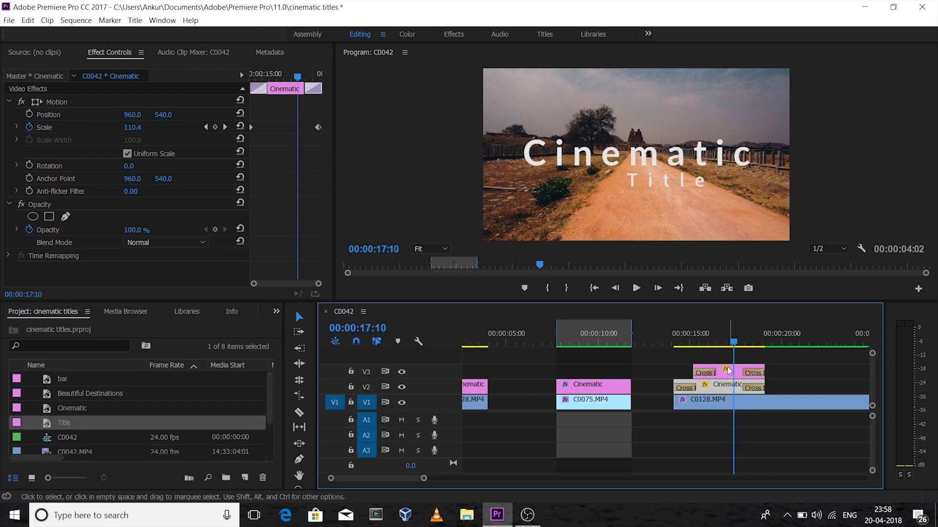
pyautogui.click(728, 370)
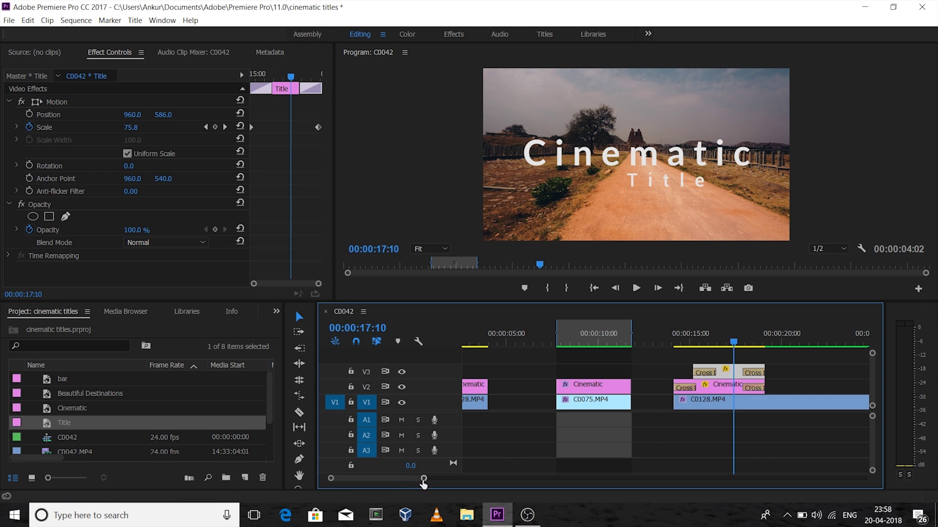
# Place another Cinematic title on V2 over the C0128.MP4 clip at 00:00:24:10 and select the new clip.
pyautogui.moveTo(425, 482); pyautogui.dragTo(483, 482)
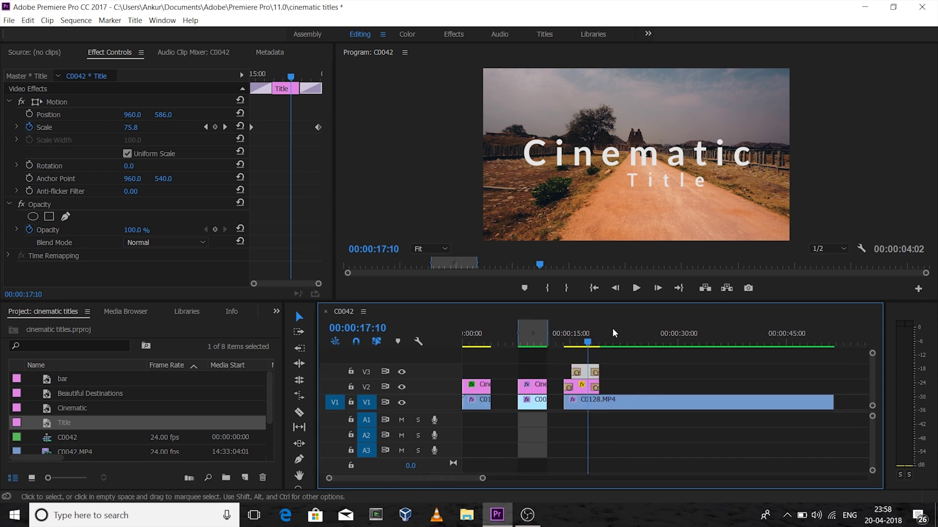
pyautogui.click(637, 343)
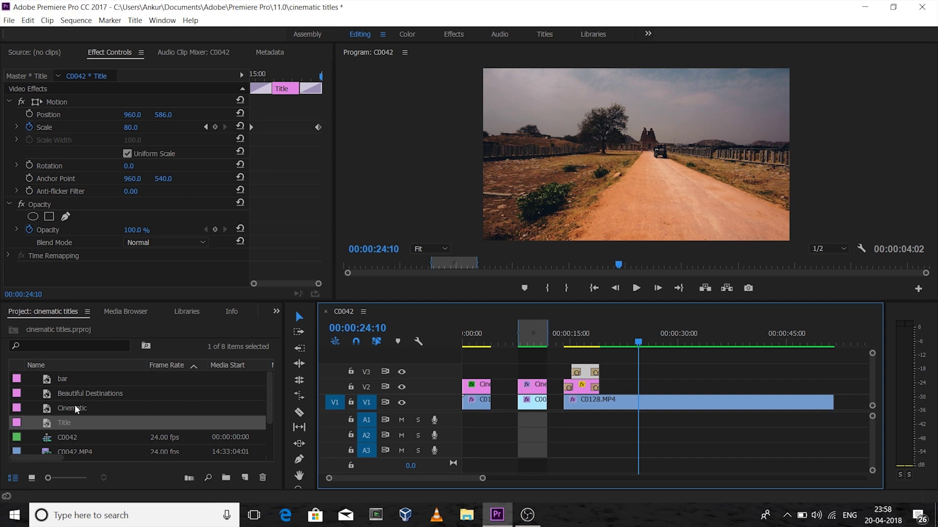
pyautogui.moveTo(75, 409); pyautogui.dragTo(639, 393)
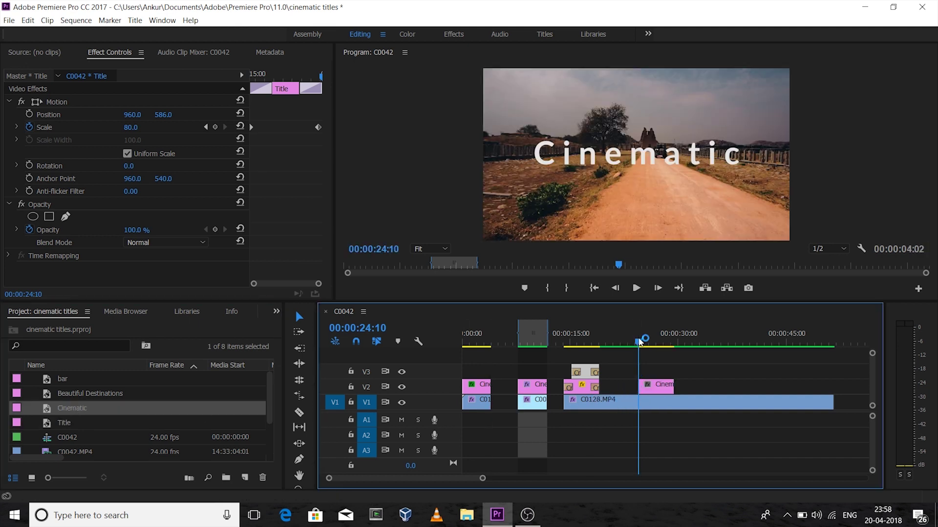
pyautogui.moveTo(639, 341); pyautogui.dragTo(649, 341)
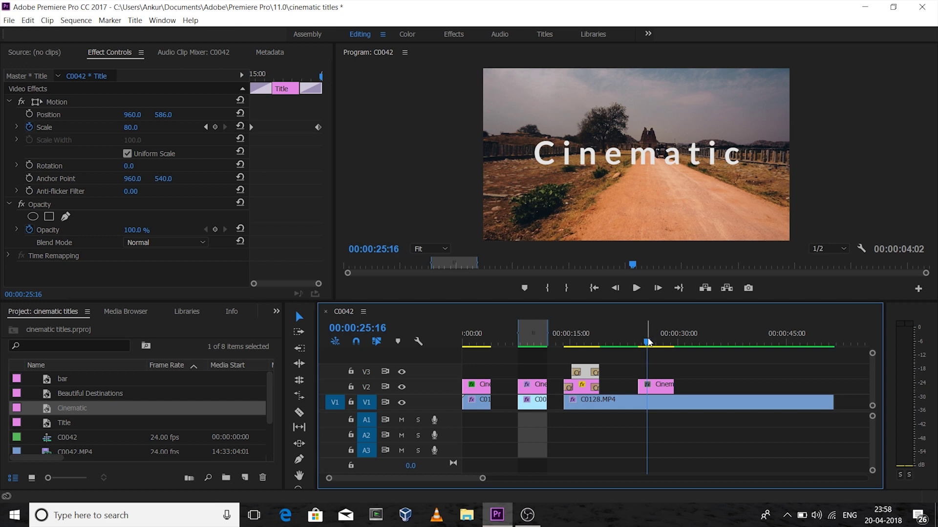
pyautogui.click(659, 391)
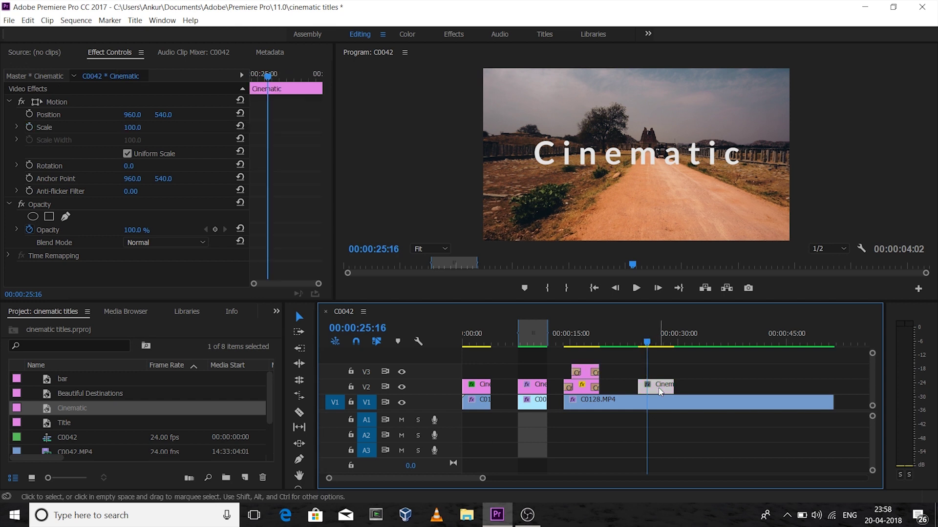
# Search the effects for "tur" and apply Turbulent Displace to the selected Cinematic clip on V2 over the road footage.
pyautogui.click(276, 311)
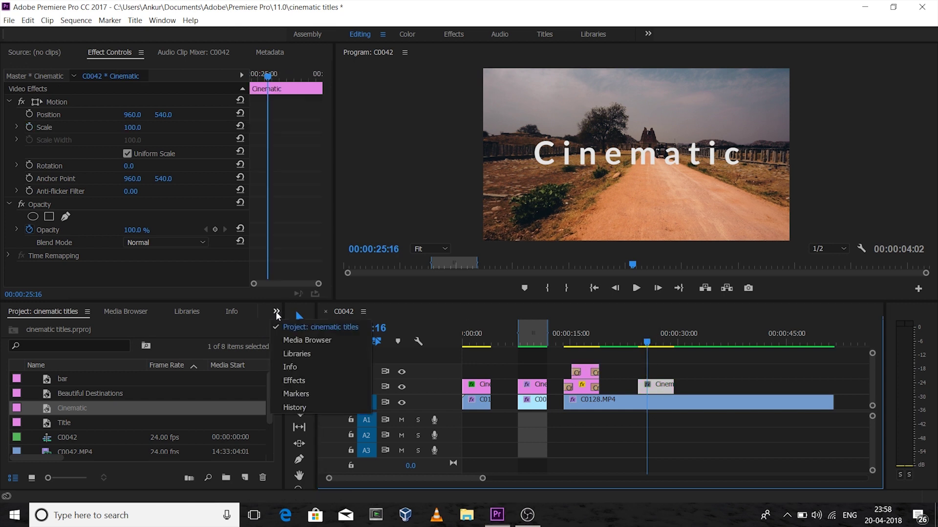
pyautogui.click(294, 381)
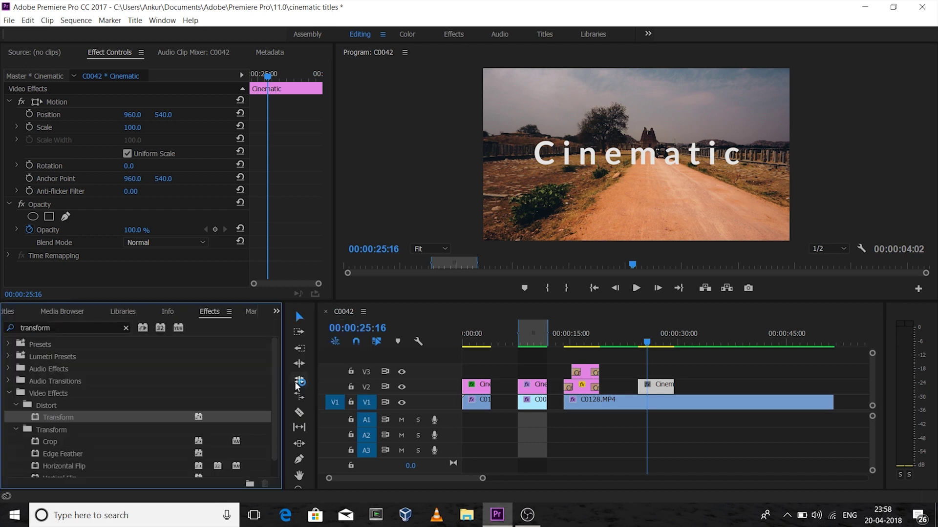
pyautogui.click(127, 327)
pyautogui.click(94, 329)
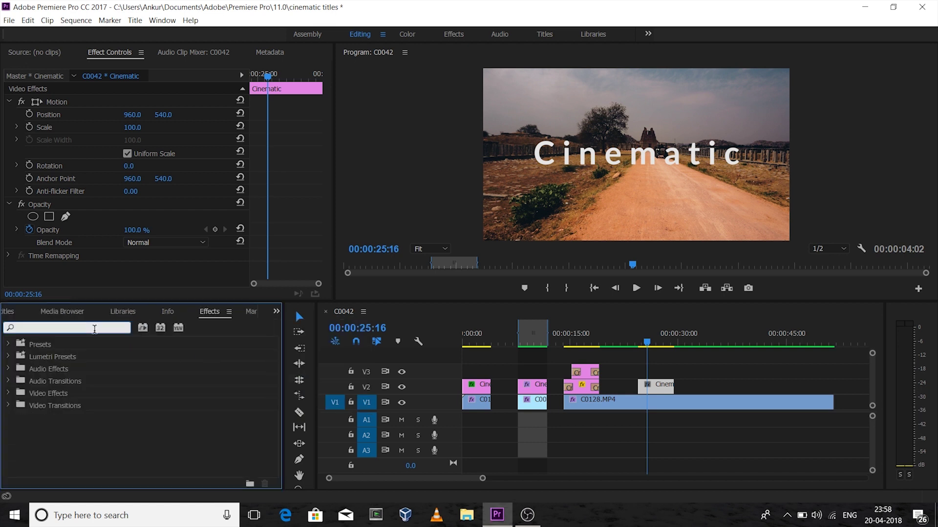
pyautogui.write('tur')
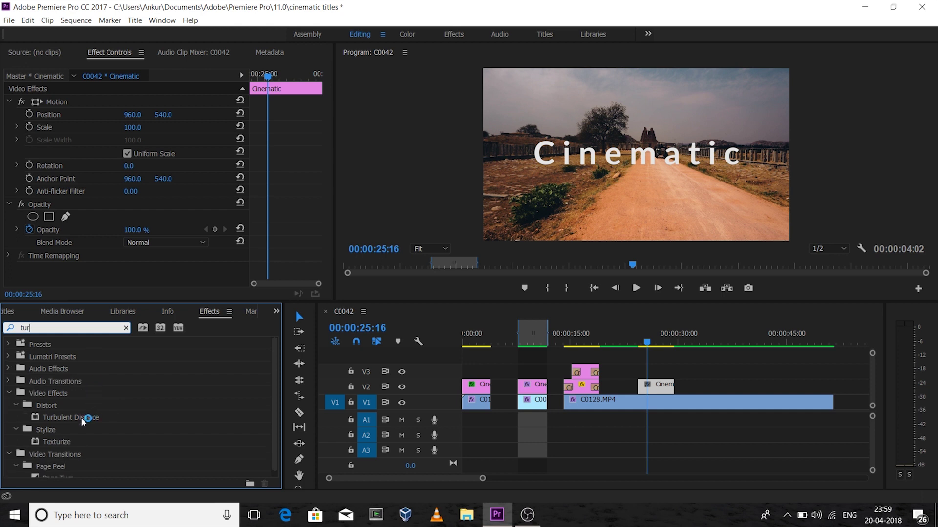
pyautogui.moveTo(80, 417); pyautogui.dragTo(654, 385)
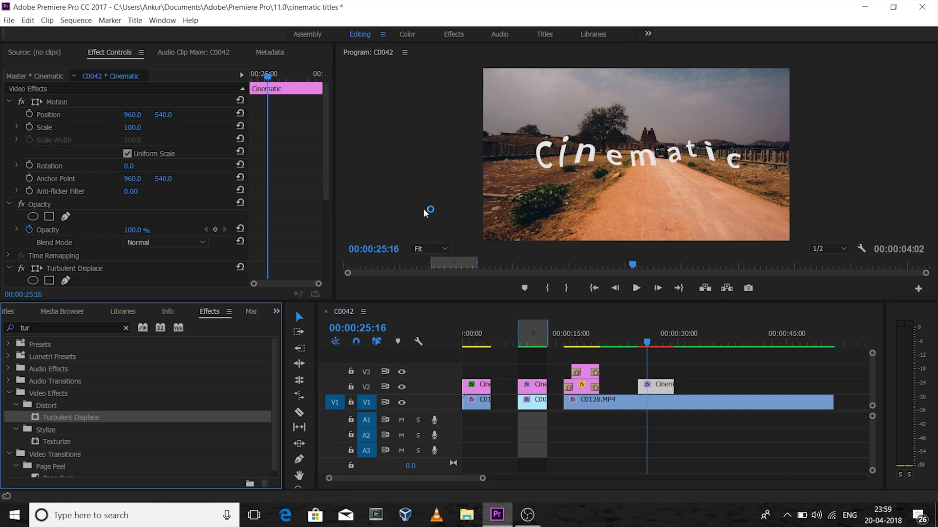
# Set the Turbulent Displace amount to 29 and its size to 167 on the Cinematic title.
pyautogui.moveTo(326, 180); pyautogui.dragTo(326, 230)
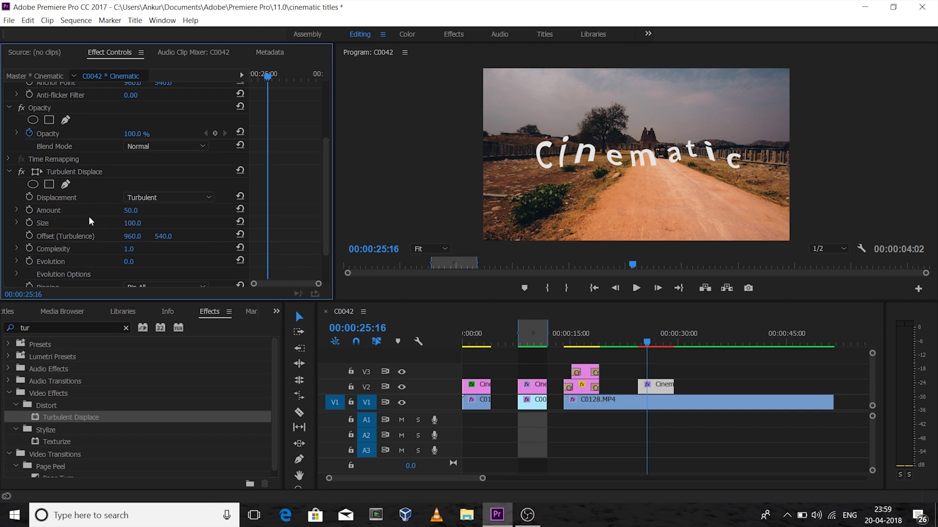
pyautogui.moveTo(131, 210)
pyautogui.mouseDown()
pyautogui.moveTo(174, 210)
pyautogui.moveTo(119, 210)
pyautogui.mouseUp()
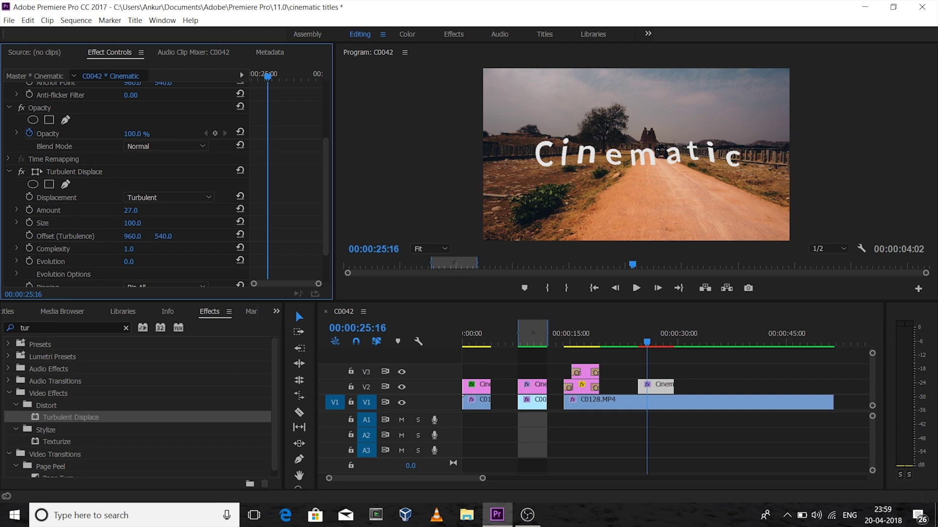
pyautogui.moveTo(118, 210); pyautogui.dragTo(163, 223)
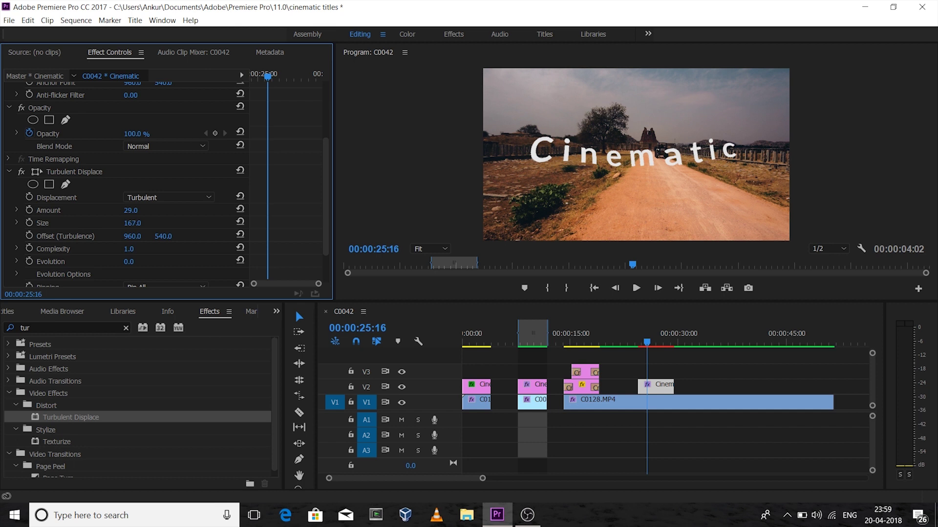
# Keyframe the Turbulent Displace Evolution from 0 at 00:00:24:11 to 3x358.0° at 00:00:29:06.
pyautogui.click(646, 342)
pyautogui.moveTo(646, 343)
pyautogui.mouseDown()
pyautogui.moveTo(674, 342)
pyautogui.moveTo(663, 342)
pyautogui.mouseUp()
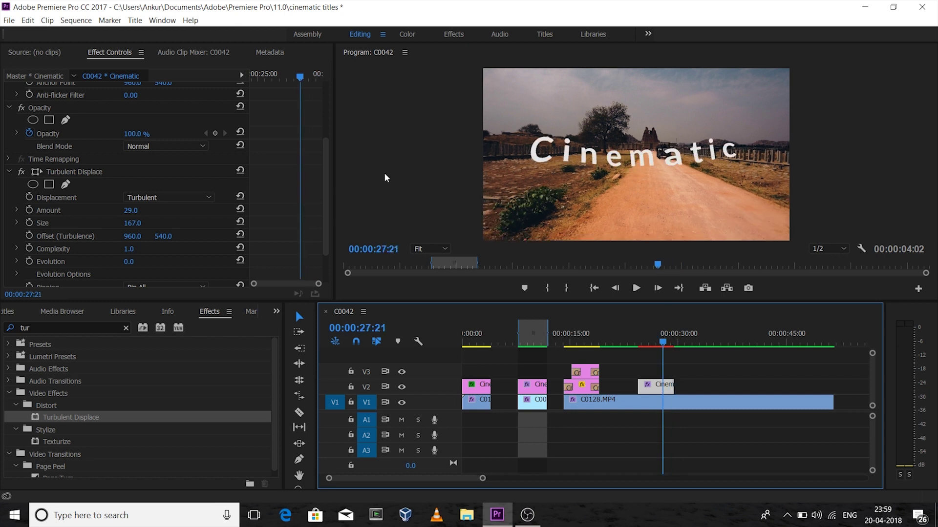
pyautogui.click(327, 186)
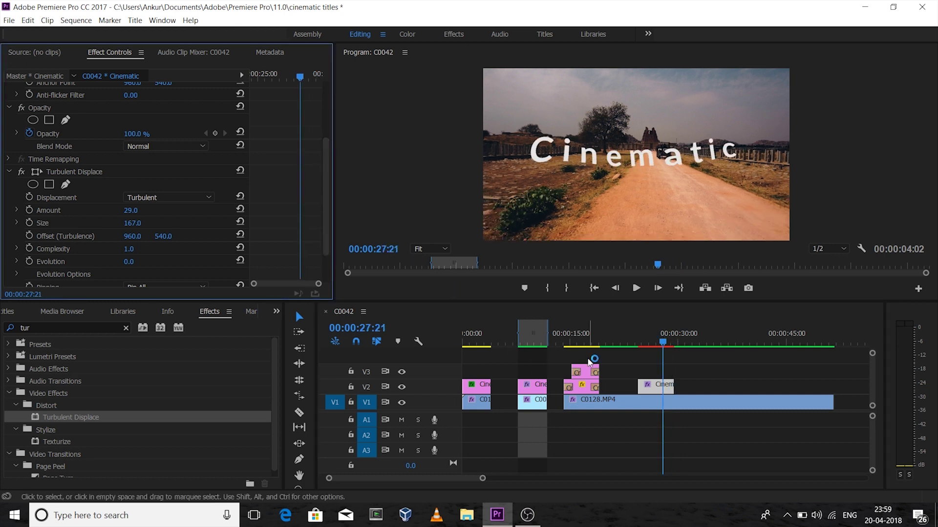
pyautogui.click(485, 475)
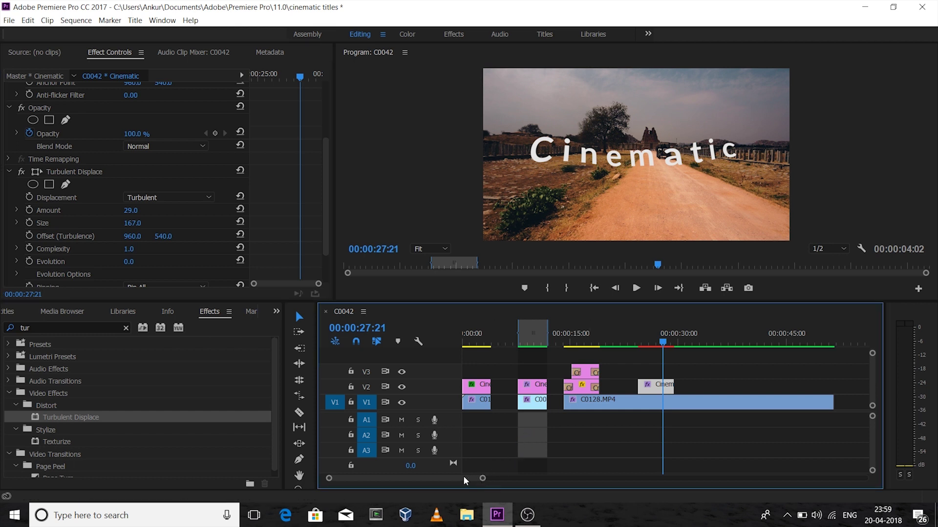
pyautogui.moveTo(481, 479); pyautogui.dragTo(454, 479)
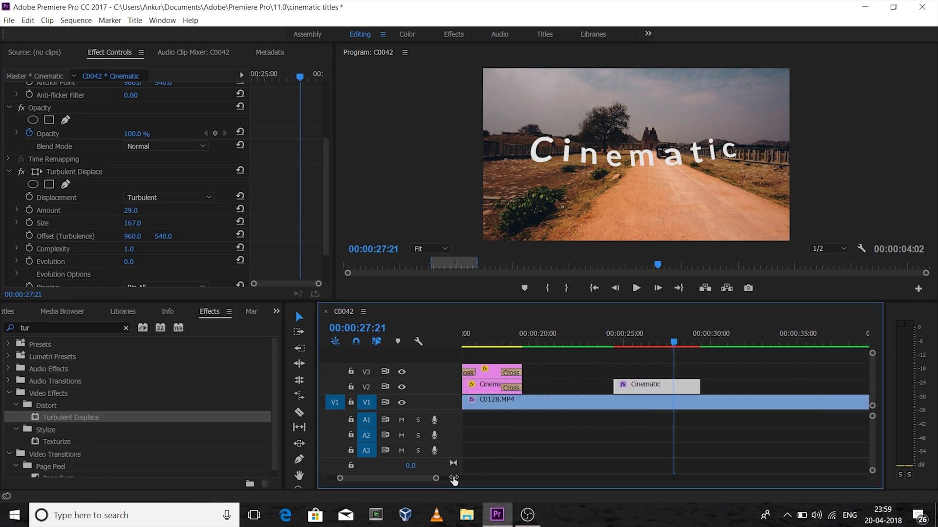
pyautogui.click(670, 345)
pyautogui.moveTo(670, 345); pyautogui.dragTo(614, 341)
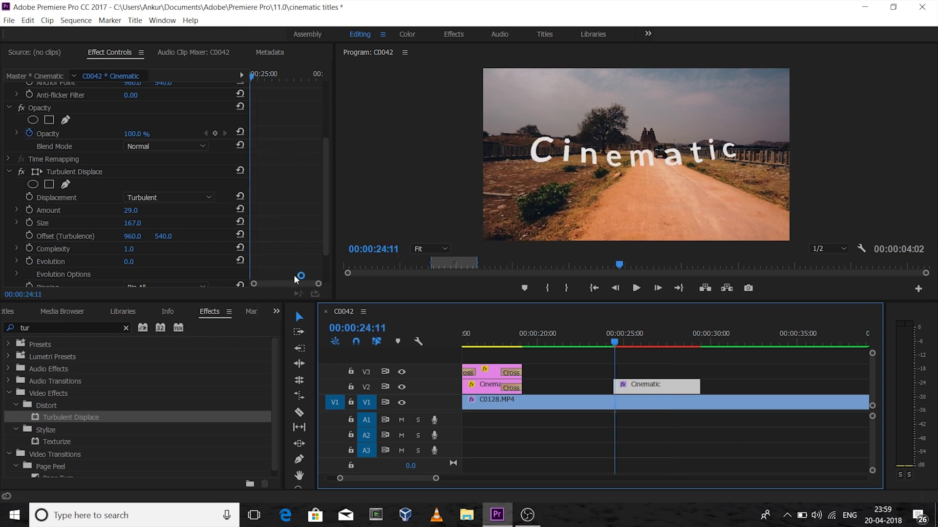
pyautogui.click(50, 264)
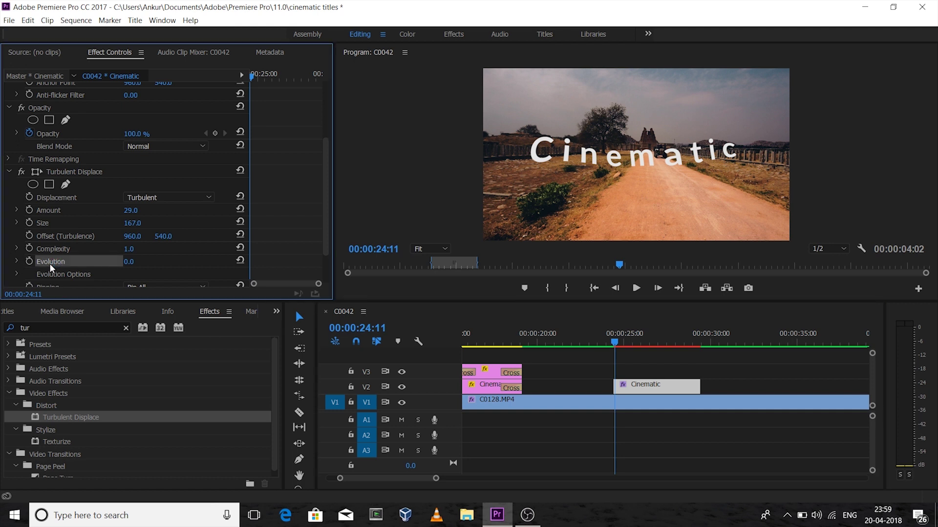
pyautogui.click(30, 262)
pyautogui.moveTo(614, 342); pyautogui.dragTo(700, 342)
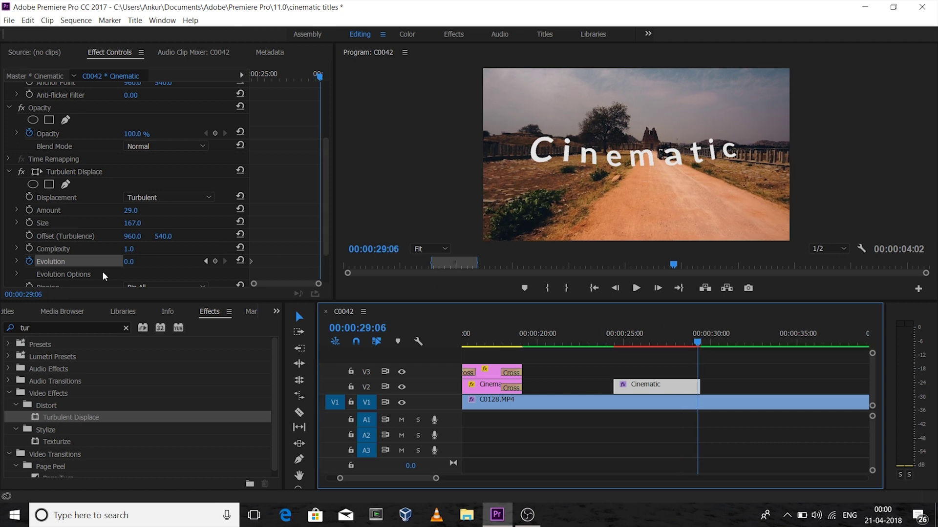
pyautogui.moveTo(140, 261); pyautogui.dragTo(477, 261)
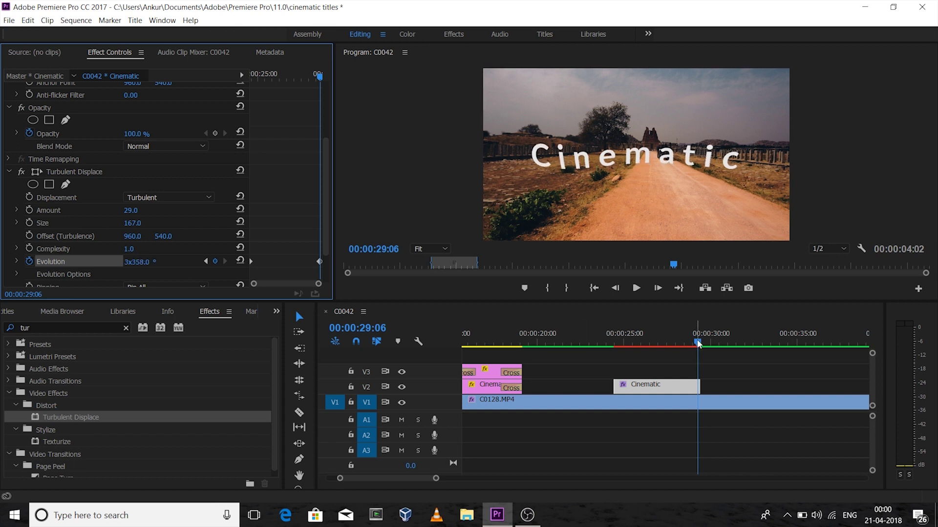
# Mark the in point at 00:00:24:11 and the out point at 00:00:29:10, and render that range with Render In to Out.
pyautogui.moveTo(697, 344); pyautogui.dragTo(614, 337)
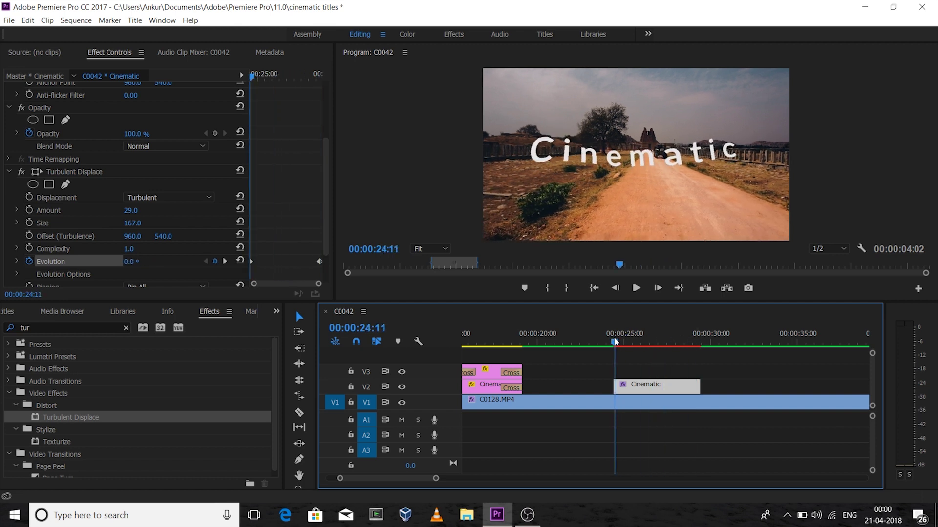
pyautogui.click(547, 289)
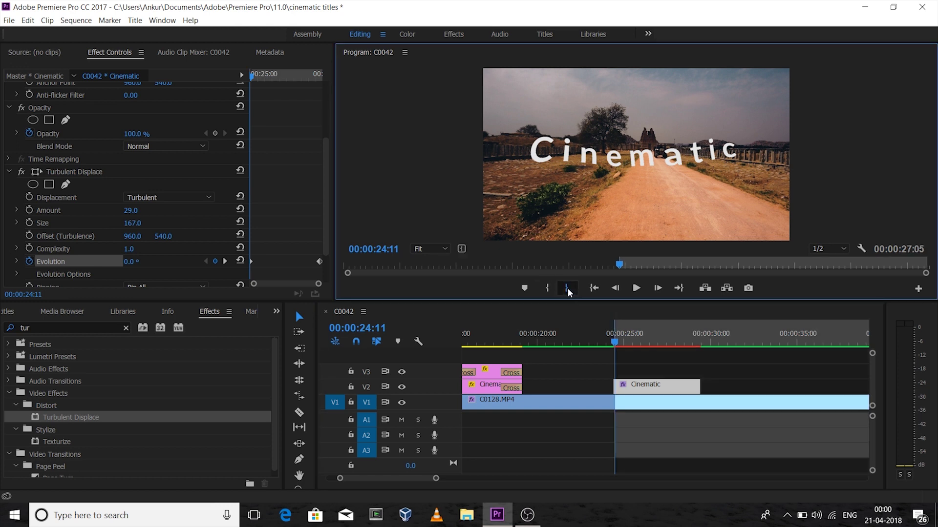
pyautogui.click(566, 288)
pyautogui.moveTo(625, 326); pyautogui.dragTo(704, 335)
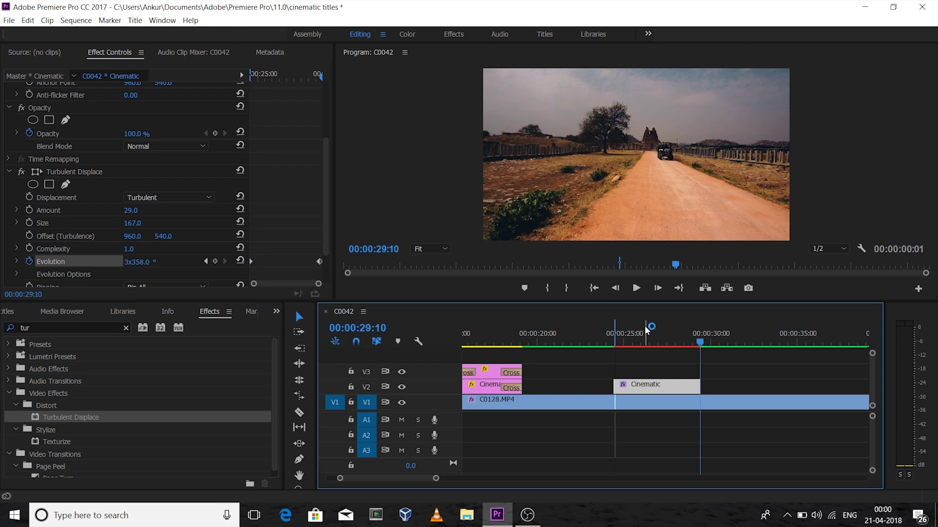
pyautogui.click(566, 288)
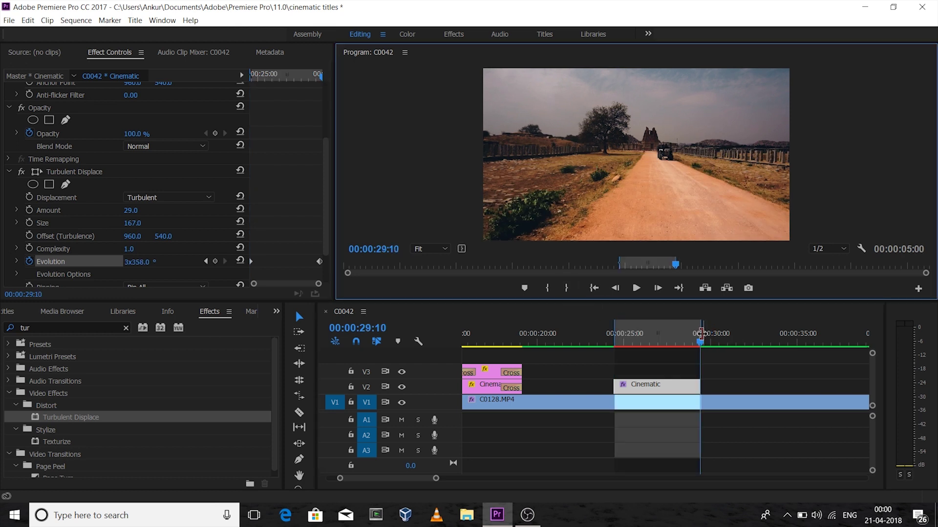
pyautogui.click(76, 20)
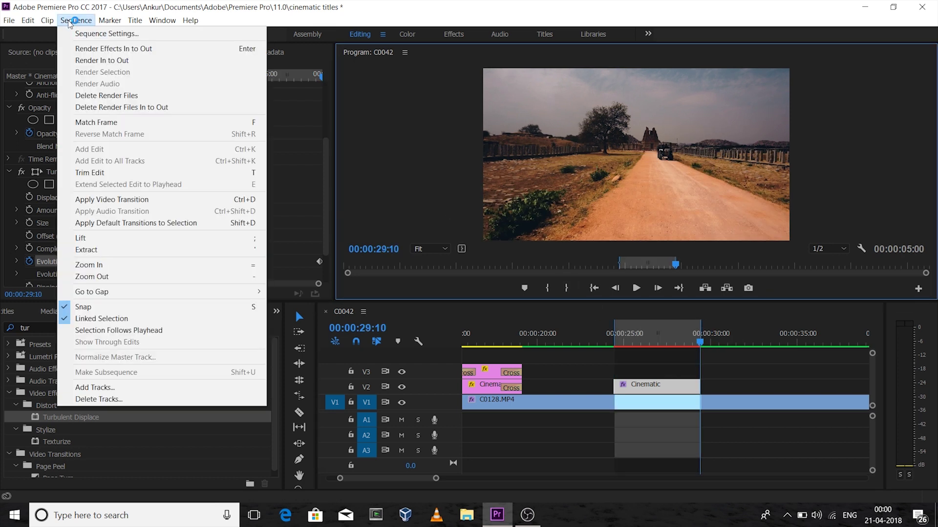
pyautogui.click(96, 59)
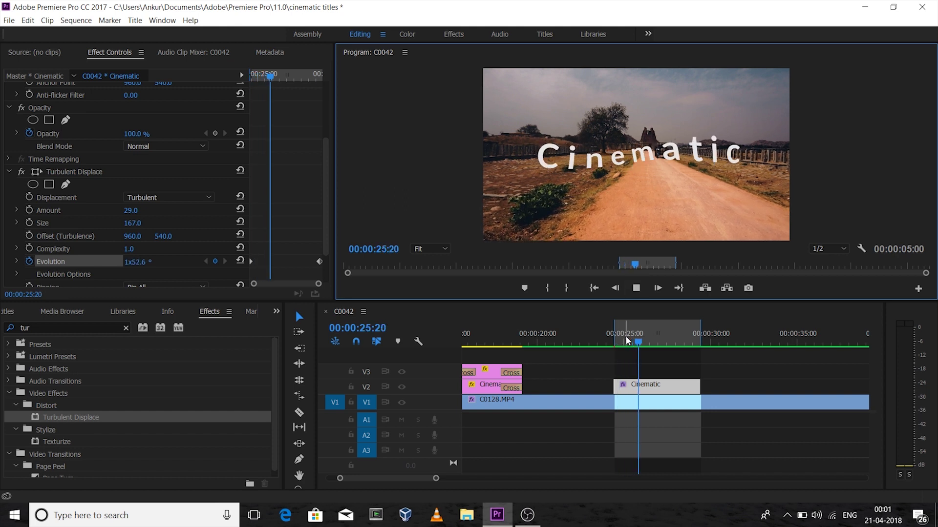
# Play and step through the rendered Cinematic title to examine its turbulent displacement animation.
pyautogui.press('space')
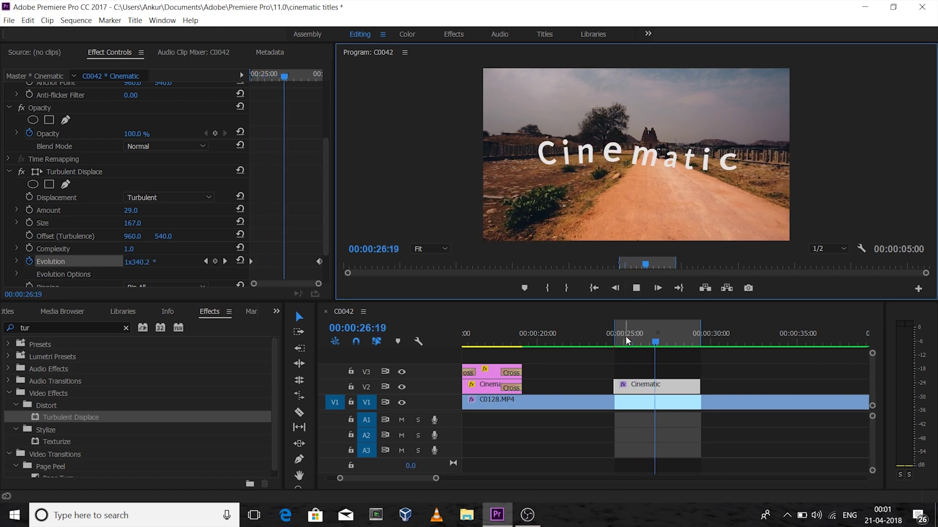
pyautogui.press('Right')
pyautogui.press('Right')
pyautogui.press('Right')
pyautogui.press('Right')
pyautogui.press('Right')
pyautogui.press('Right')
pyautogui.press('Right')
pyautogui.press('Right')
pyautogui.press('Right')
pyautogui.press('Right')
pyautogui.press('Right')
pyautogui.press('Right')
pyautogui.press('Right')
pyautogui.press('Right')
pyautogui.press('Right')
pyautogui.press('Right')
pyautogui.press('Right')
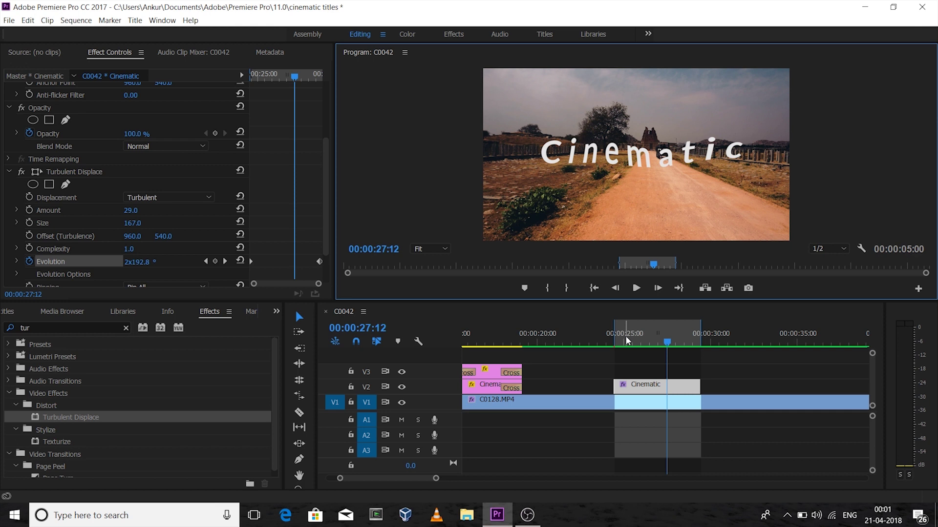
pyautogui.press('space')
pyautogui.press('space')
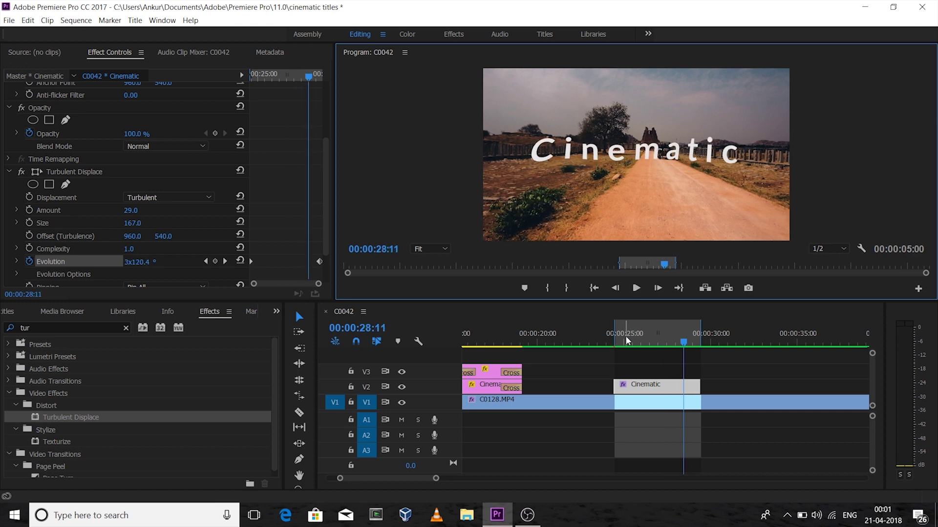
pyautogui.moveTo(686, 341); pyautogui.dragTo(625, 341)
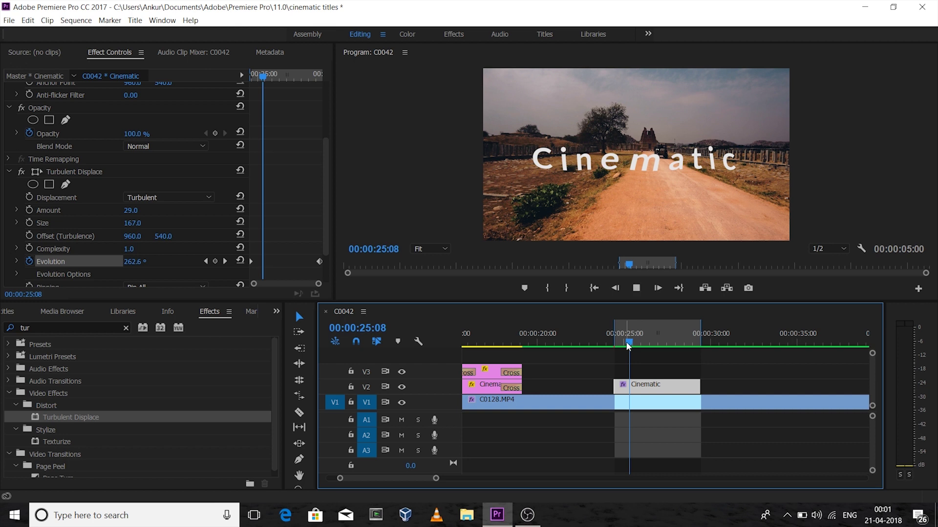
pyautogui.press('space')
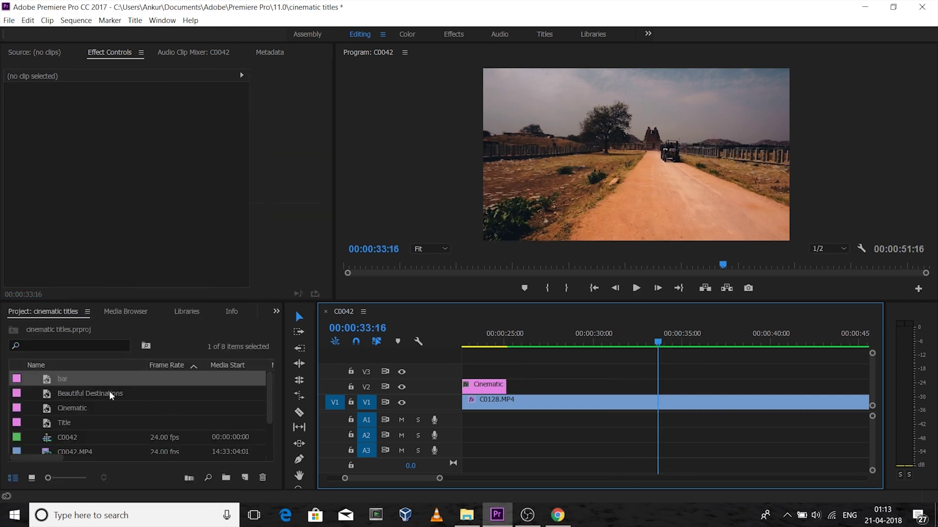
# Place the Beautiful Destinations title on V2 and the bar title above it on V3, both starting at 00:00:32:13.
pyautogui.moveTo(96, 391); pyautogui.dragTo(644, 389)
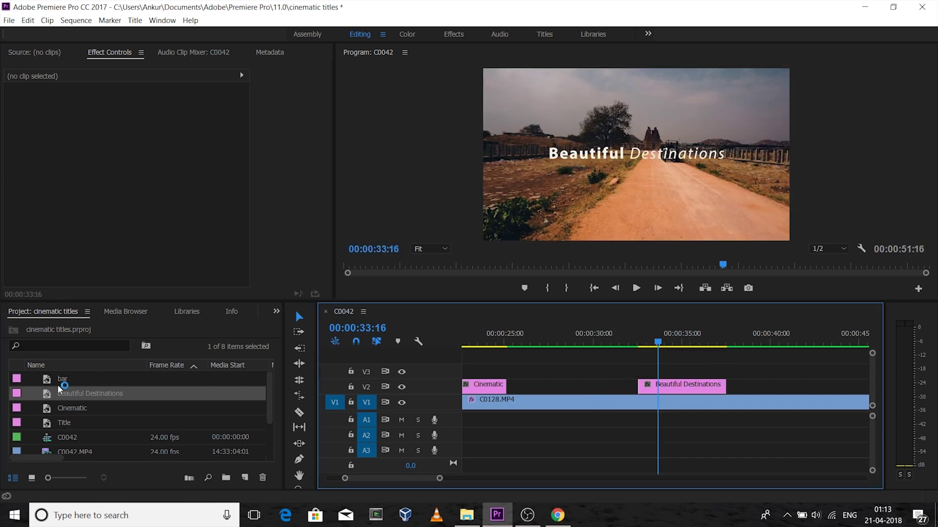
pyautogui.moveTo(61, 382); pyautogui.dragTo(657, 375)
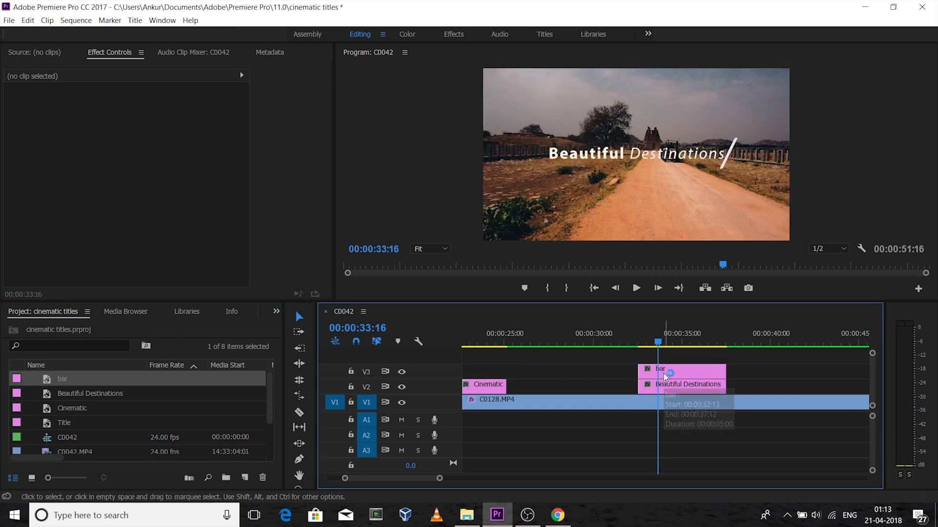
# Add a four-point opacity mask to the Beautiful Destinations clip and shape it into a slanted box around the whole text, parallel to the bar.
pyautogui.click(665, 387)
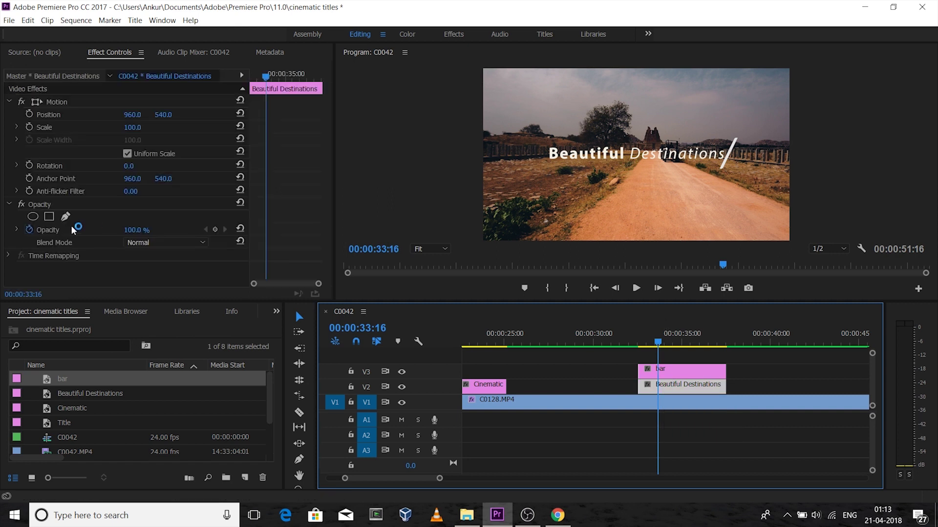
pyautogui.click(49, 216)
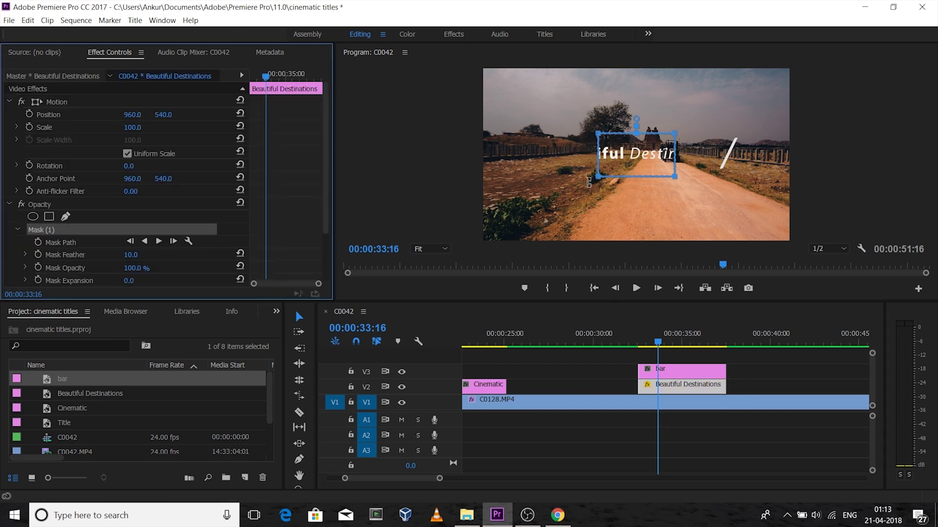
pyautogui.moveTo(596, 177); pyautogui.dragTo(540, 169)
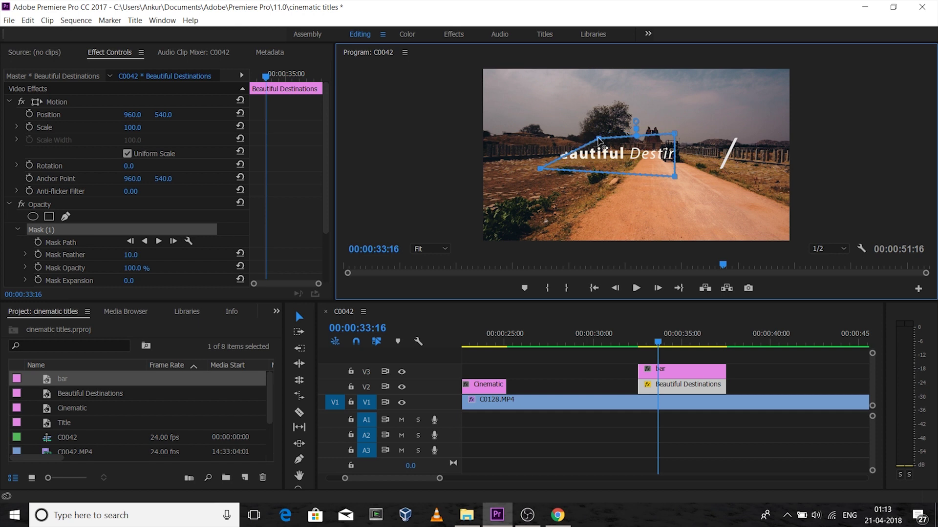
pyautogui.moveTo(598, 132); pyautogui.dragTo(550, 136)
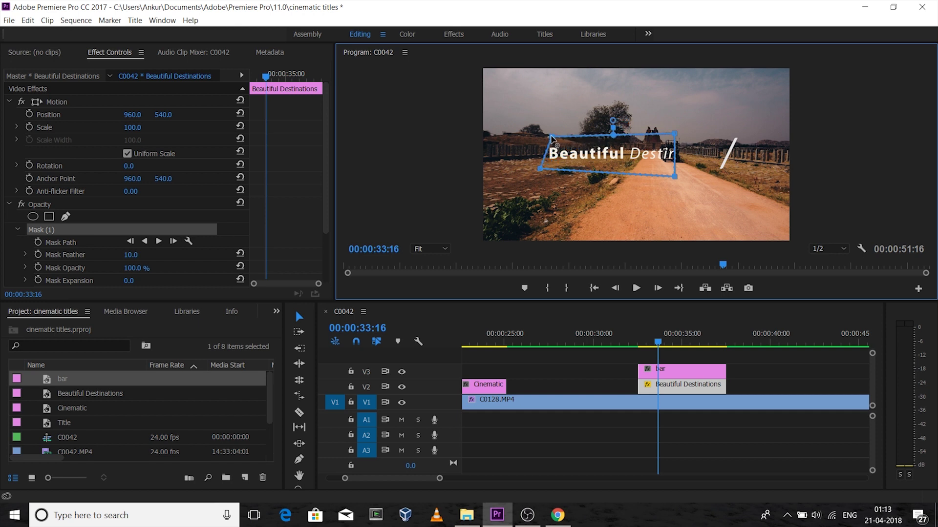
pyautogui.moveTo(674, 177); pyautogui.dragTo(738, 176)
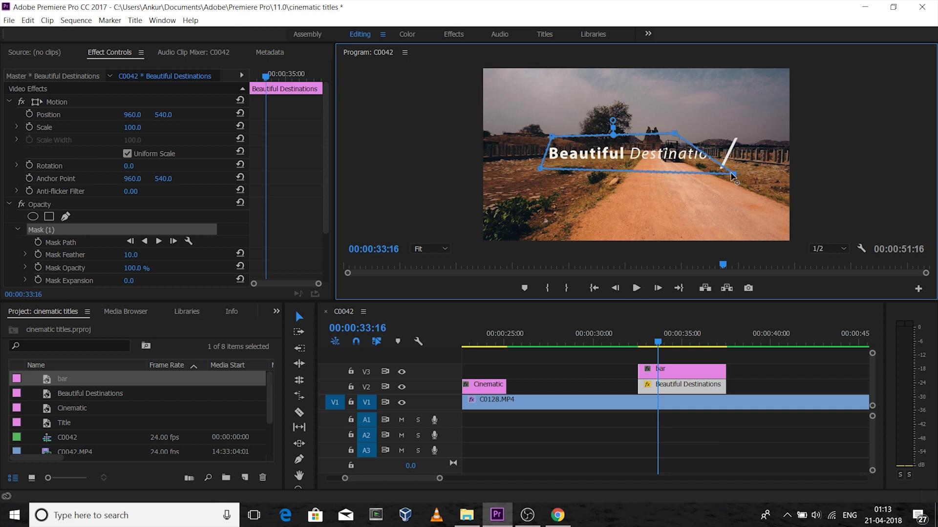
pyautogui.moveTo(674, 135); pyautogui.dragTo(743, 137)
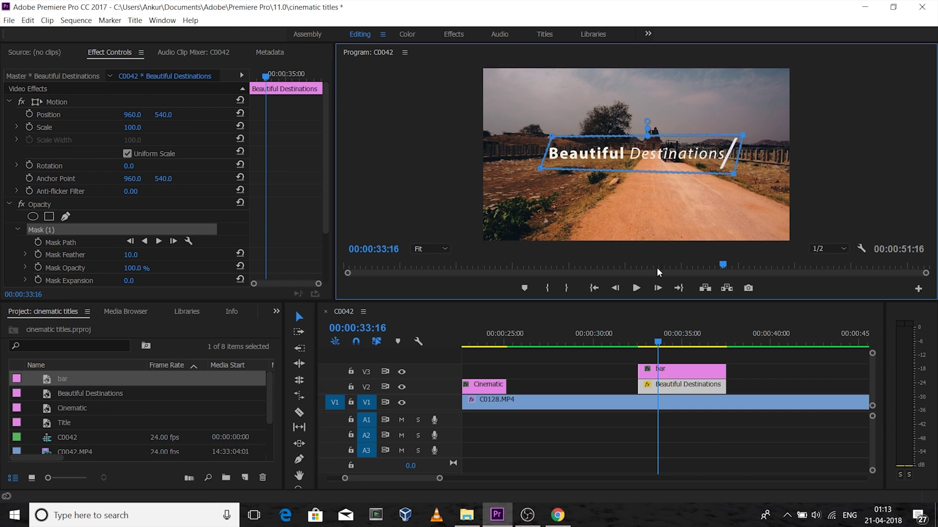
# Keyframe the Beautiful Destinations Mask Path at 00:00:33:15, and at 00:00:32:14 move the mask leftward until it clears the whole text.
pyautogui.moveTo(657, 342)
pyautogui.mouseDown()
pyautogui.moveTo(638, 342)
pyautogui.moveTo(657, 342)
pyautogui.mouseUp()
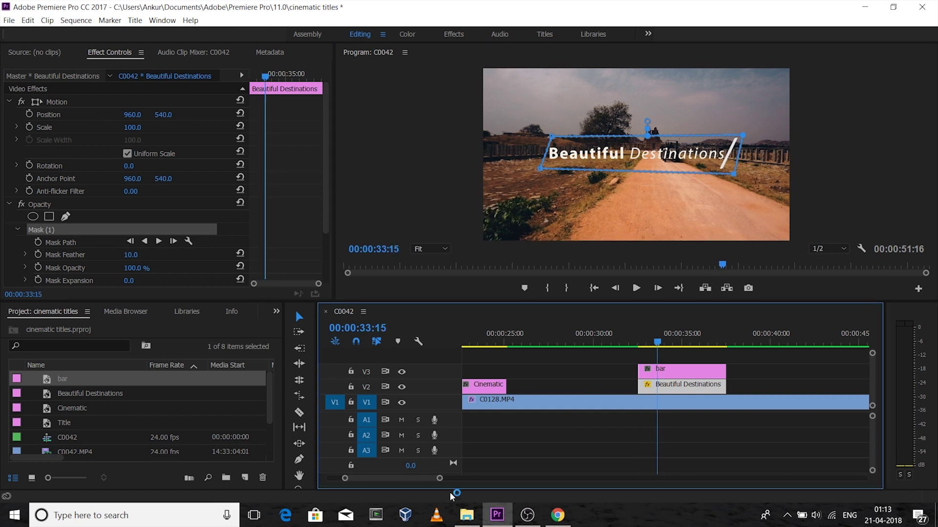
pyautogui.moveTo(441, 483); pyautogui.dragTo(417, 482)
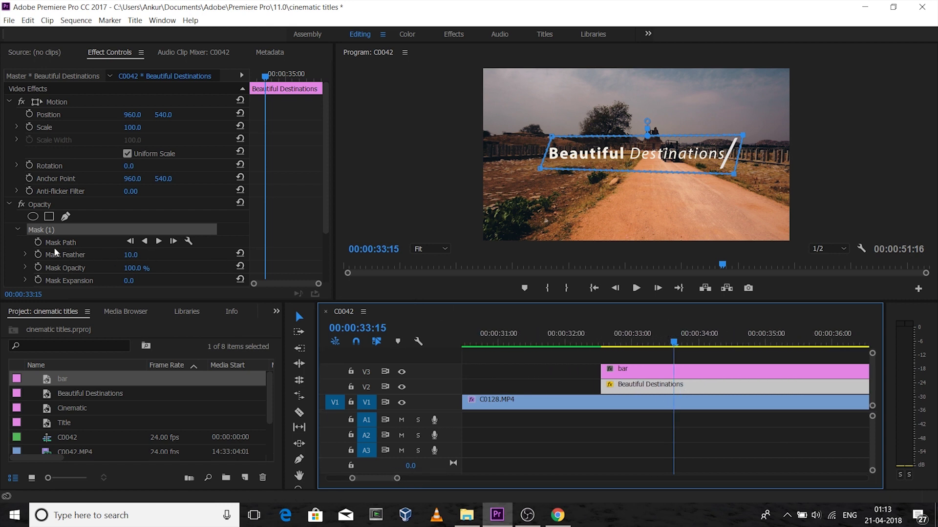
pyautogui.click(38, 243)
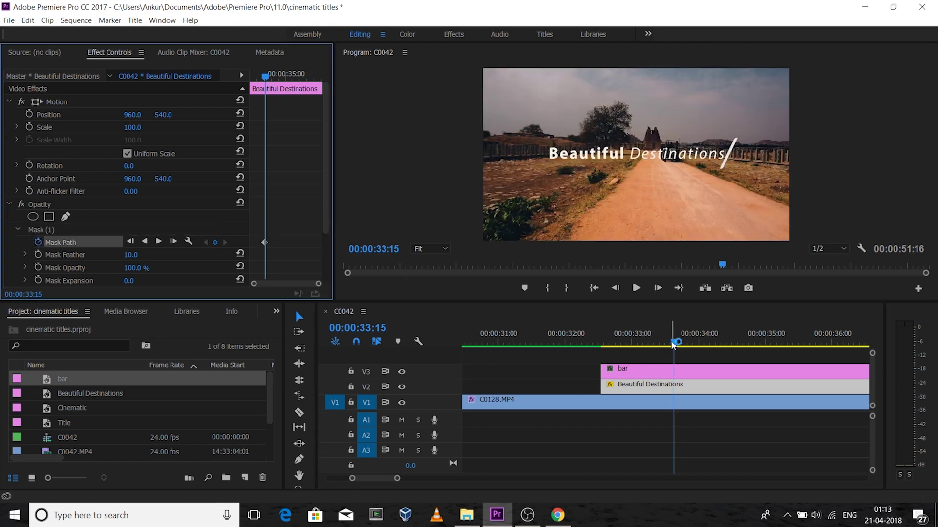
pyautogui.moveTo(673, 345); pyautogui.dragTo(606, 345)
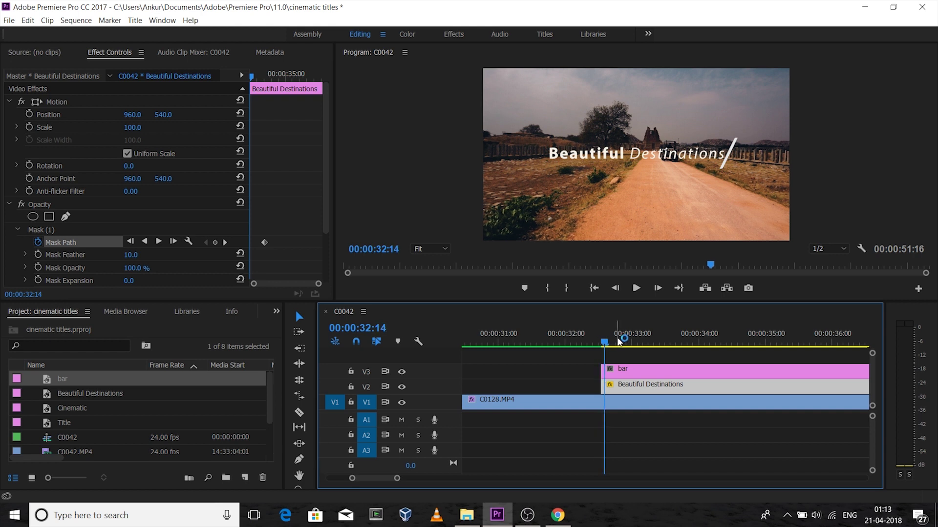
pyautogui.click(49, 233)
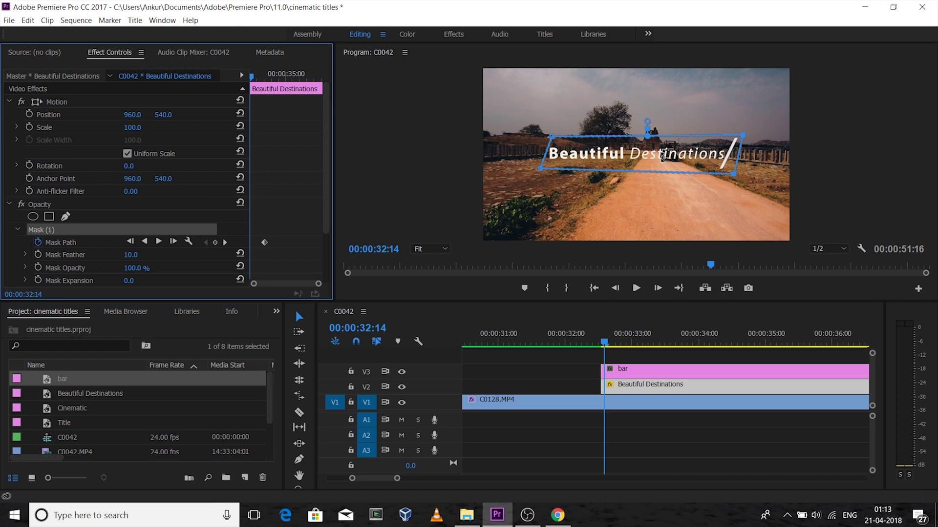
pyautogui.moveTo(655, 158); pyautogui.dragTo(463, 153)
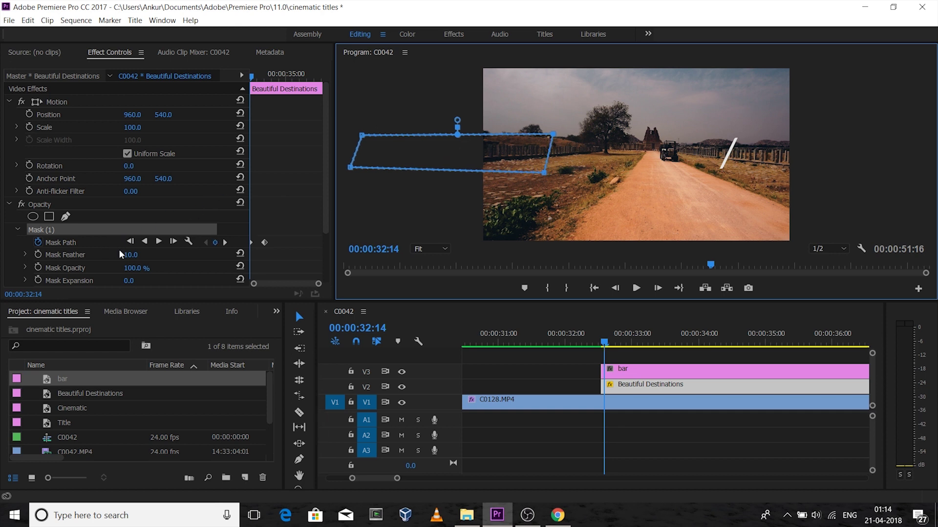
# Set the Mask Feather of the Beautiful Destinations mask to 0.
pyautogui.click(131, 255)
pyautogui.write('0')
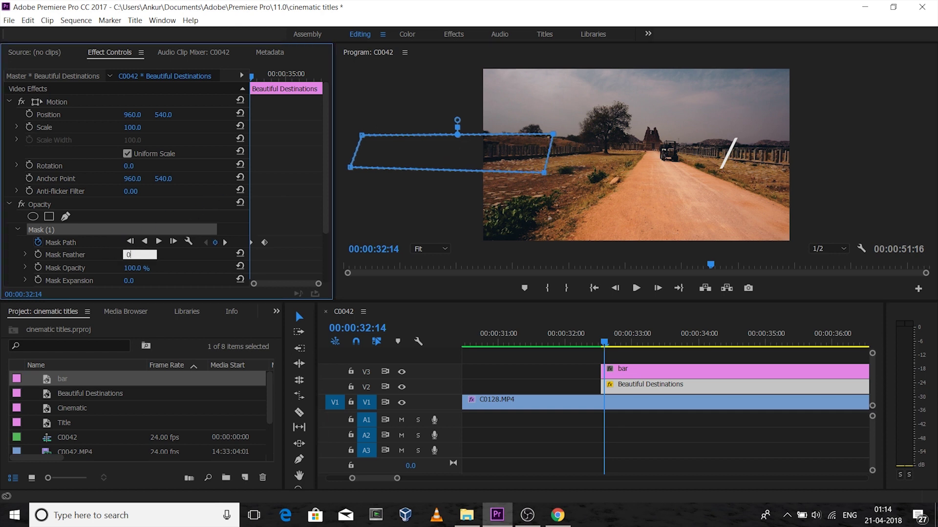
pyautogui.press('Return')
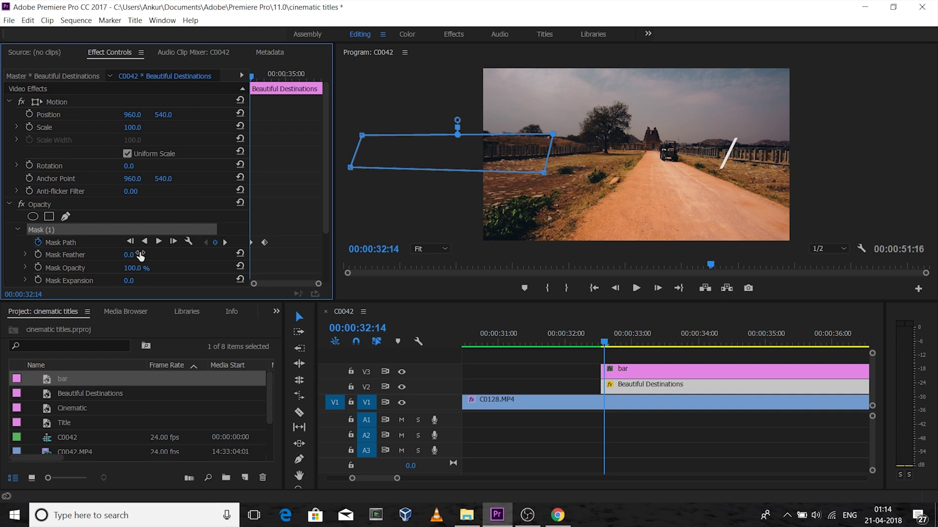
# Play the masked text reveal from the start of the title clips to examine its speed and edge.
pyautogui.click(636, 288)
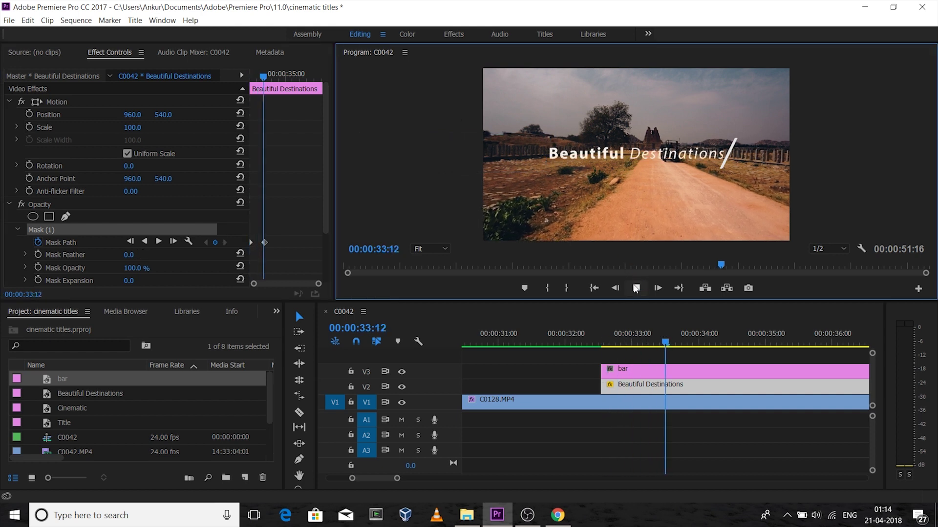
pyautogui.click(635, 288)
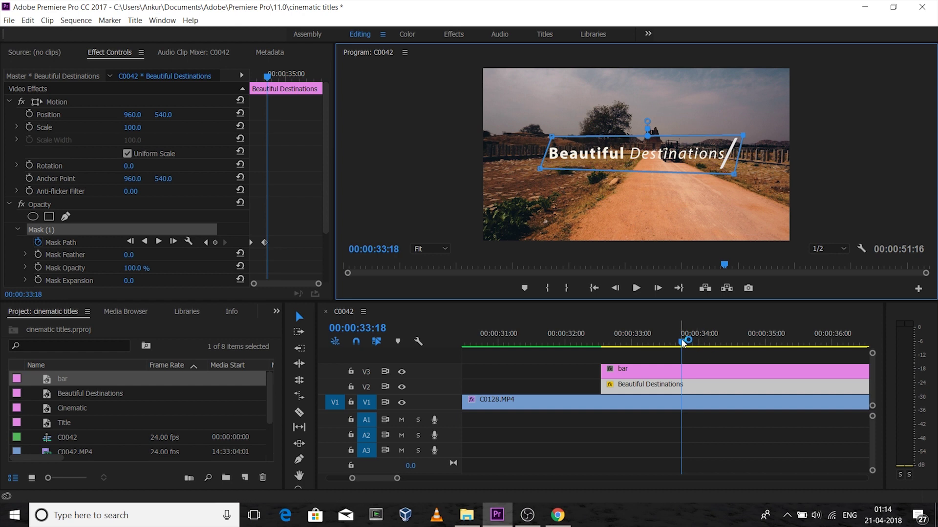
pyautogui.moveTo(682, 344); pyautogui.dragTo(606, 348)
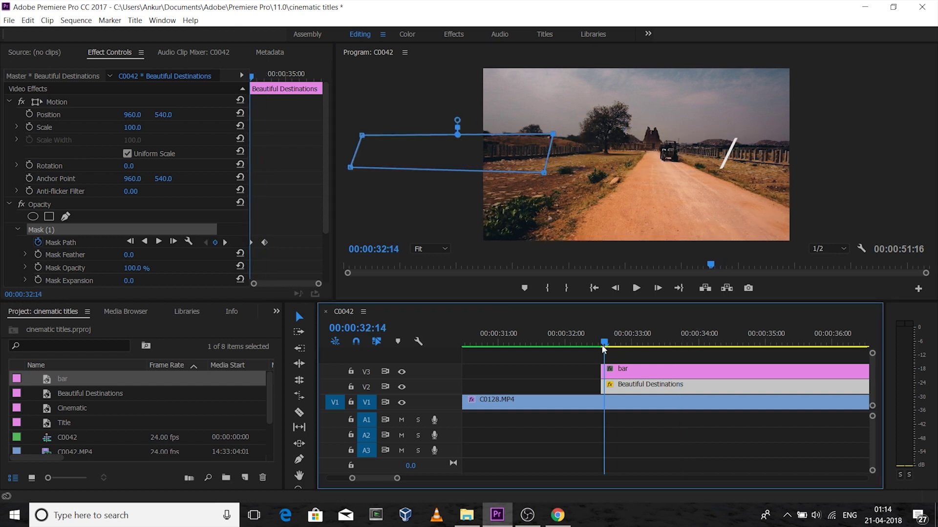
pyautogui.press('space')
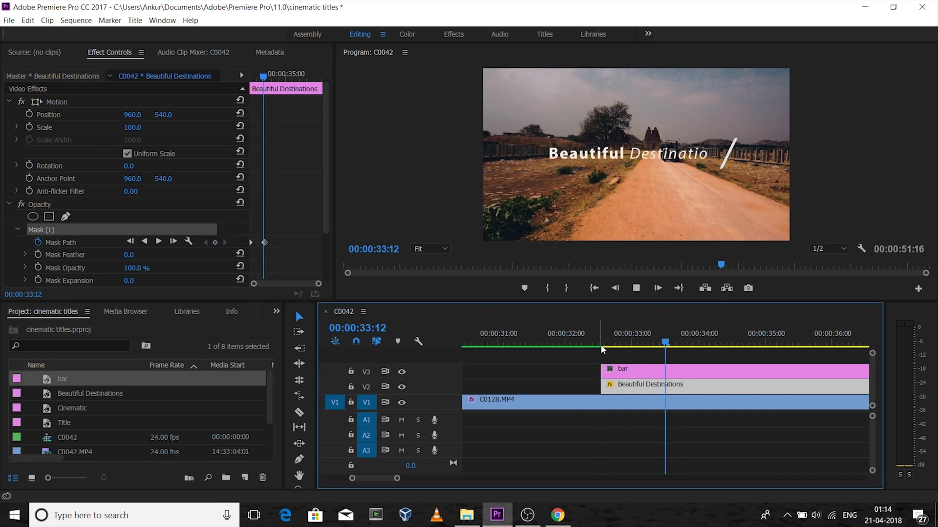
pyautogui.press('space')
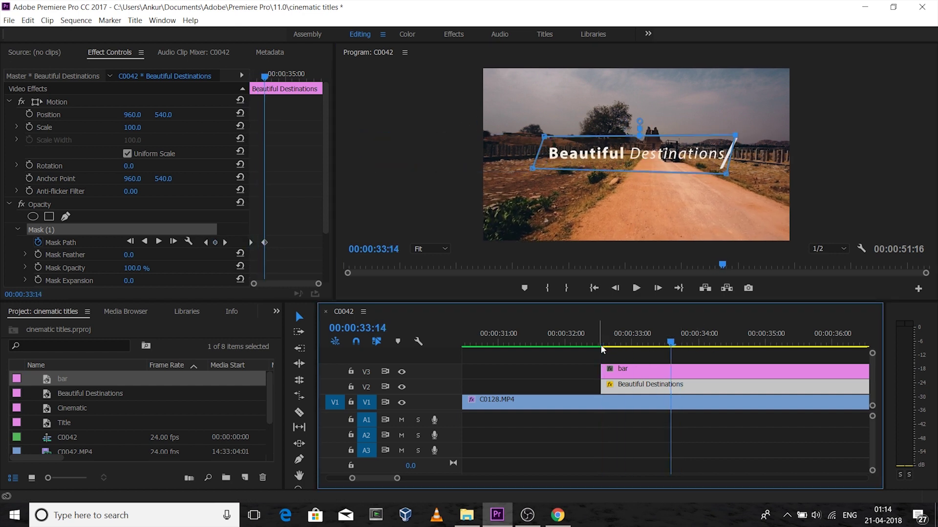
# Move the ending Mask Path keyframe earlier to speed up the text reveal, and play it back.
pyautogui.click(264, 241)
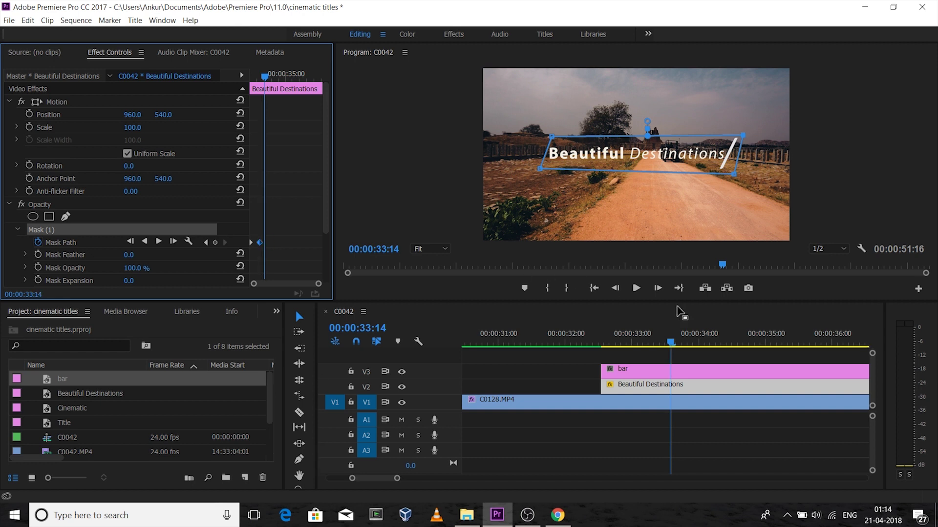
pyautogui.moveTo(669, 344); pyautogui.dragTo(599, 343)
pyautogui.press('space')
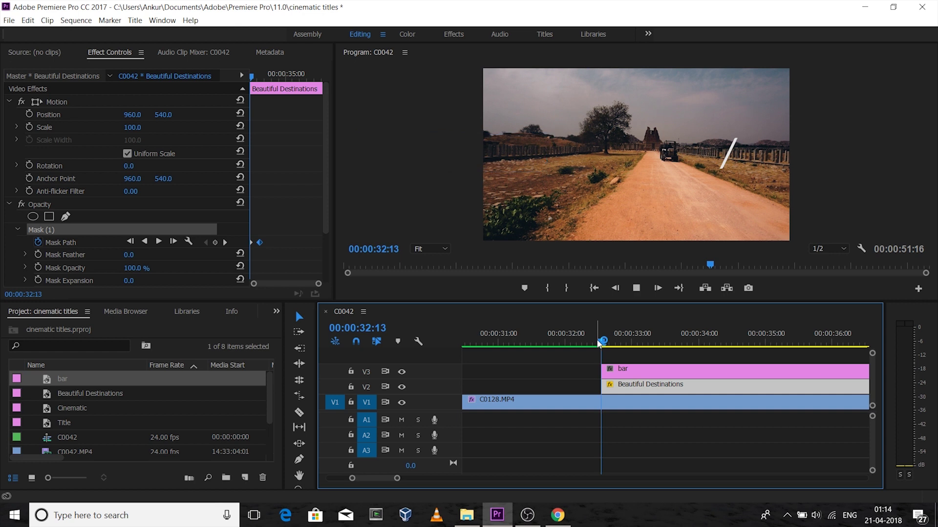
pyautogui.press('space')
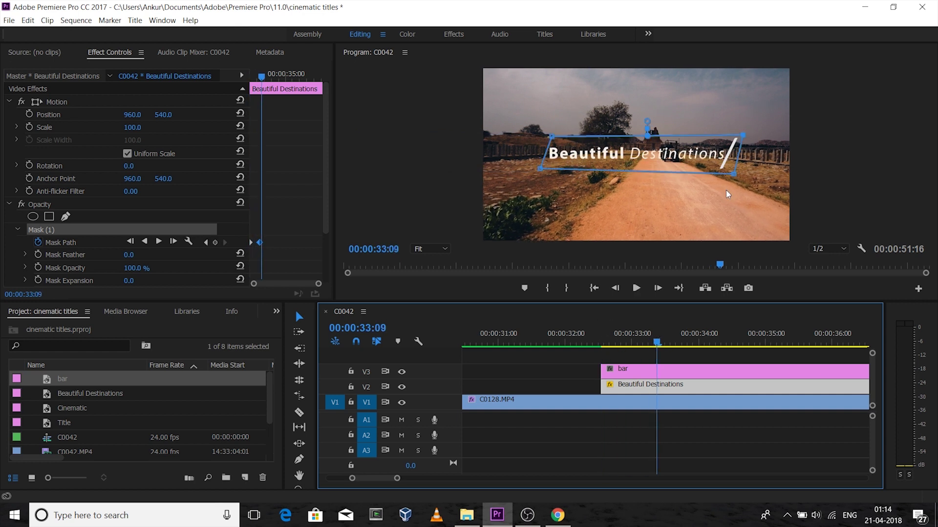
# Add a Position keyframe to the bar clip at 00:00:33:05, keeping the bar at the end of the text.
pyautogui.click(692, 371)
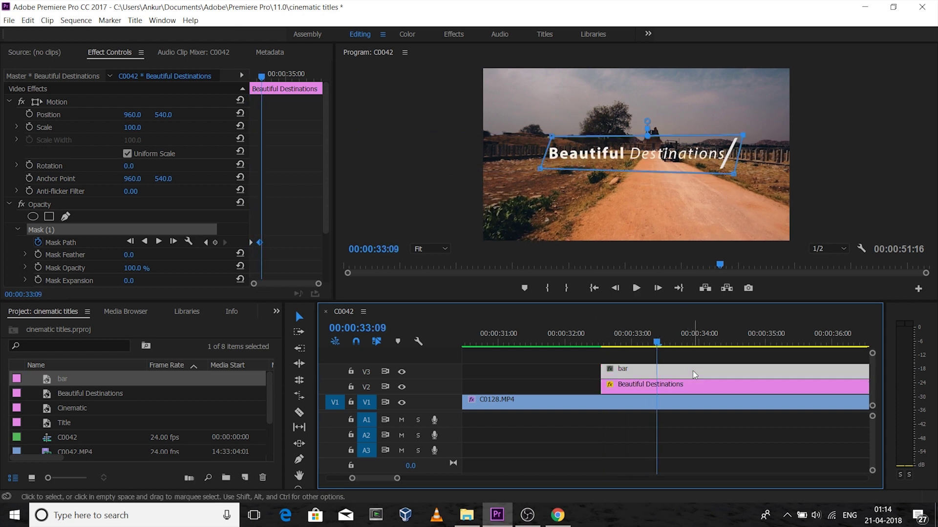
pyautogui.press('Left')
pyautogui.press('Left')
pyautogui.press('Left')
pyautogui.press('Left')
pyautogui.press('Left')
pyautogui.press('Left')
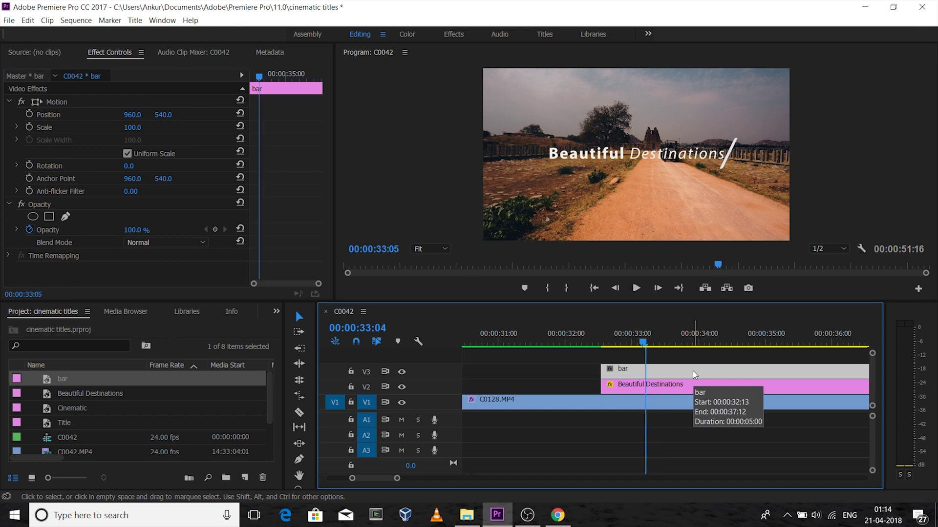
pyautogui.press('Right')
pyautogui.press('Right')
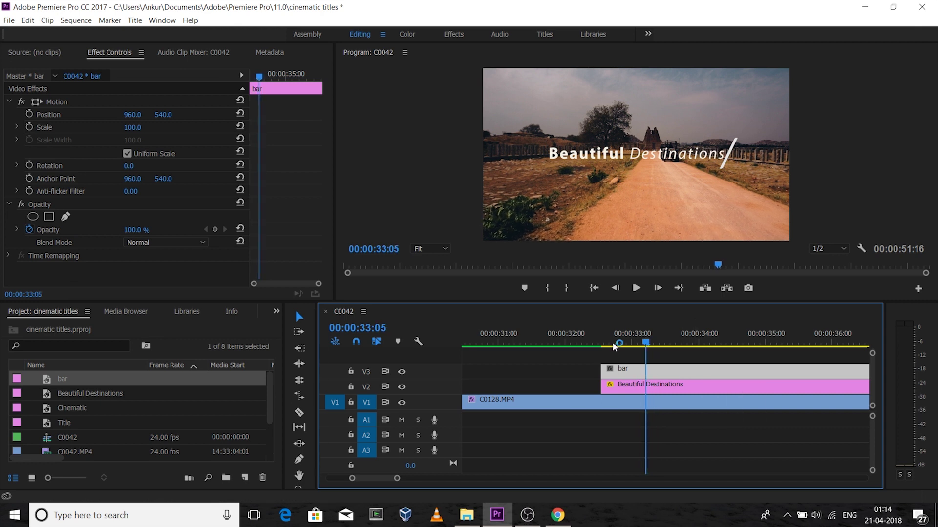
pyautogui.click(30, 115)
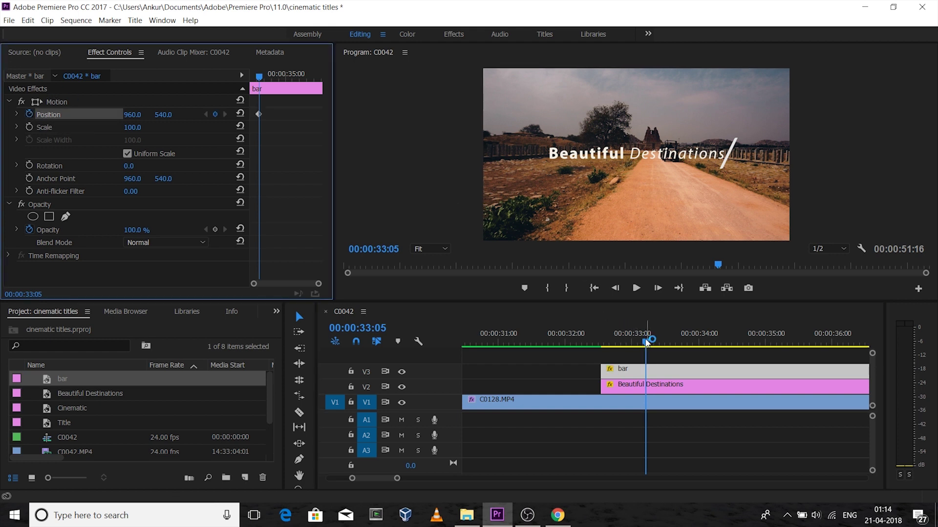
# Keyframe the bar's horizontal Position at -202 so it sits before the text, and shift that keyframe to the clip's start.
pyautogui.moveTo(644, 342); pyautogui.dragTo(618, 343)
pyautogui.moveTo(613, 344); pyautogui.dragTo(605, 344)
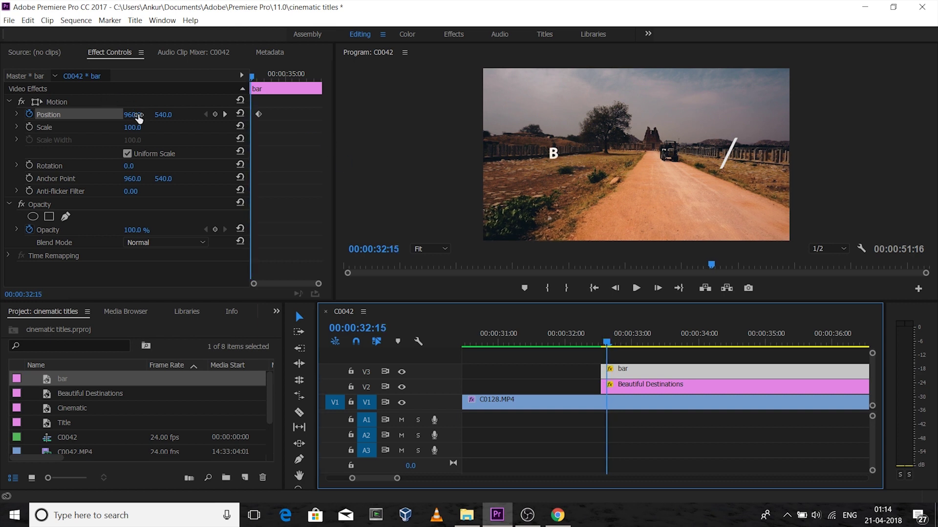
pyautogui.moveTo(137, 115); pyautogui.dragTo(0, 115)
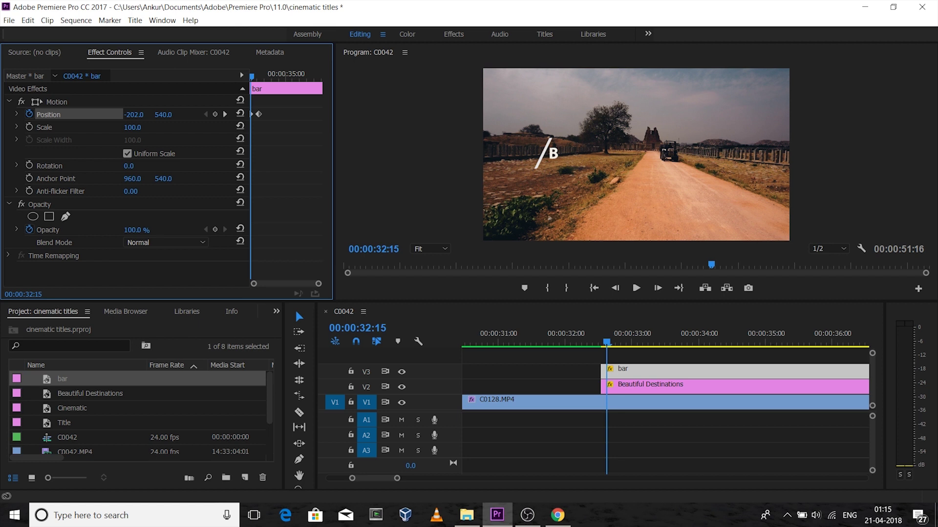
pyautogui.click(254, 116)
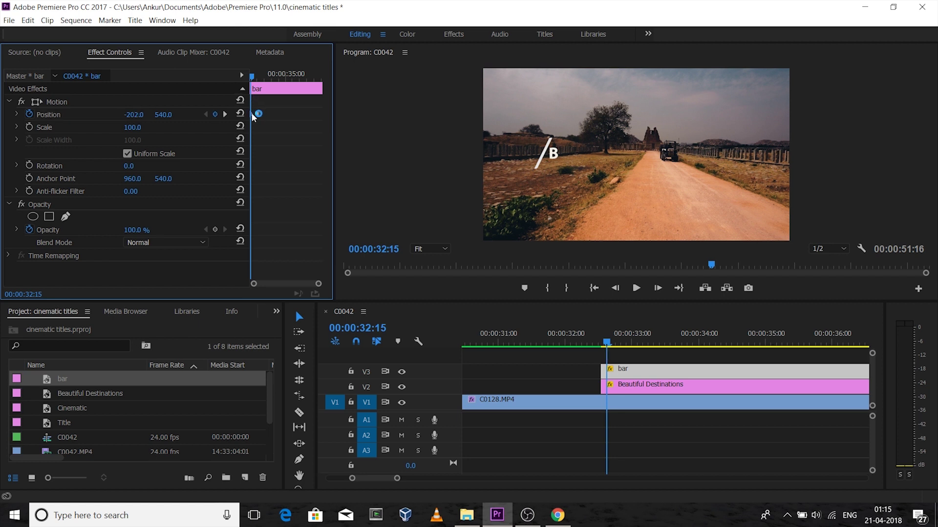
pyautogui.click(246, 114)
# Play the title from its start to check that the moving bar stays aligned with the text reveal.
pyautogui.moveTo(608, 342); pyautogui.dragTo(600, 344)
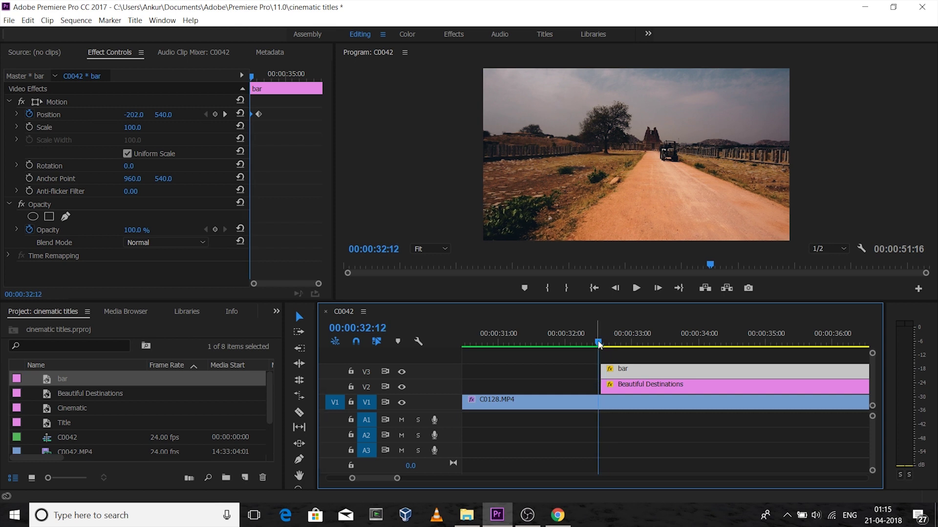
pyautogui.press('space')
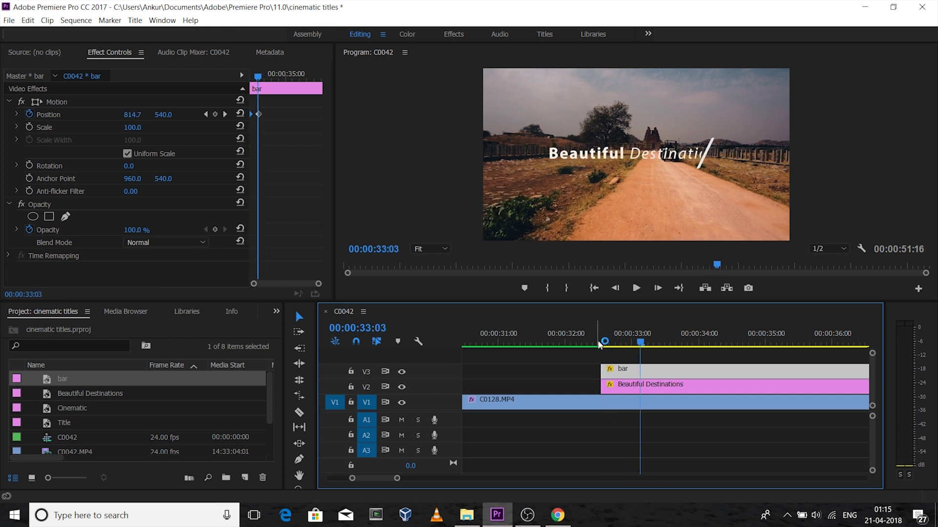
pyautogui.moveTo(640, 342); pyautogui.dragTo(601, 345)
pyautogui.press('space')
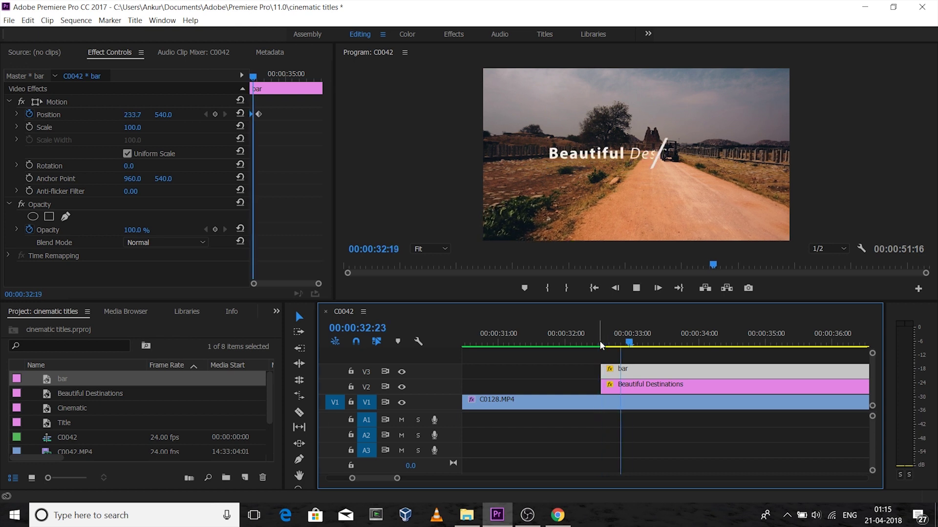
pyautogui.press('space')
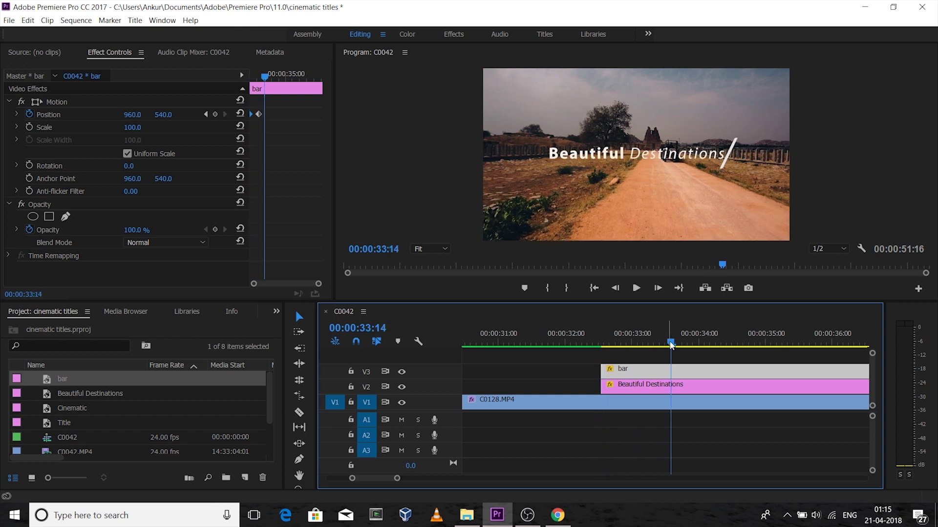
# Duplicate the ending Mask Path keyframe of the Beautiful Destinations clip at 00:00:33:16 to hold the full text.
pyautogui.click(673, 386)
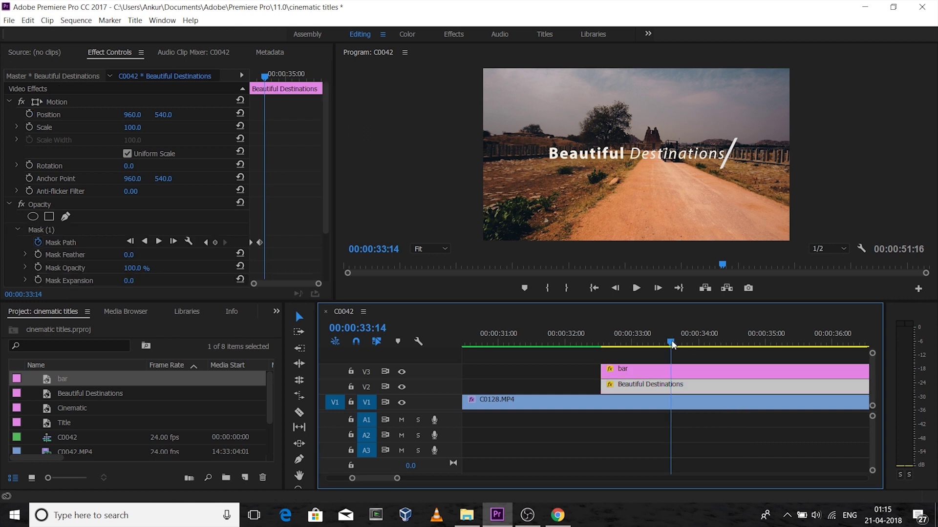
pyautogui.moveTo(672, 345); pyautogui.dragTo(677, 344)
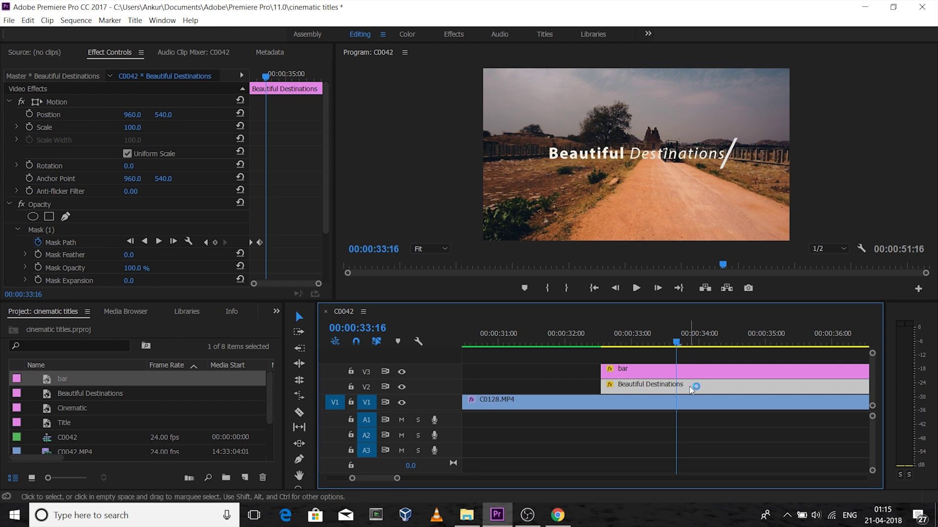
pyautogui.click(260, 244)
pyautogui.click(260, 244)
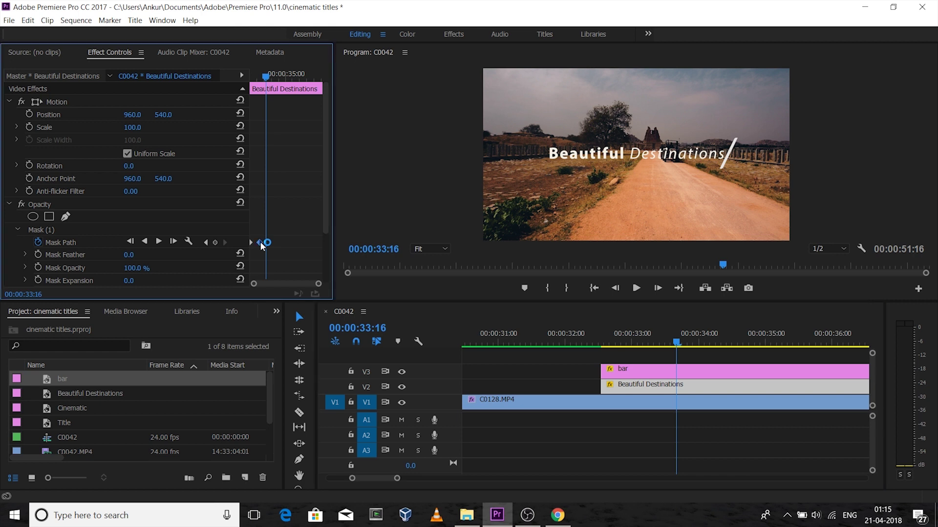
pyautogui.click(261, 246)
# Paste a copy of the starting Mask Path keyframe at 00:00:34:01 so the text is hidden again.
pyautogui.moveTo(678, 345); pyautogui.dragTo(702, 347)
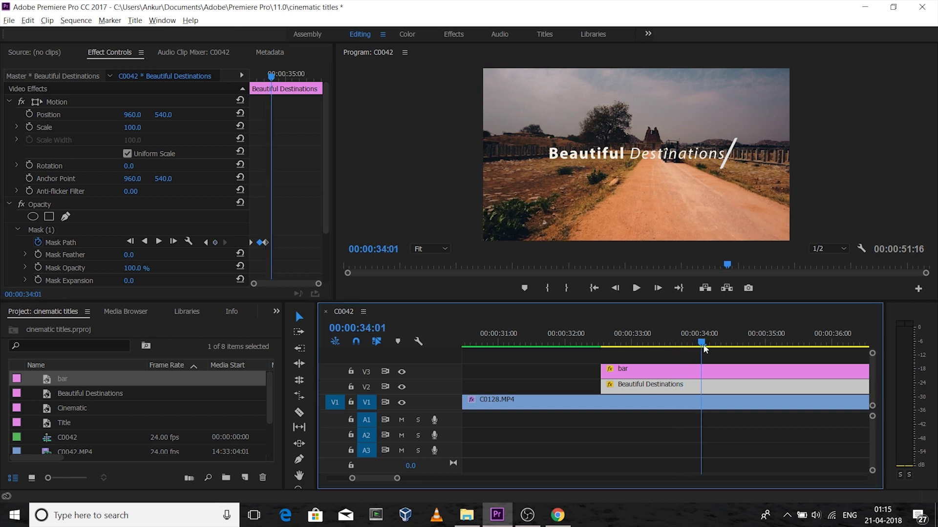
pyautogui.click(252, 246)
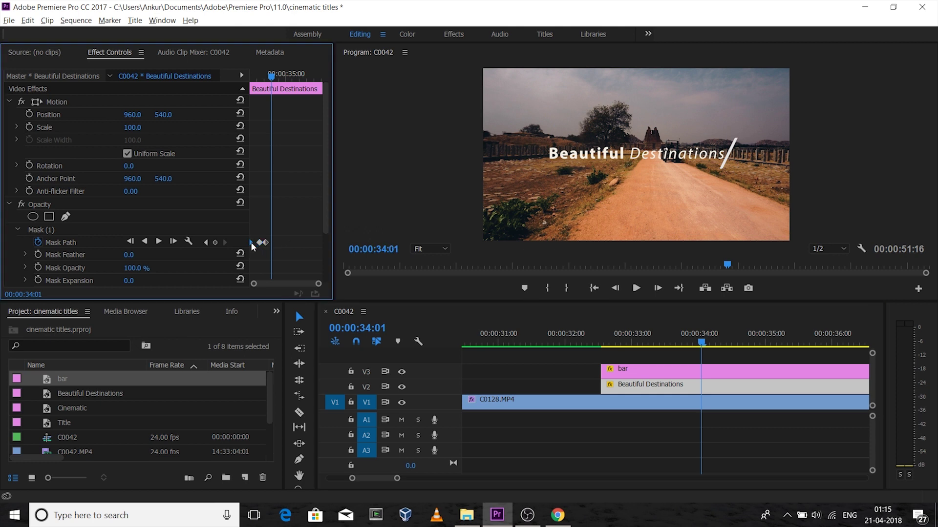
pyautogui.hotkey('ctrl', 'v')
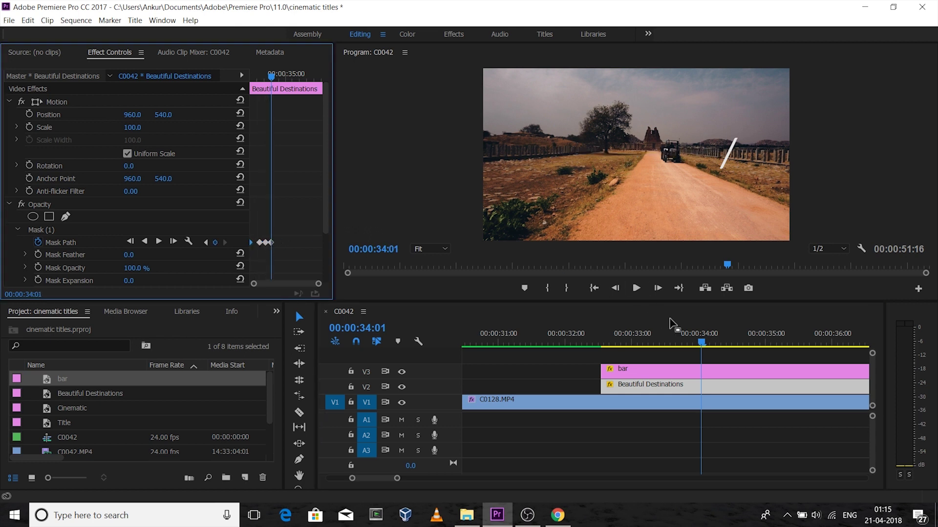
# Duplicate the bar's starting Position keyframe at 00:00:34:01 so the bar returns to its place before the text.
pyautogui.click(708, 371)
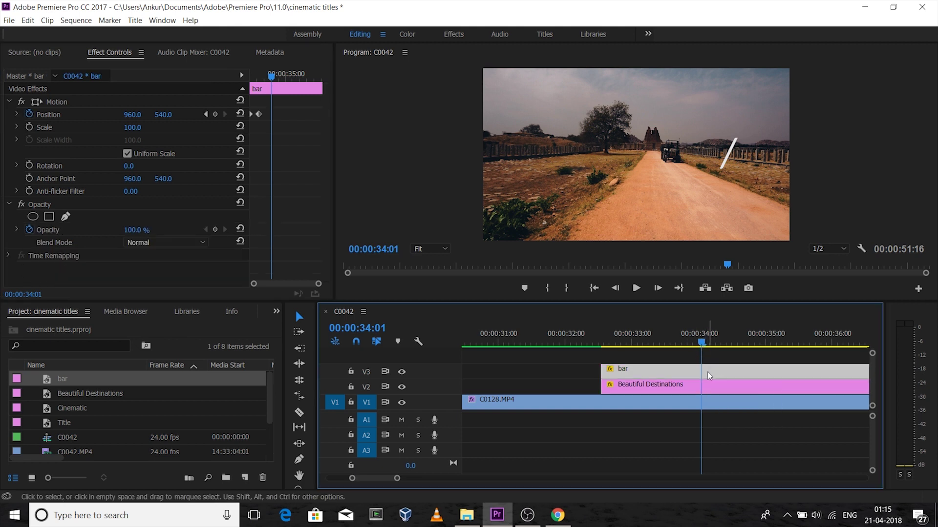
pyautogui.click(252, 112)
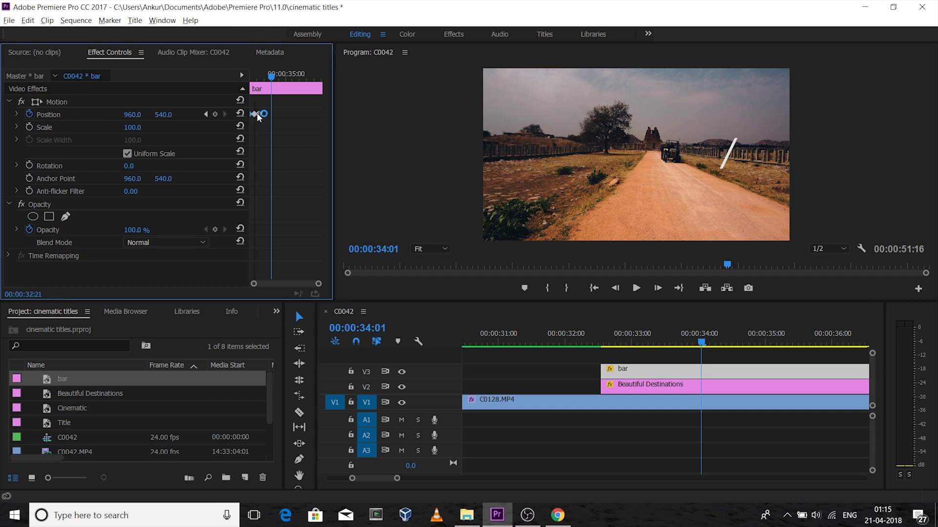
pyautogui.moveTo(252, 112); pyautogui.dragTo(271, 115)
# Duplicate the bar's second Position keyframe at 00:00:33:16, matching the Mask Path hold keyframe of the Beautiful Destinations clip.
pyautogui.click(672, 391)
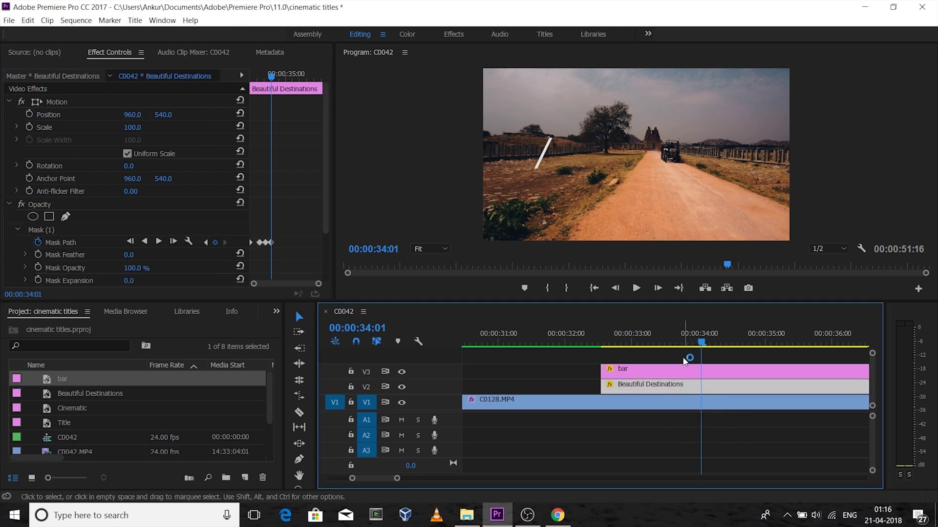
pyautogui.moveTo(701, 340); pyautogui.dragTo(676, 344)
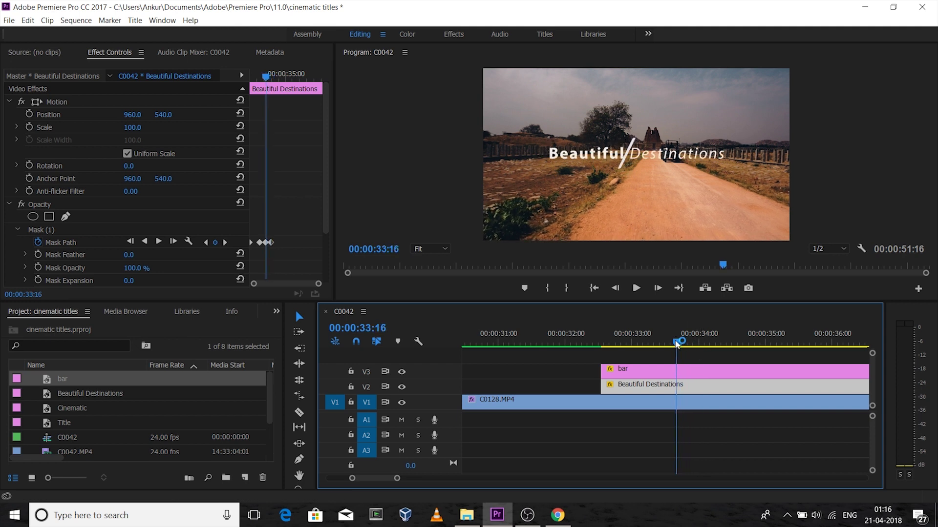
pyautogui.click(685, 374)
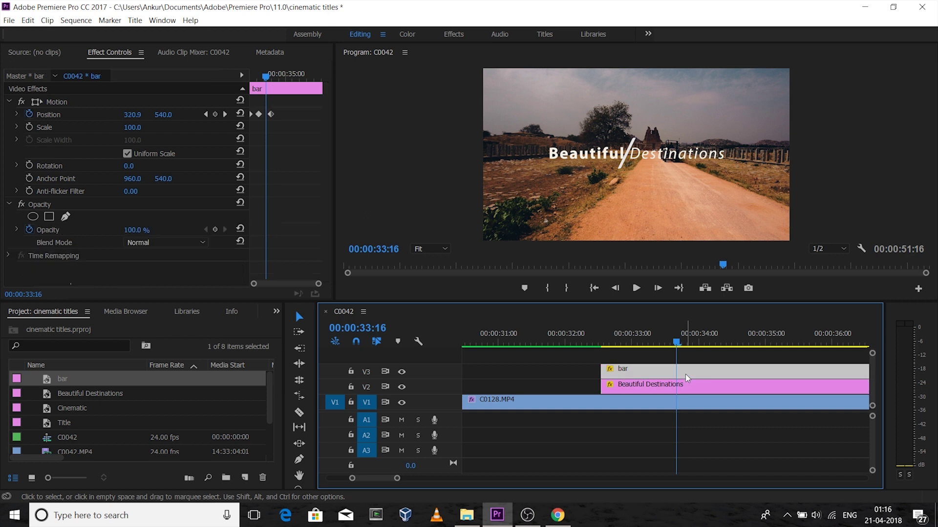
pyautogui.click(258, 115)
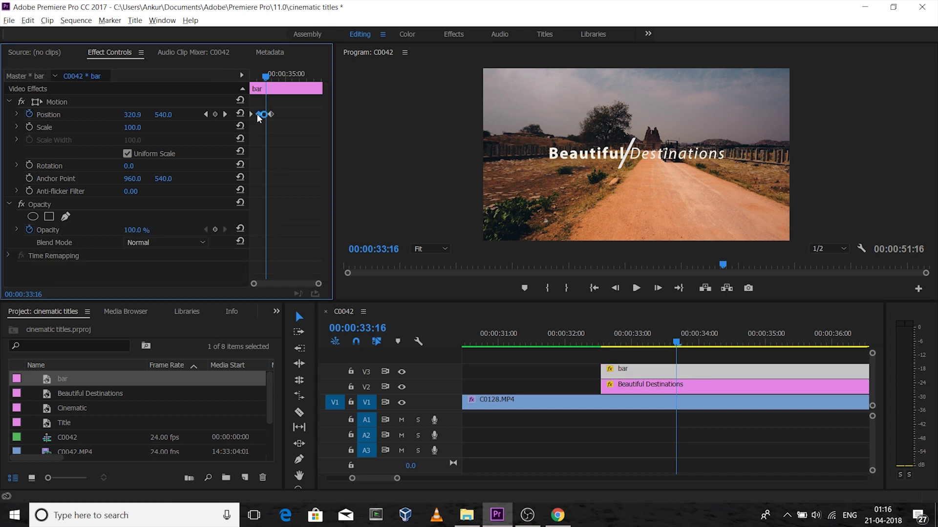
pyautogui.moveTo(258, 115); pyautogui.dragTo(266, 116)
# Play the title twice from its start to check that the bar follows the text reveal and its hiding.
pyautogui.moveTo(676, 347); pyautogui.dragTo(598, 345)
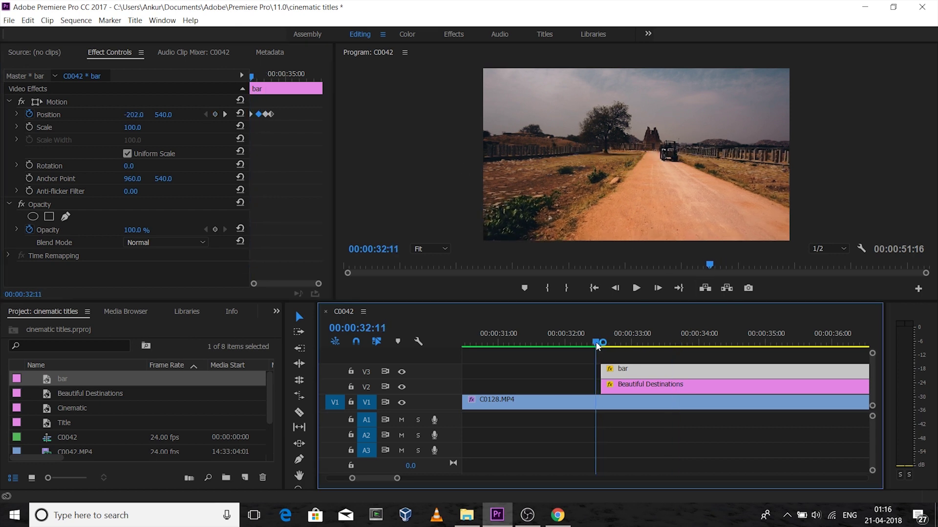
pyautogui.press('space')
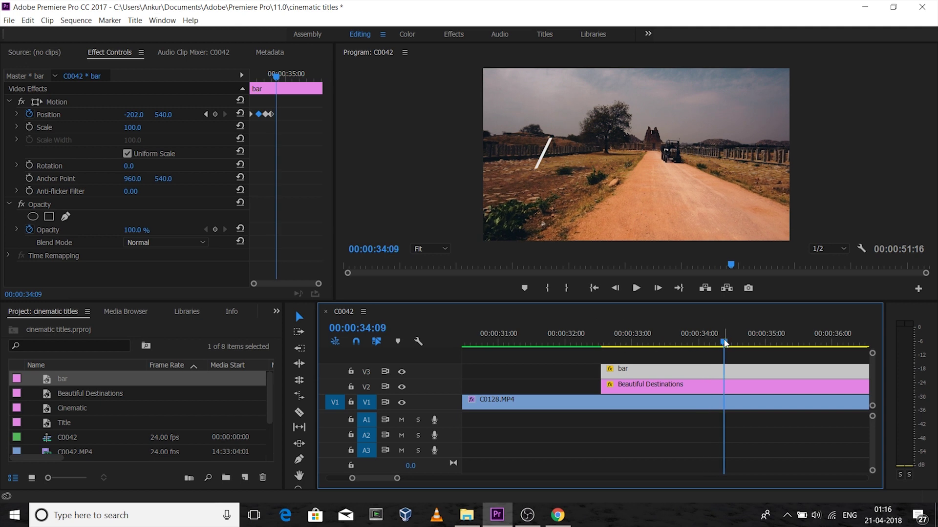
pyautogui.click(610, 347)
pyautogui.moveTo(609, 348); pyautogui.dragTo(602, 347)
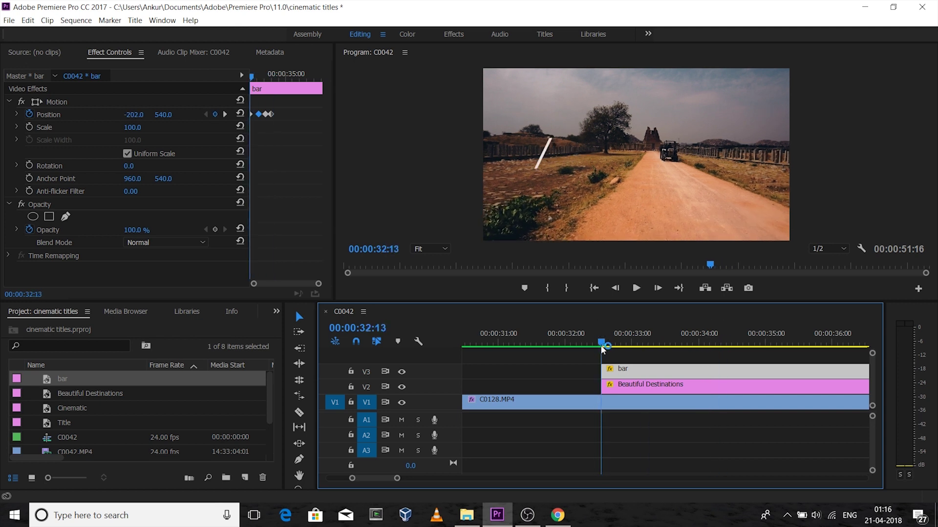
pyautogui.press('space')
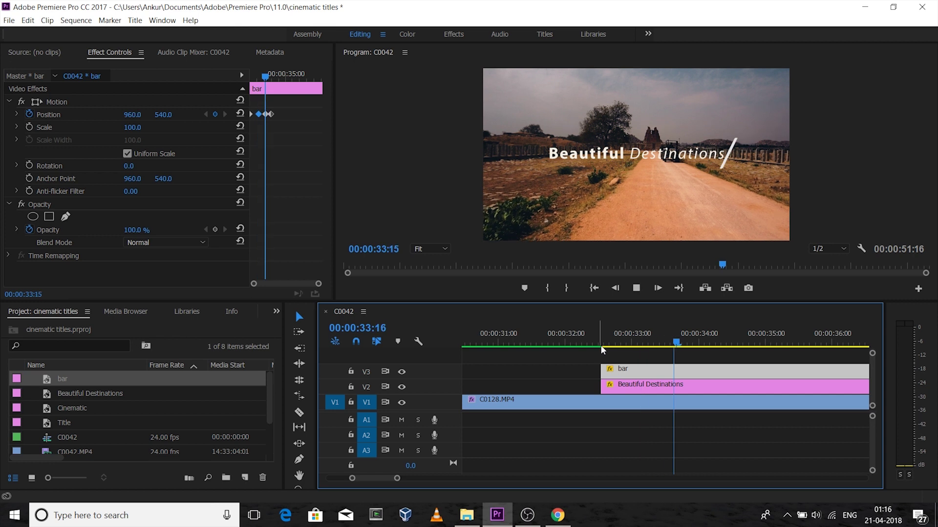
pyautogui.press('space')
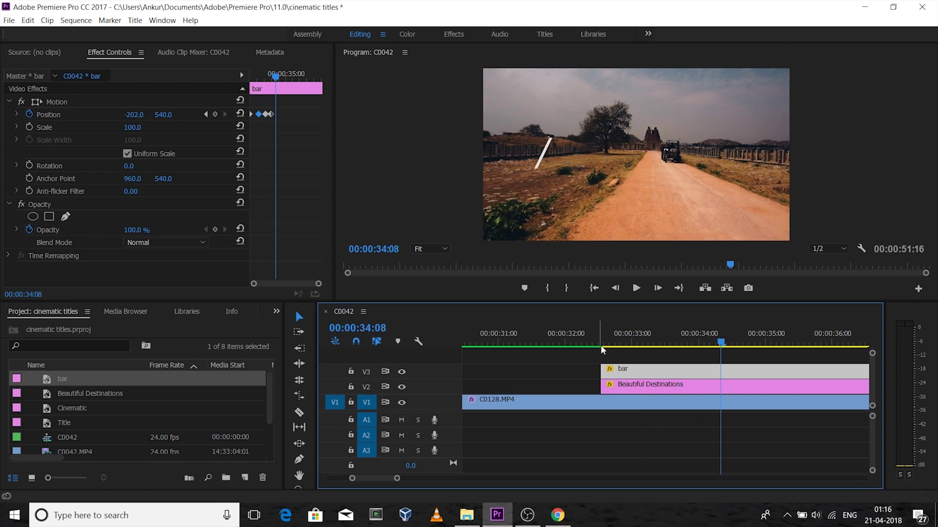